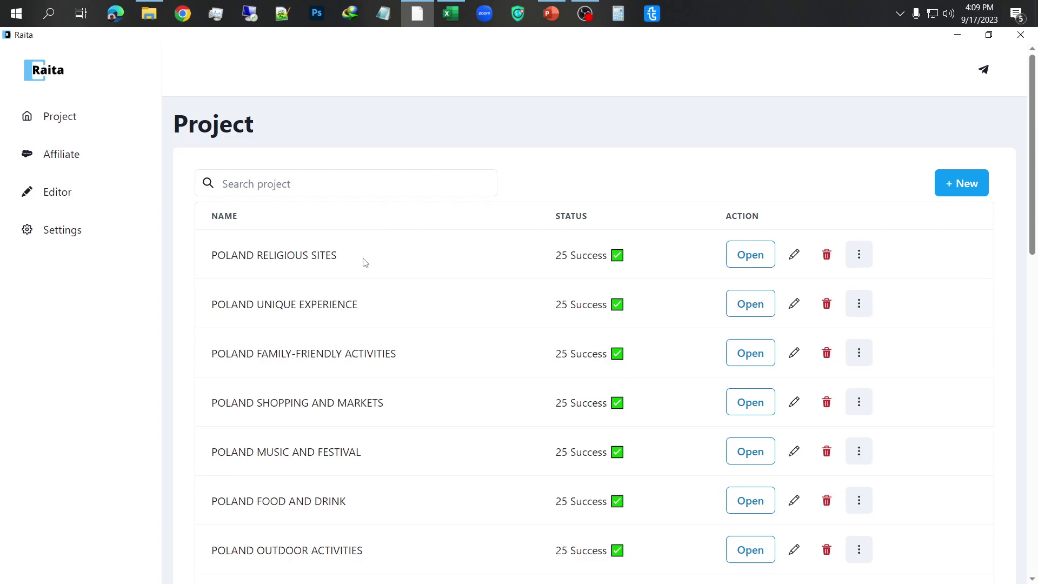
Step: Look through the project list and view the GSA + RAITA diagram slide in PowerPoint before returning to Raita
scroll(365, 262, "down", 5)
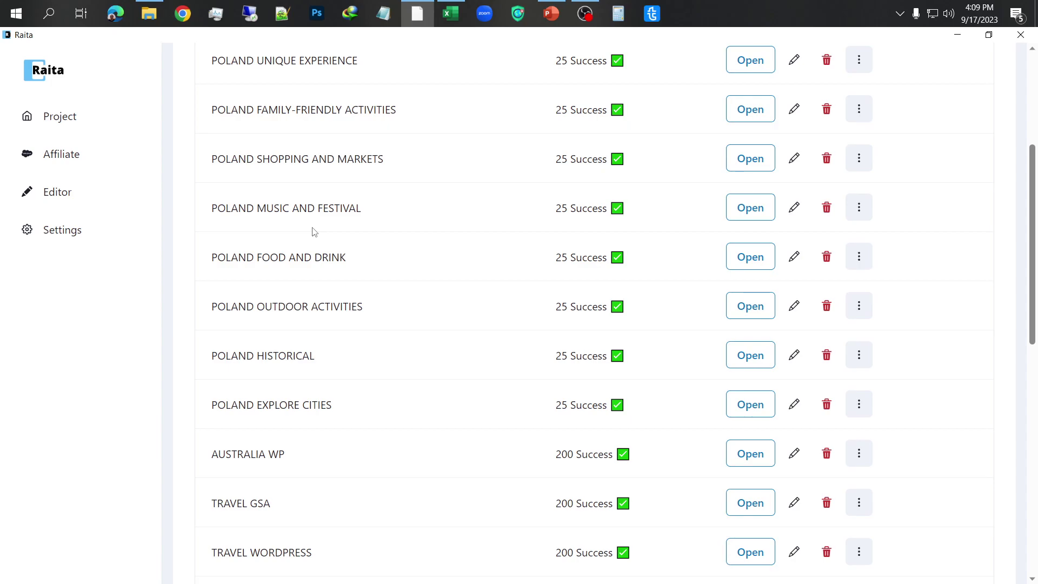
scroll(315, 232, "down", 2)
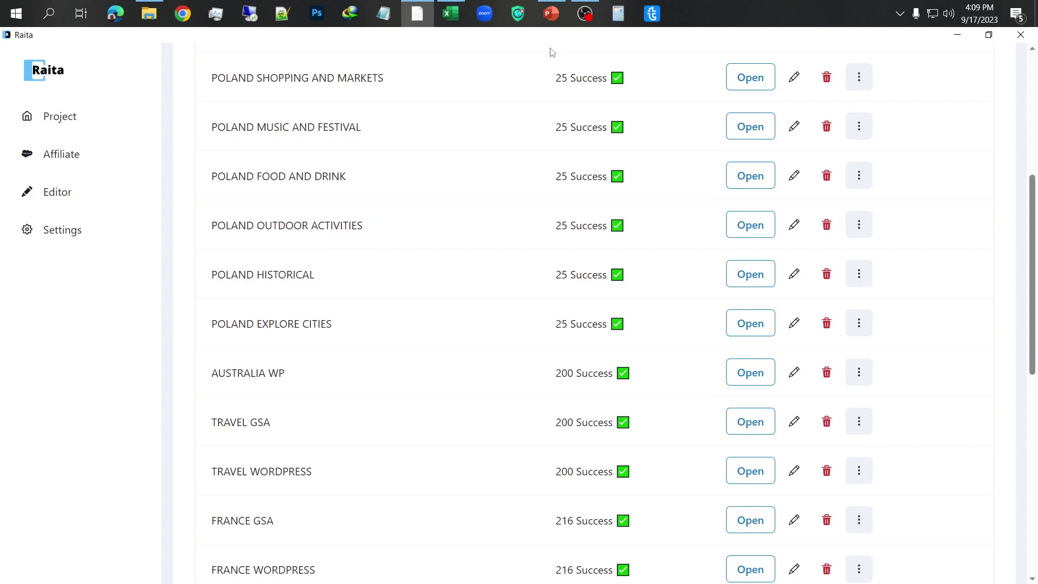
left_click(551, 13)
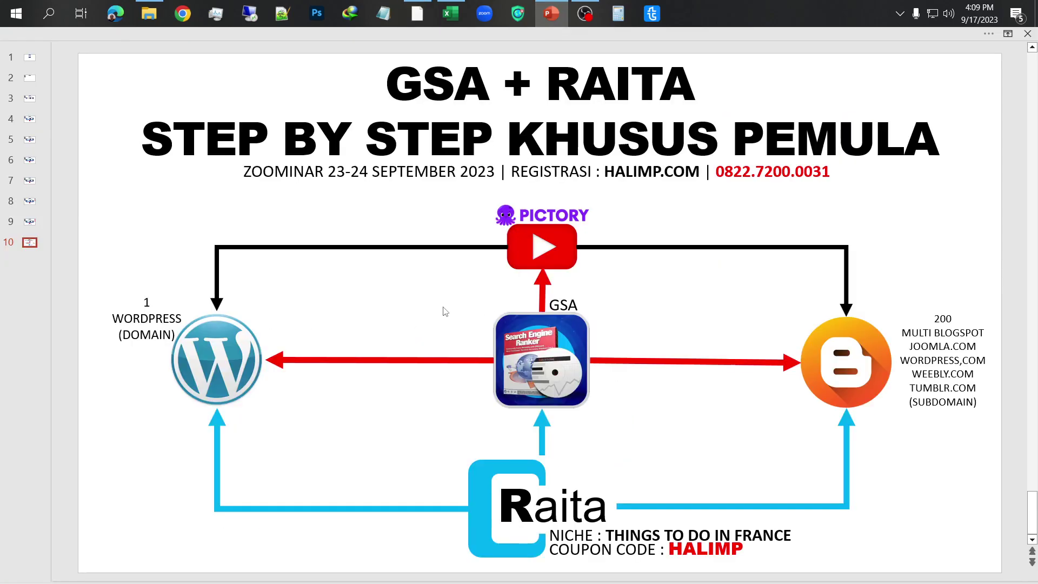
left_click(426, 18)
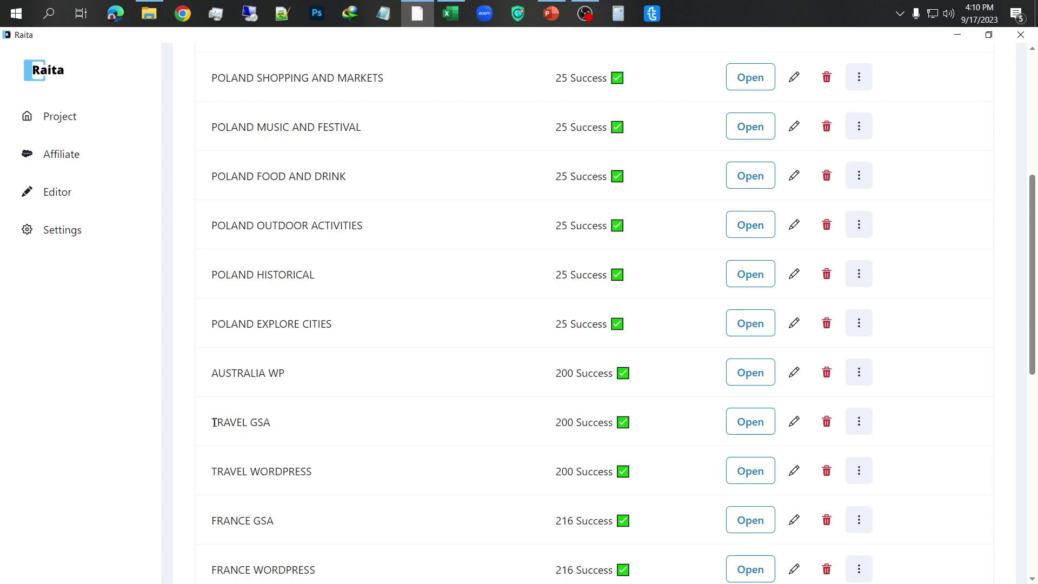
Step: Highlight the project names TRAVEL GSA, TRAVEL WORDPRESS, FRANCE GSA, FRANCE WORDPRESS and FRANCE BLOGSPOT one after another
left_click_drag(215, 422, 288, 431)
left_click_drag(215, 470, 331, 482)
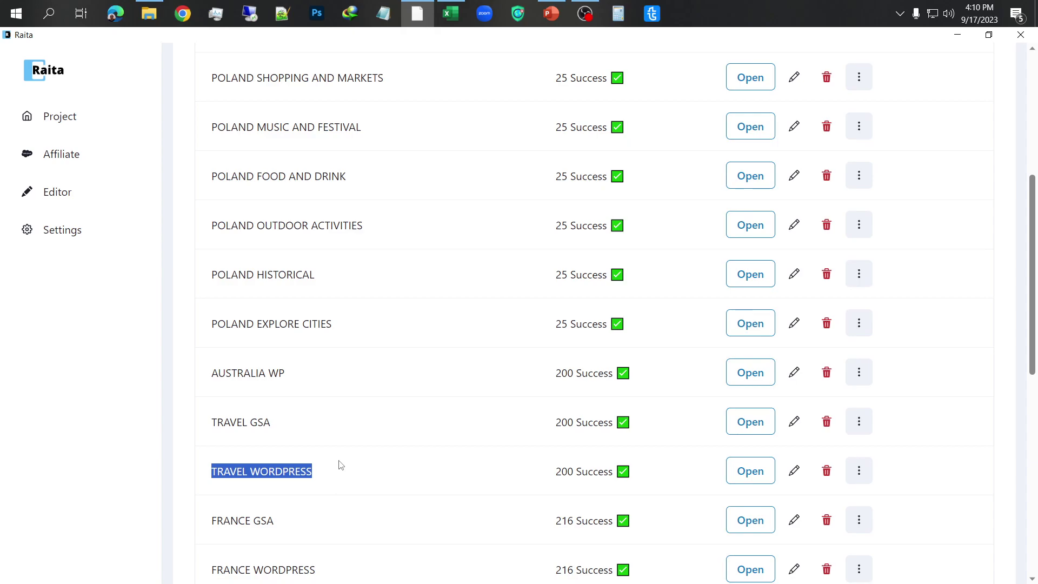
scroll(340, 465, "down", 1)
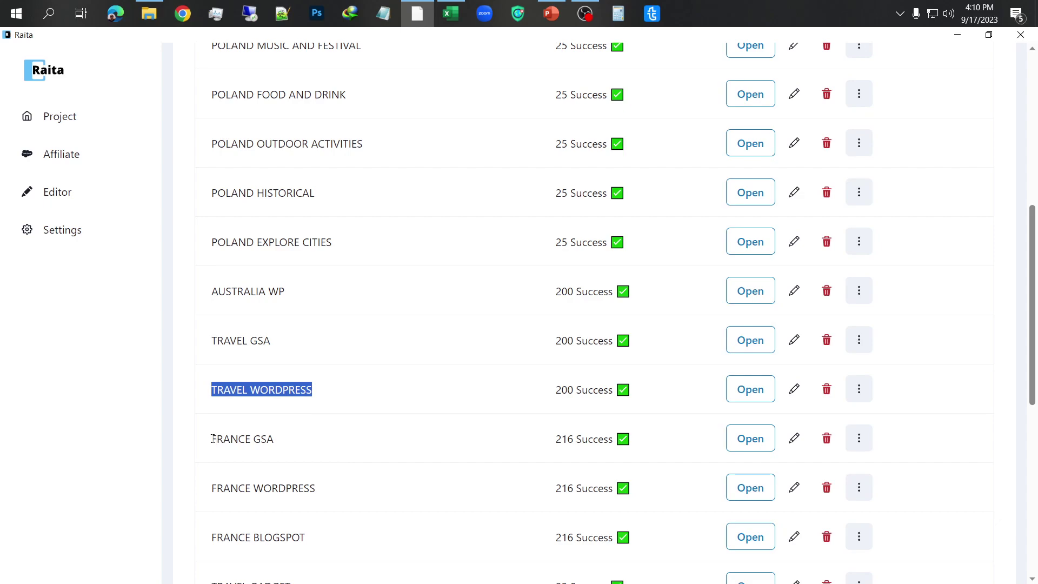
left_click_drag(212, 439, 273, 437)
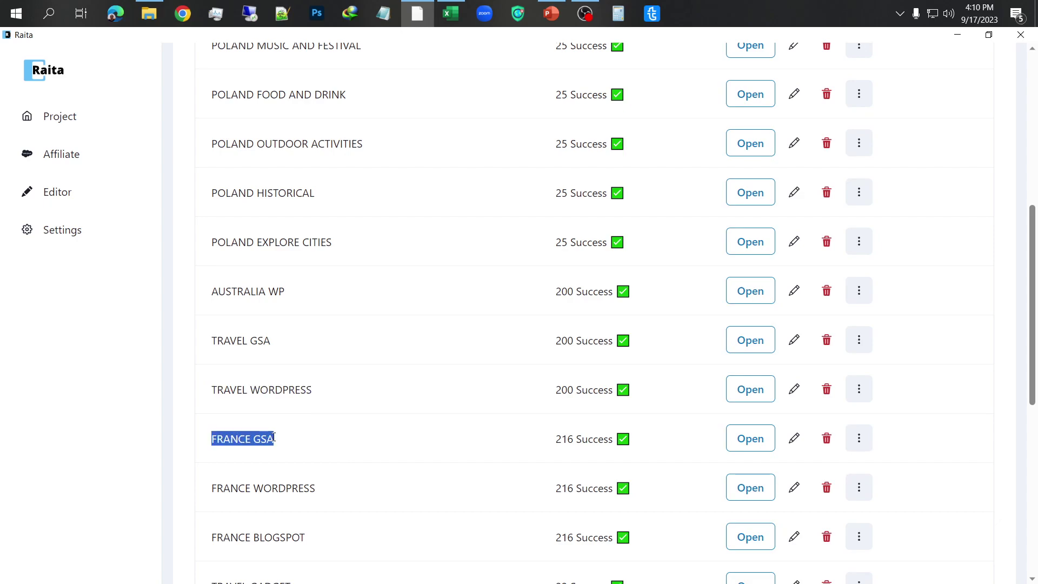
left_click_drag(212, 487, 316, 489)
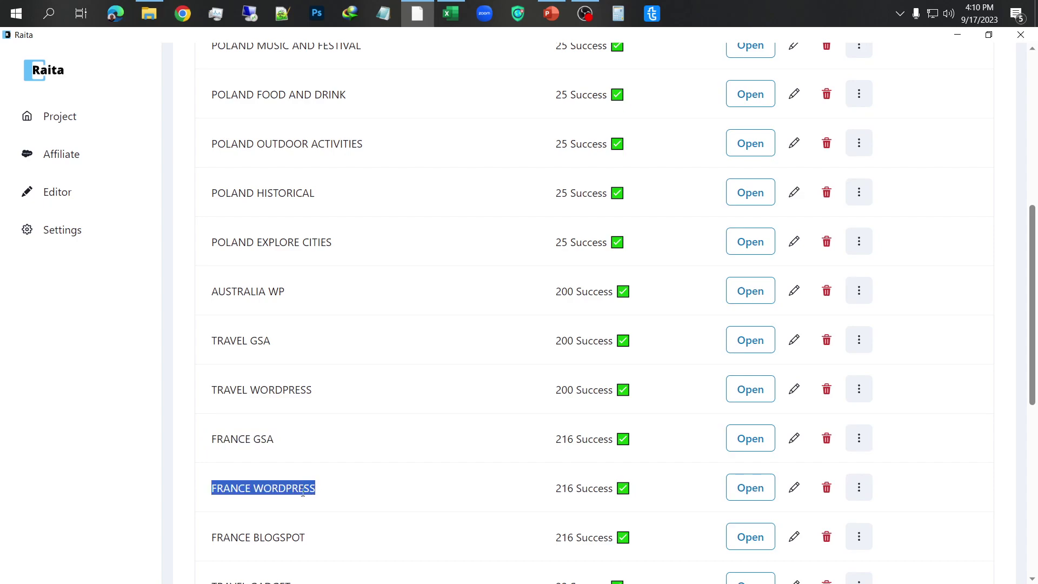
left_click_drag(215, 539, 317, 540)
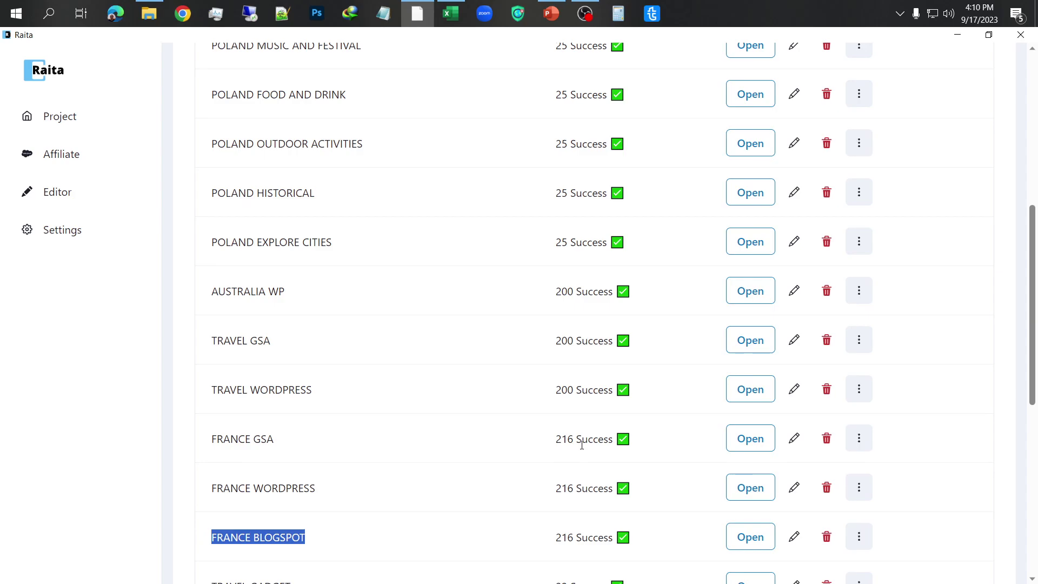
Step: View the article list of the FRANCE GSA project, return to the projects and open FRANCE BLOGSPOT
left_click(759, 441)
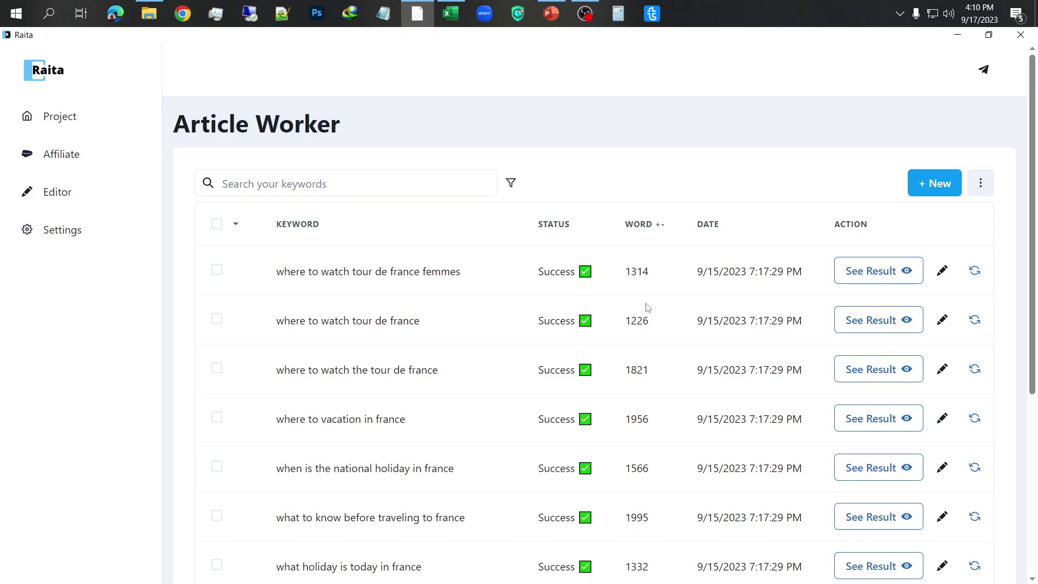
left_click(54, 126)
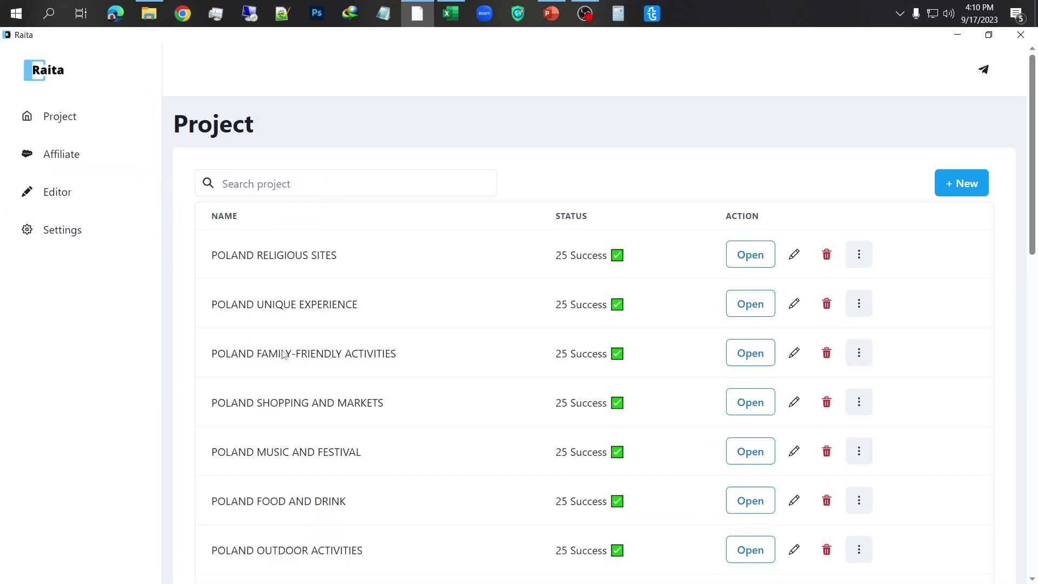
scroll(363, 518, "down", 5)
scroll(363, 518, "down", 1)
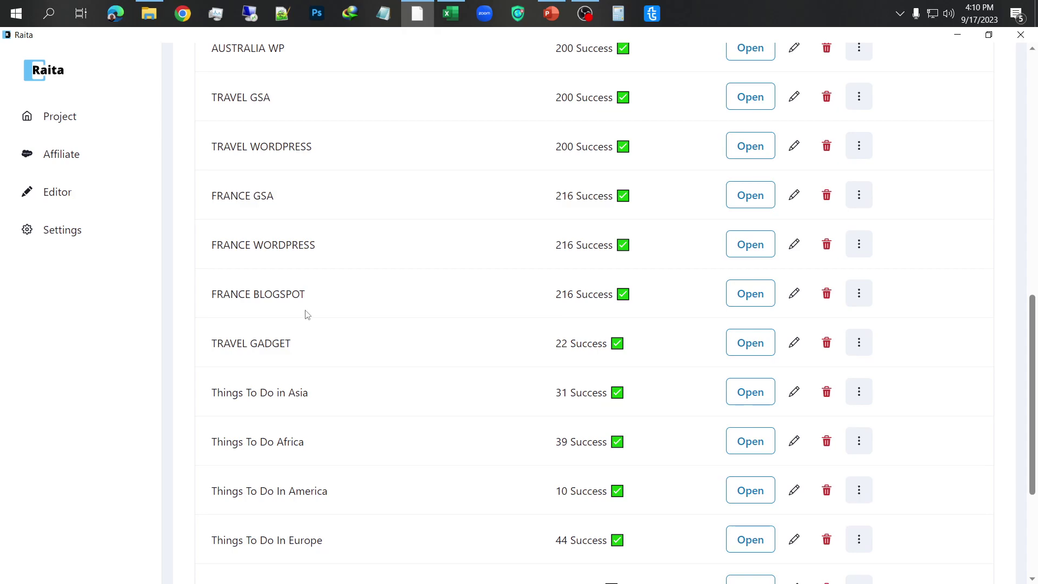
left_click(752, 294)
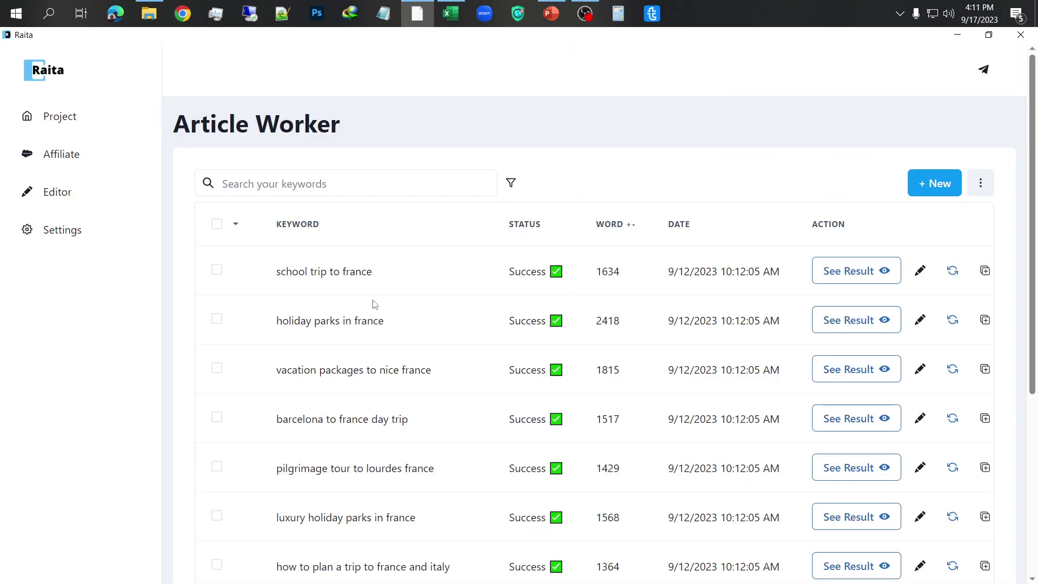
Step: Show 200 articles per page in the FRANCE BLOGSPOT project and look through its keywords
scroll(374, 304, "down", 5)
scroll(372, 302, "up", 5)
scroll(372, 301, "down", 5)
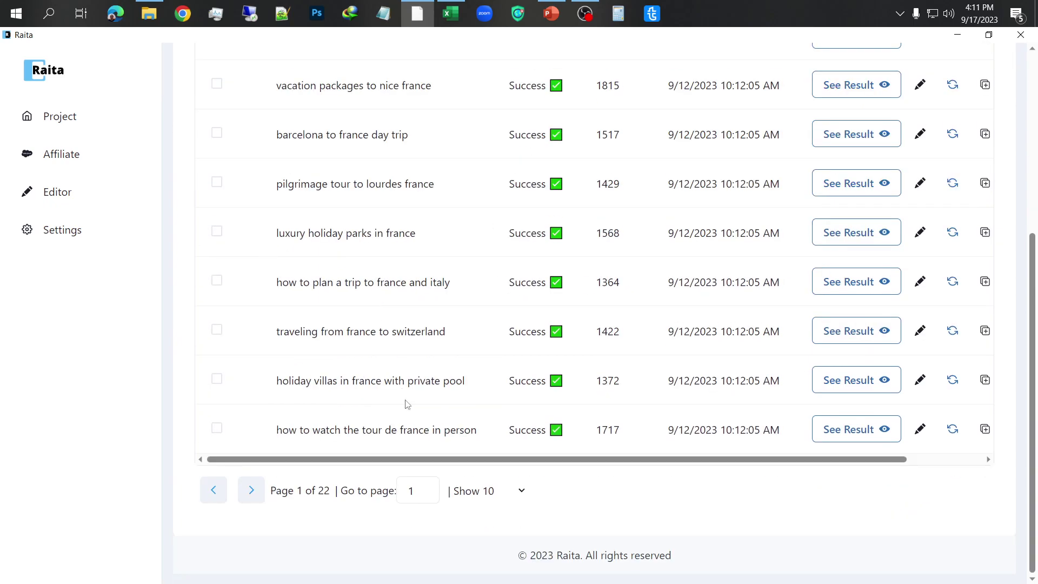
left_click(456, 491)
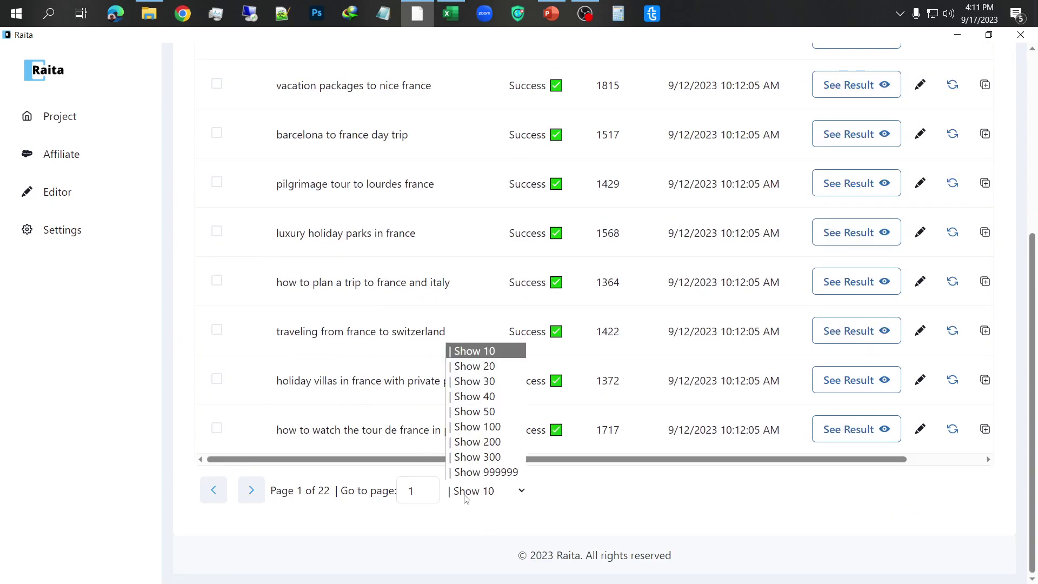
left_click(478, 443)
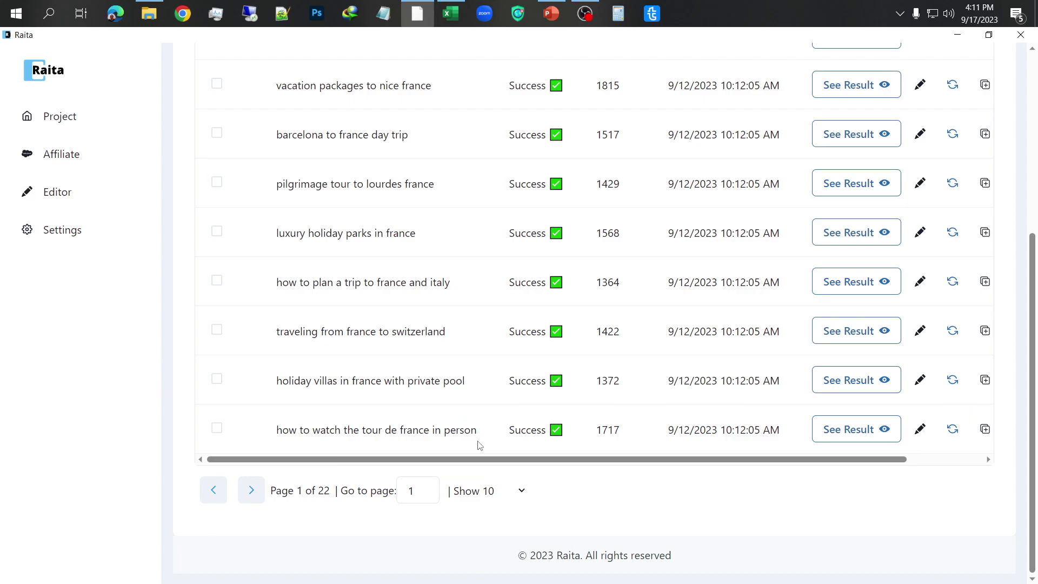
scroll(479, 444, "up", 5)
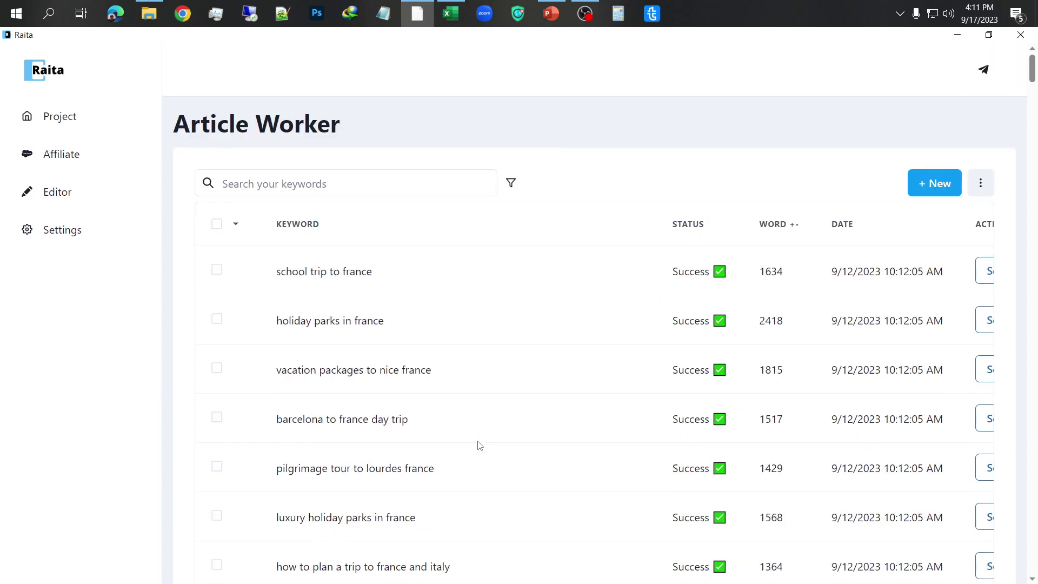
scroll(464, 375, "down", 10)
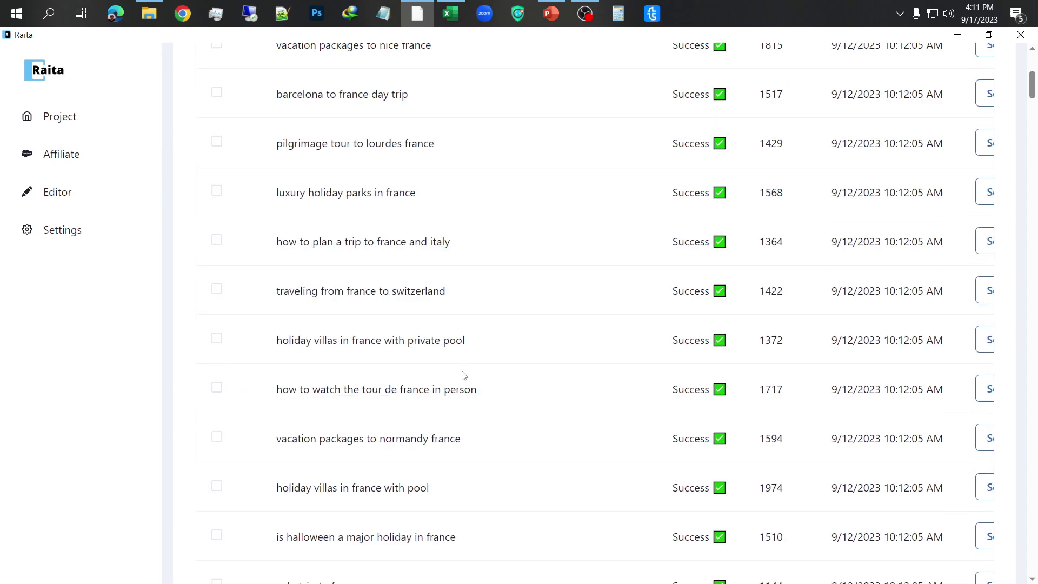
scroll(464, 375, "up", 7)
scroll(463, 375, "up", 3)
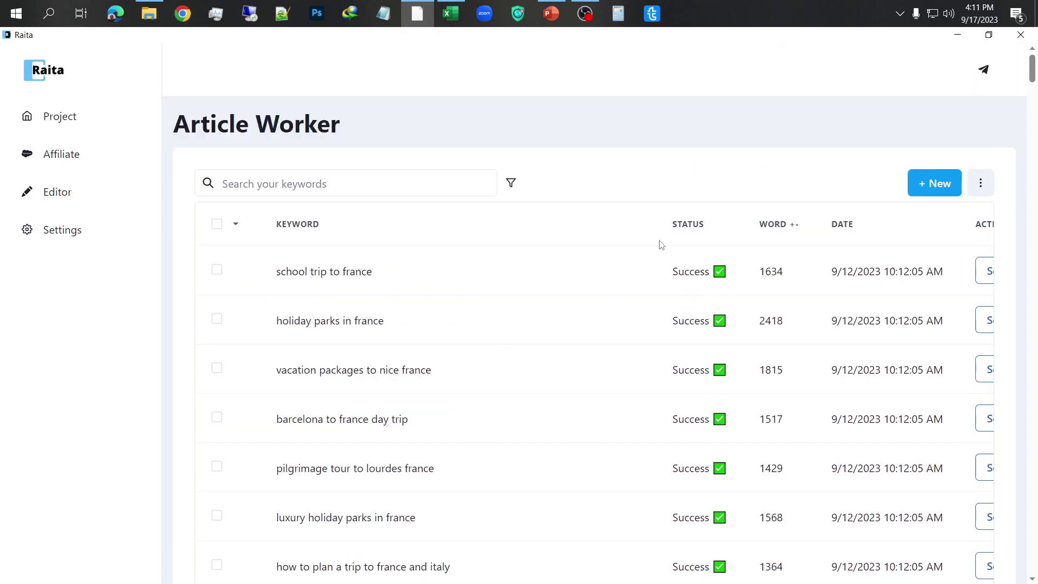
Step: Find "tour de france" on the FRANCE BLOGSPOT article page and step forward through its matches to the third one
key("ctrl+f")
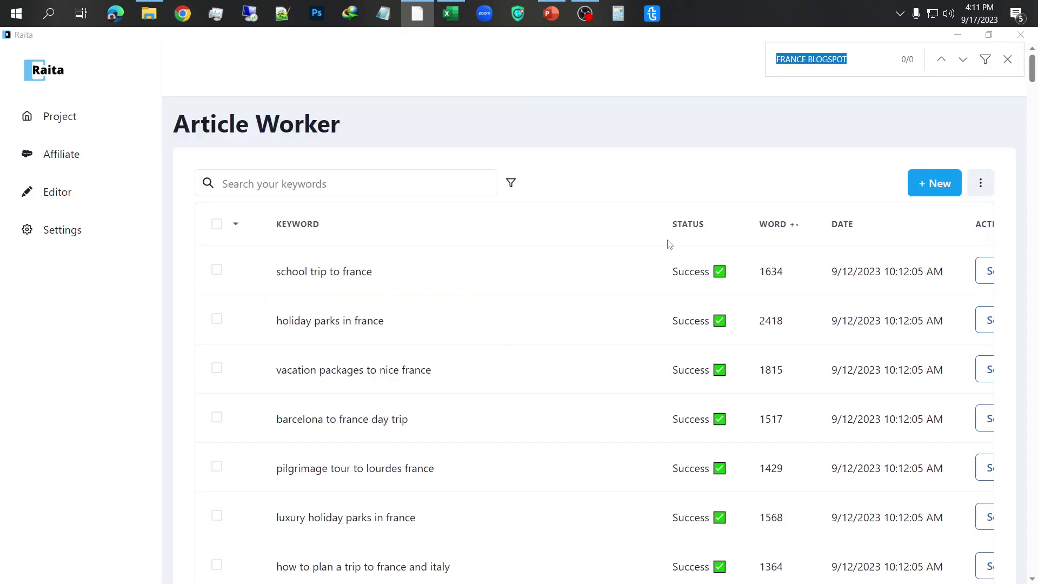
type("tour de")
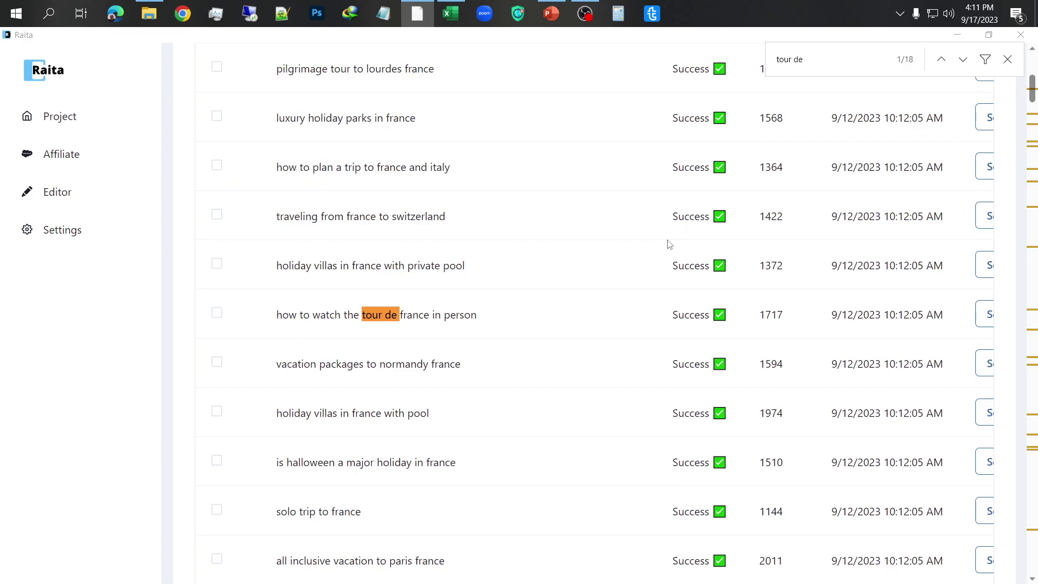
type(" france")
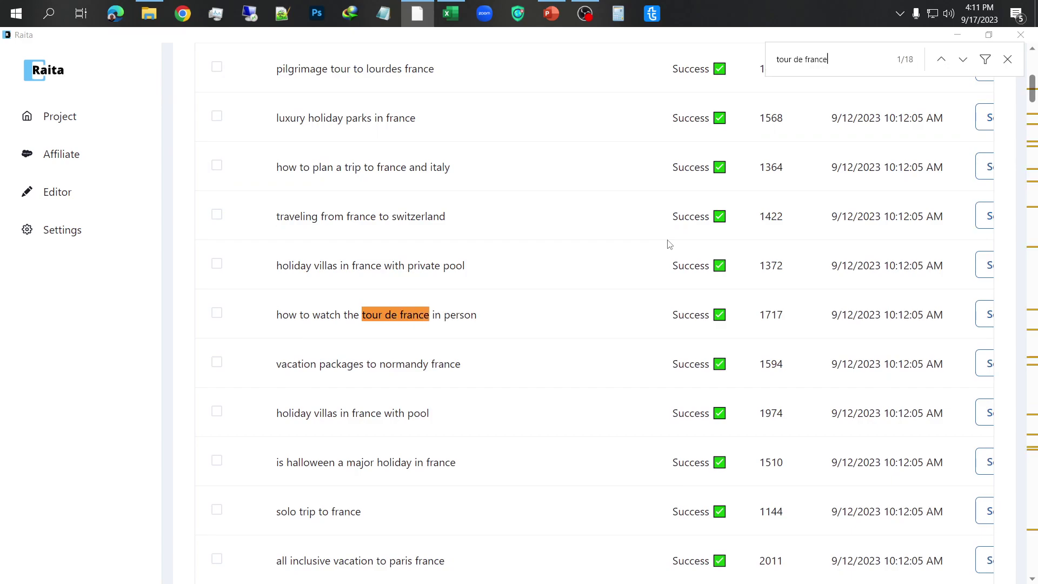
left_click(962, 60)
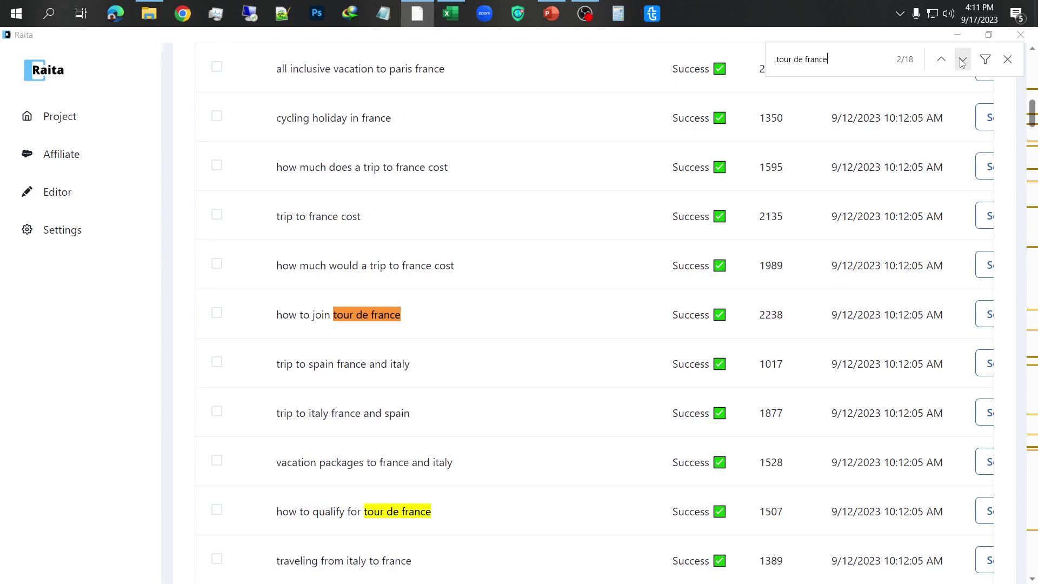
left_click(962, 60)
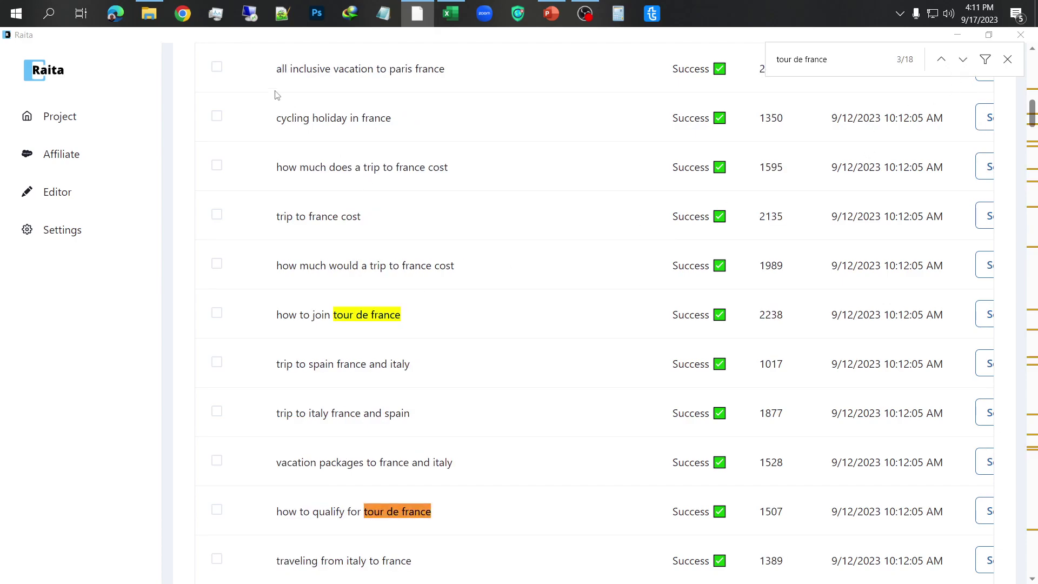
Step: Reopen the FRANCE BLOGSPOT project from the project list and copy its first keyword, "school trip to france"
left_click(85, 118)
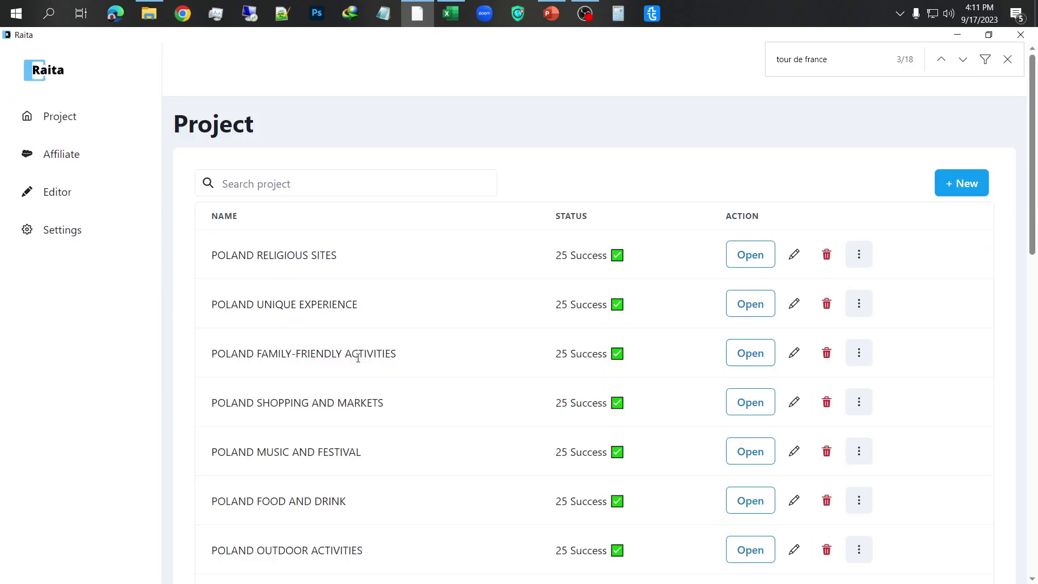
scroll(357, 368, "down", 15)
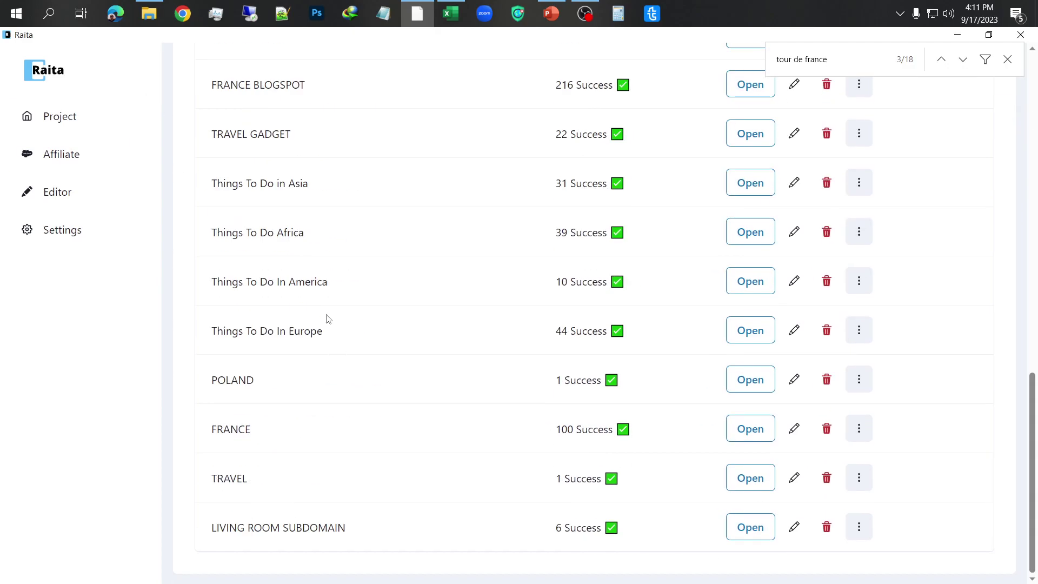
scroll(328, 318, "up", 3)
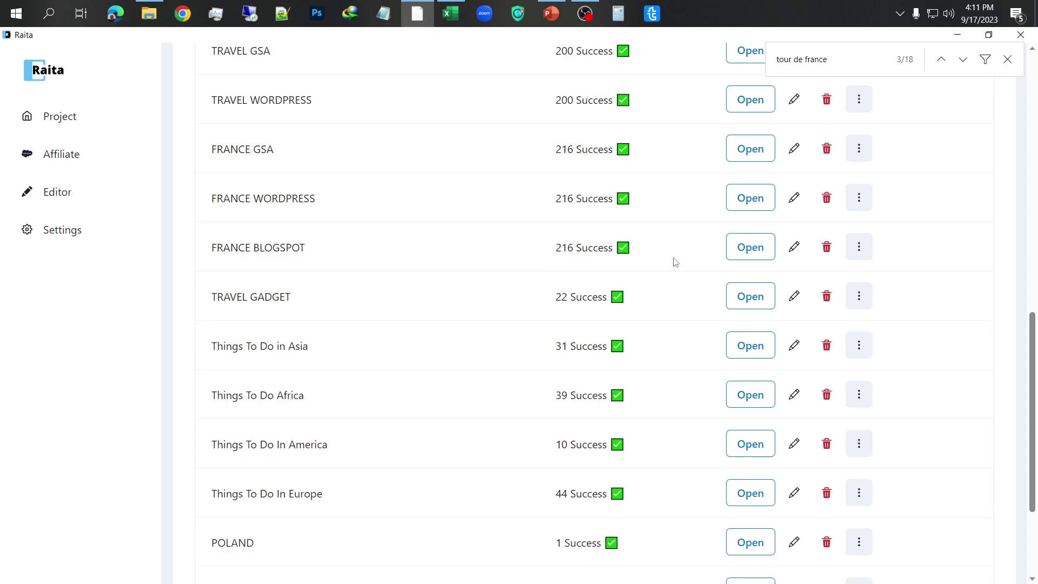
left_click(747, 248)
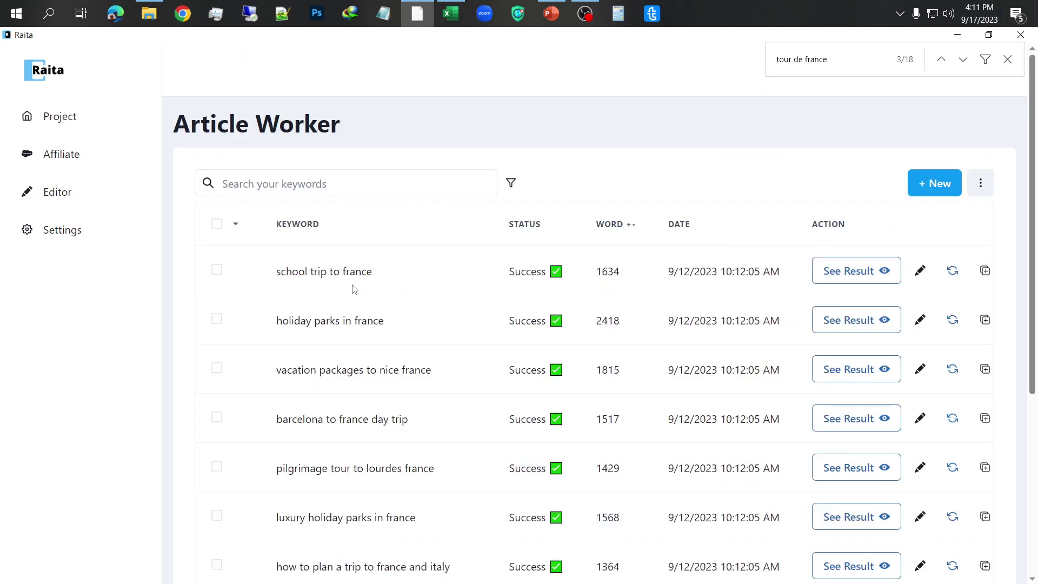
left_click_drag(278, 273, 406, 273)
key("ctrl+c")
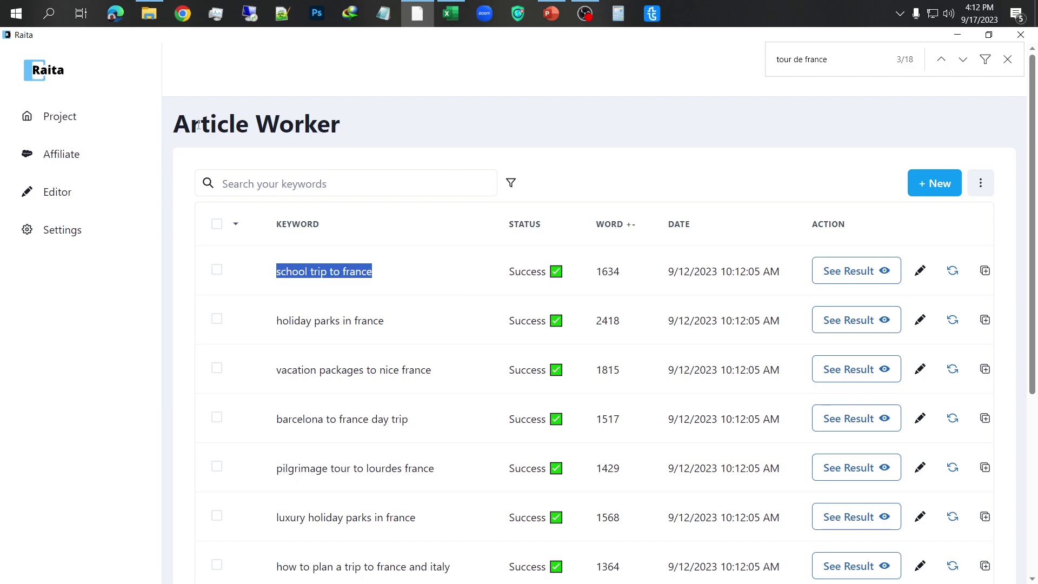
Step: Open the FRANCE WORDPRESS project and show 200 articles per page
left_click(100, 129)
scroll(357, 379, "down", 6)
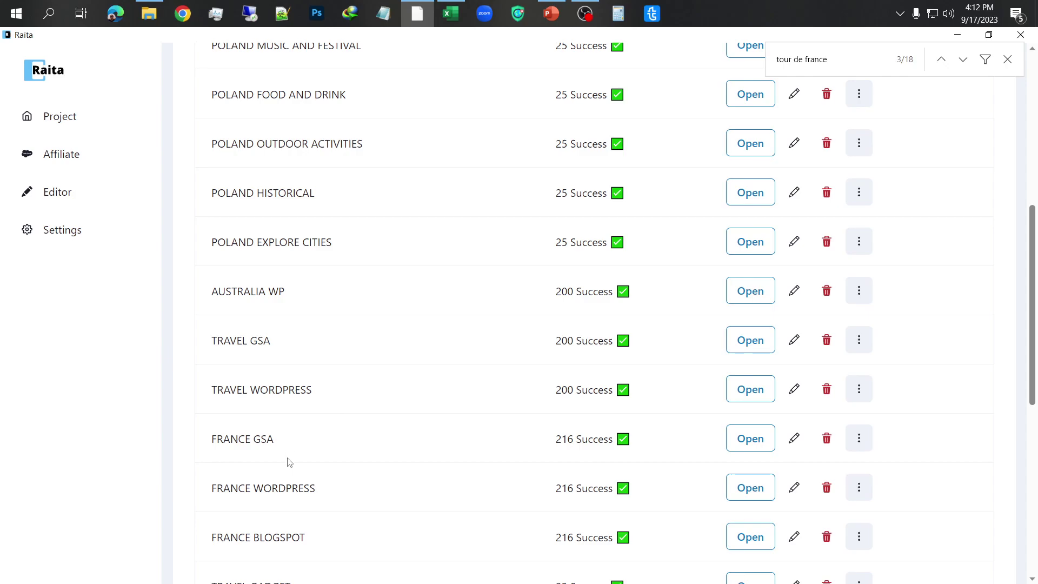
left_click(751, 489)
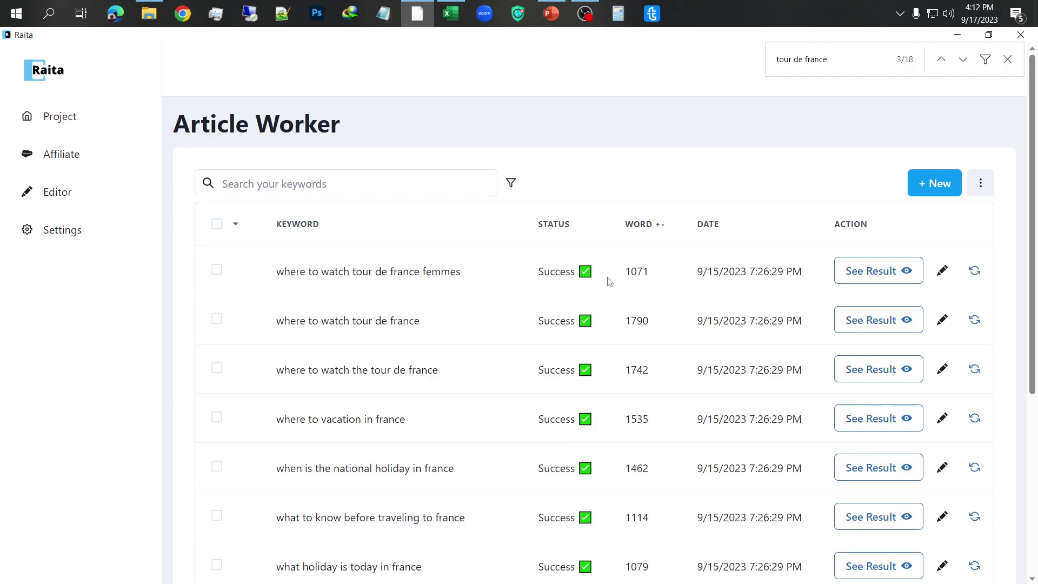
scroll(589, 363, "down", 5)
left_click(486, 492)
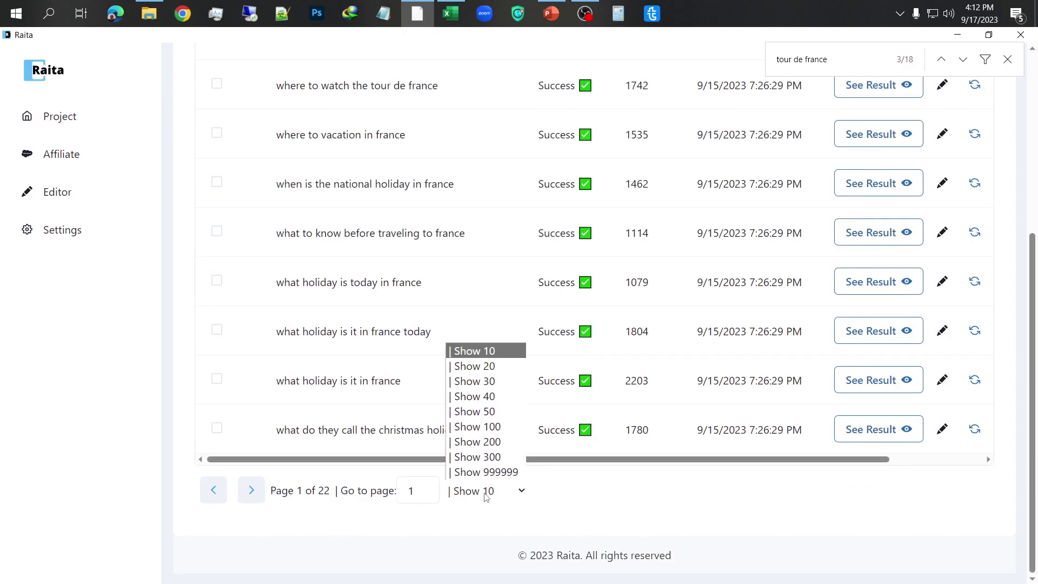
left_click(499, 442)
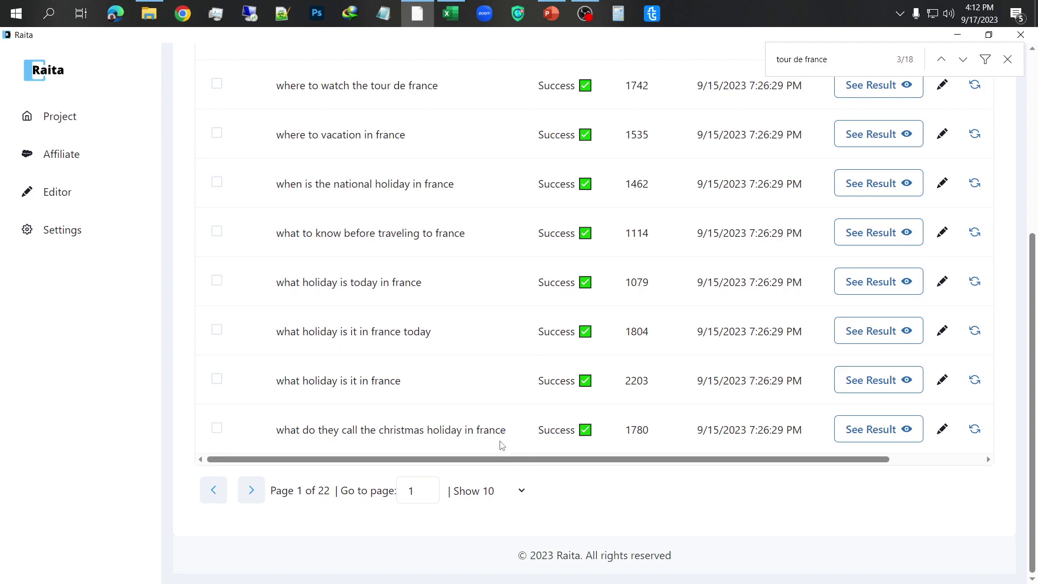
Step: Find the copied keyword "school trip to france" on the FRANCE WORDPRESS article page
scroll(525, 405, "up", 5)
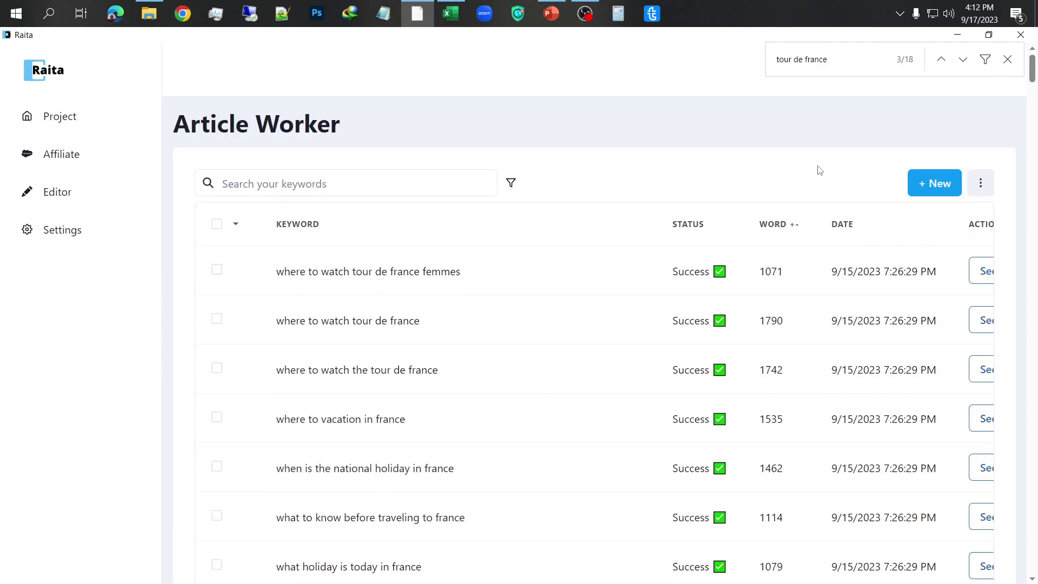
triple_click(776, 59)
key("ctrl+v")
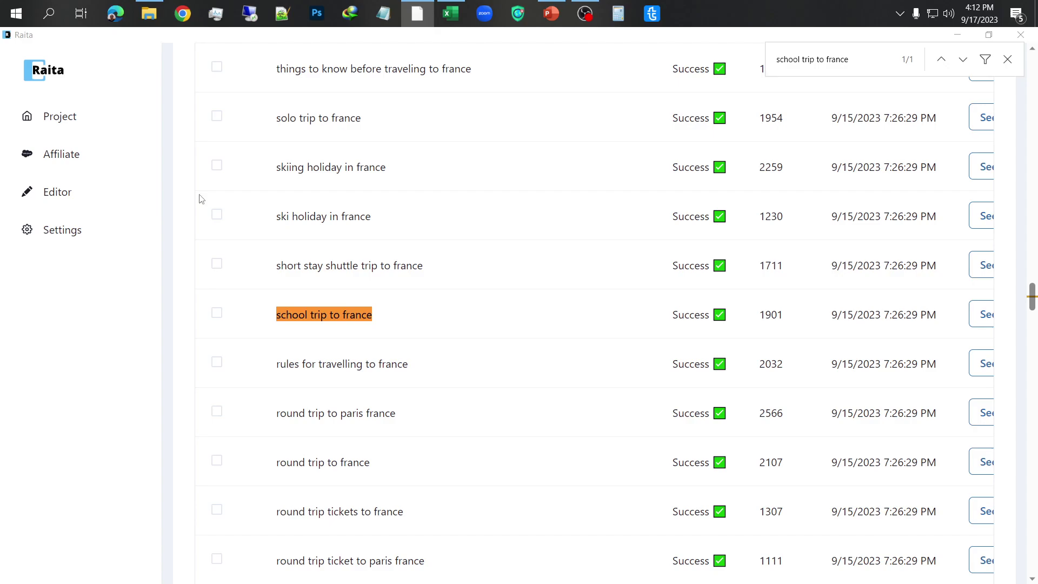
Step: Open the FRANCE GSA project, increase the number of articles per page and locate the keyword "school trip to france"
left_click(90, 116)
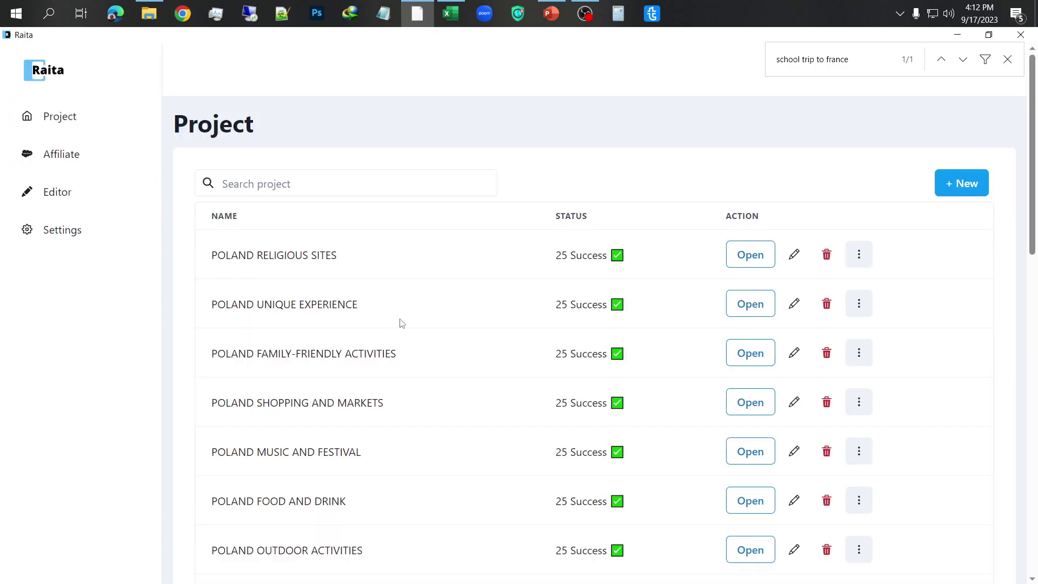
scroll(402, 324, "down", 8)
scroll(402, 323, "down", 3)
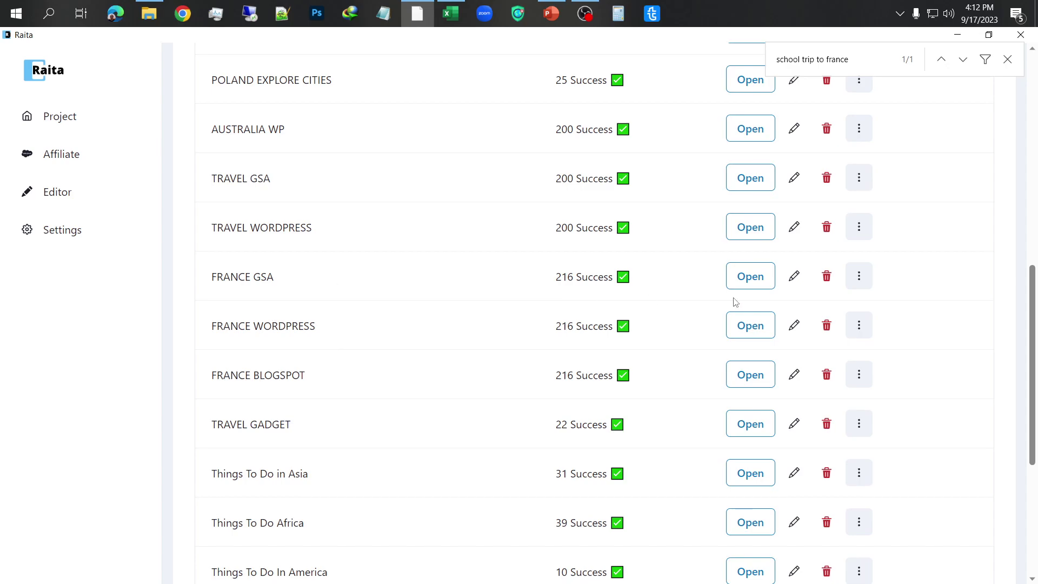
left_click(750, 283)
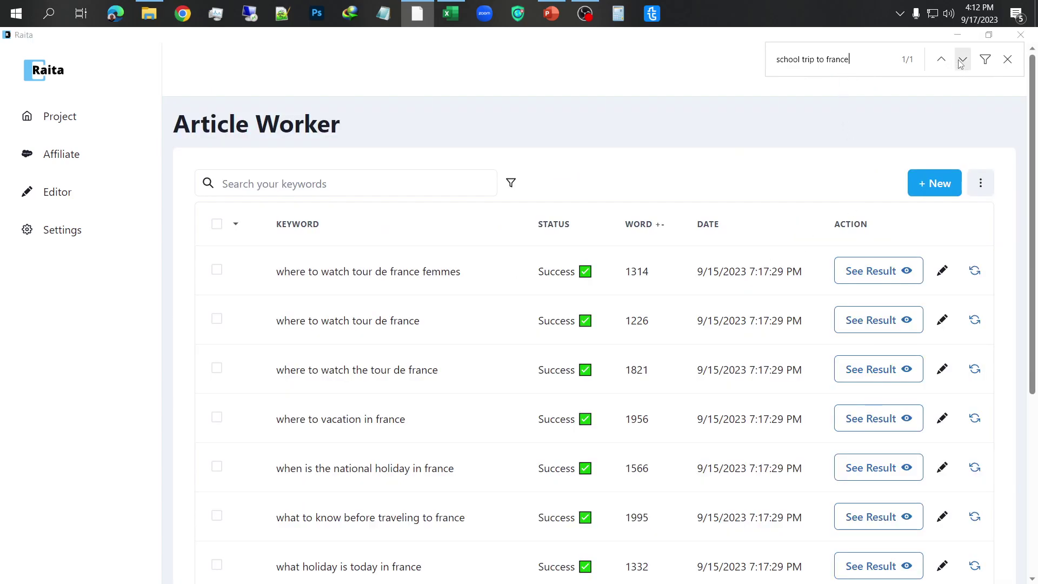
scroll(713, 313, "down", 5)
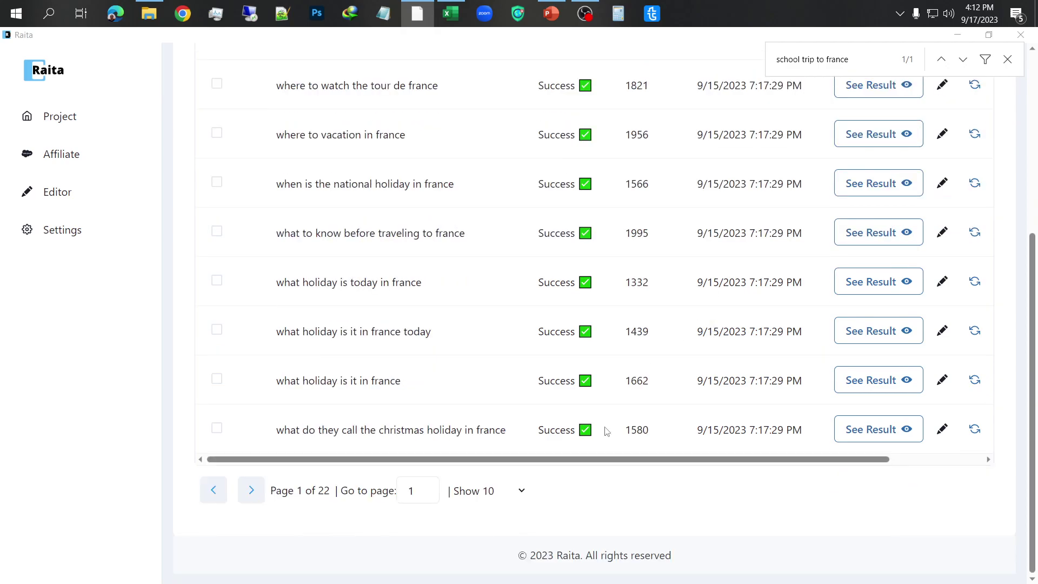
left_click(459, 490)
left_click(485, 442)
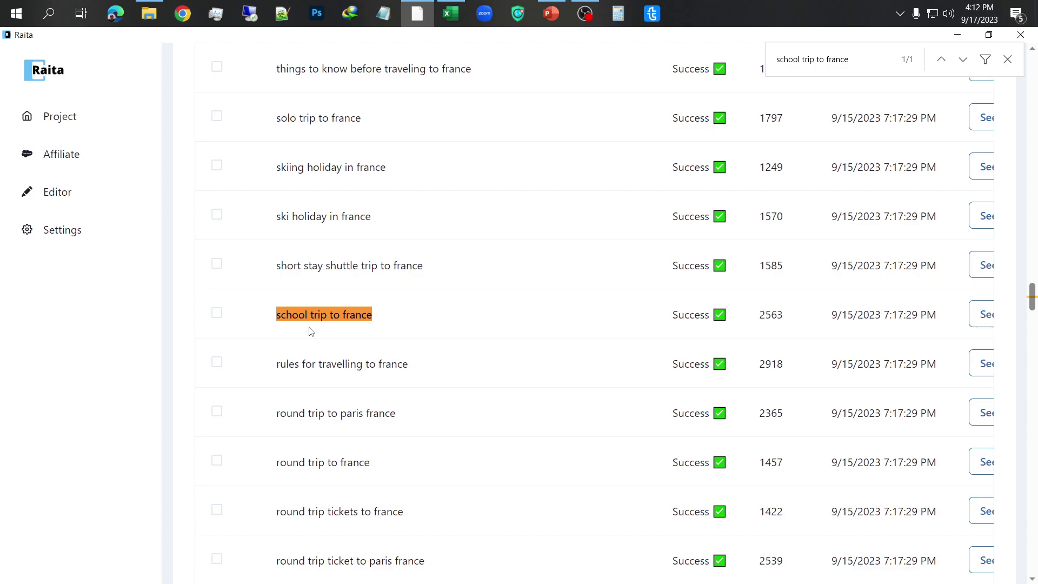
Step: Open the generated result for "school trip to france" and read the article through to its question-and-answer section
left_click(983, 319)
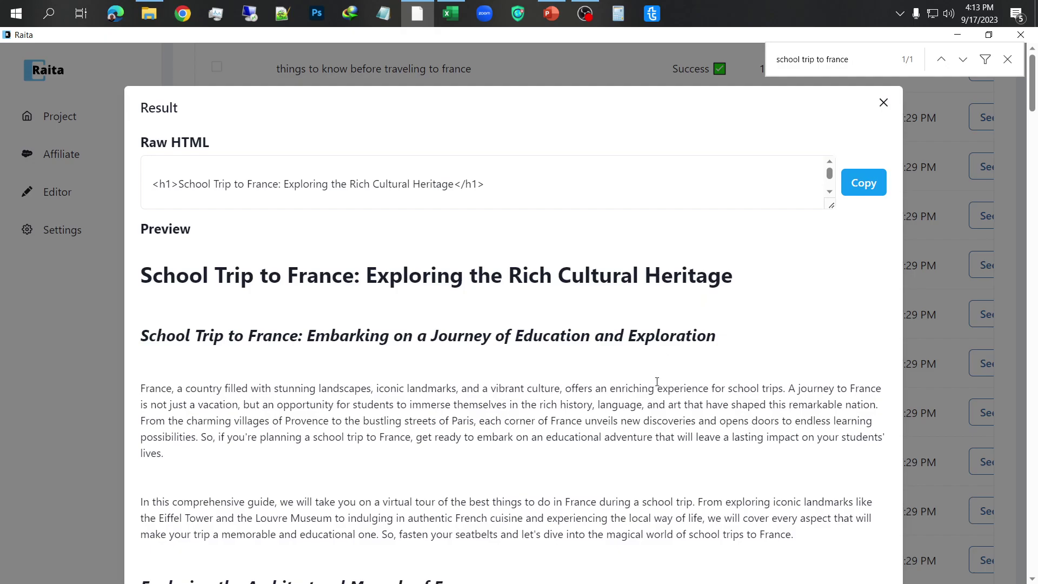
scroll(596, 399, "down", 20)
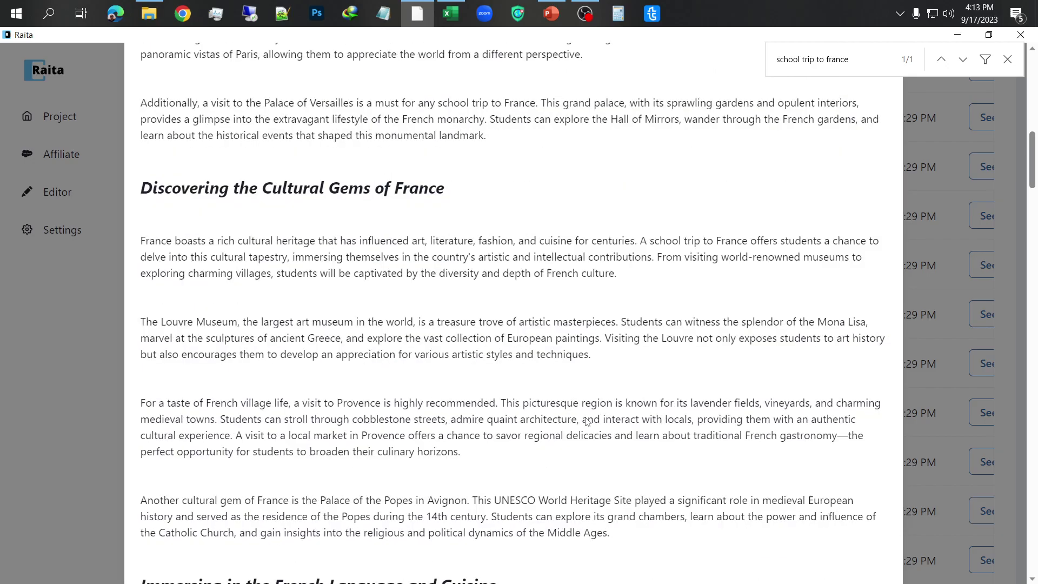
scroll(587, 423, "down", 20)
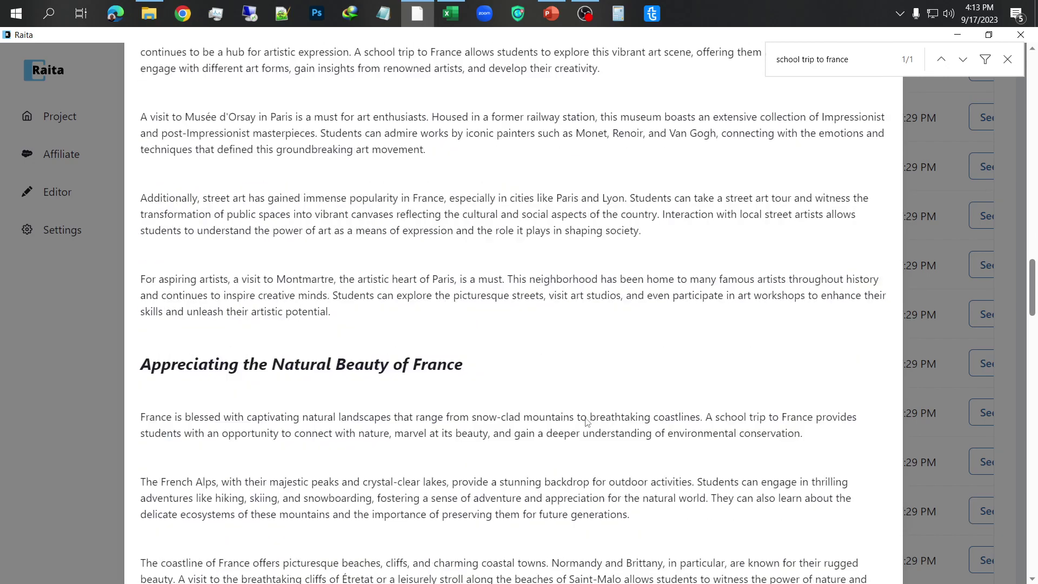
scroll(587, 423, "down", 15)
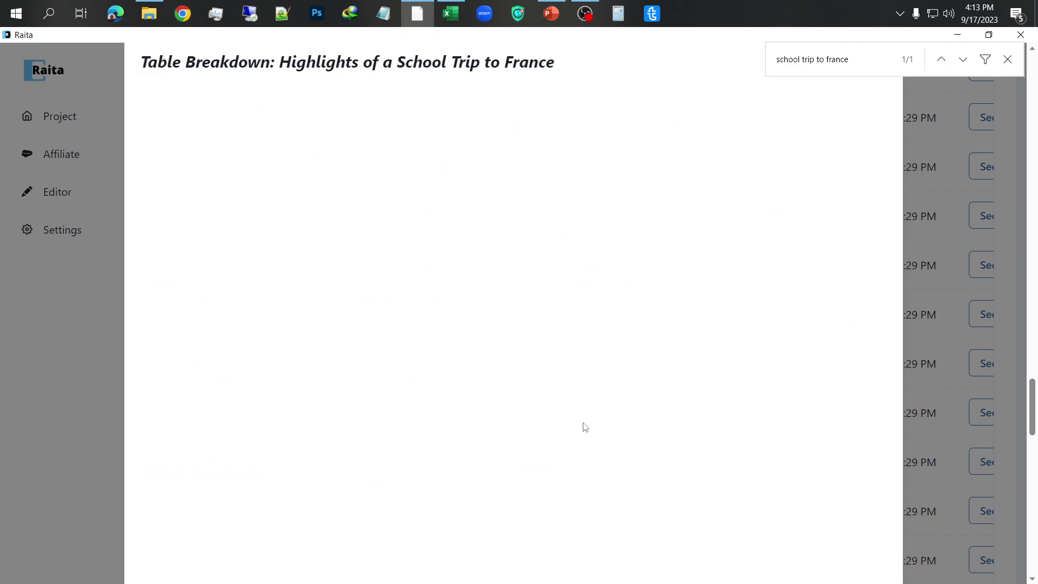
scroll(585, 427, "down", 15)
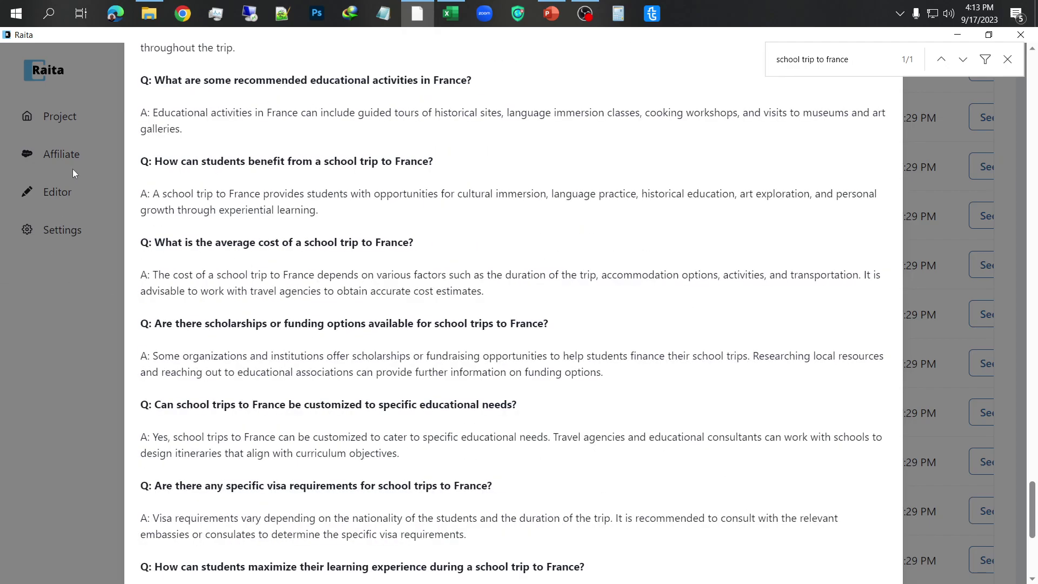
Step: Return to the project list and open the TRAVEL GSA project
left_click(69, 118)
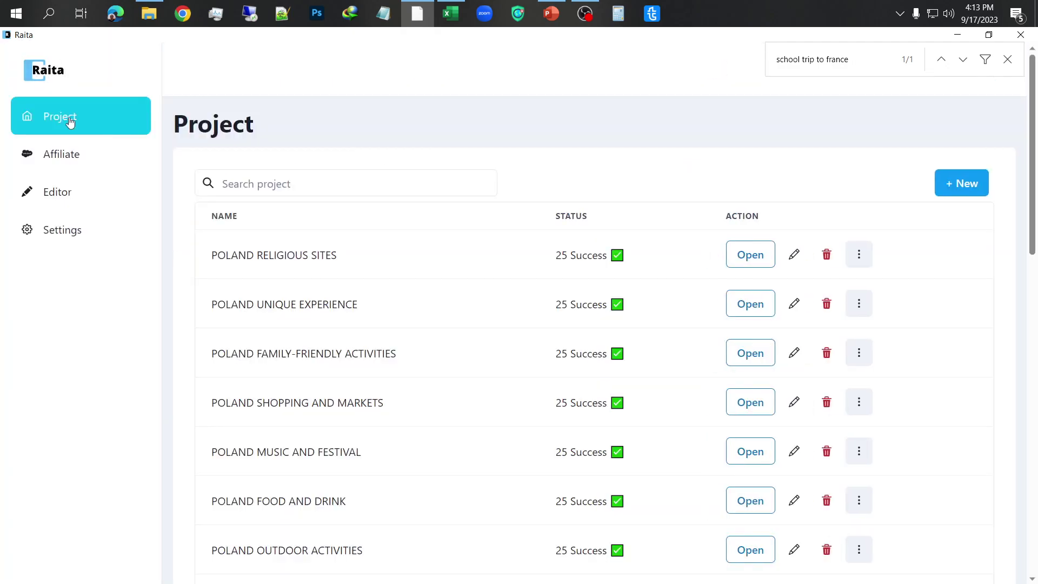
scroll(334, 340, "down", 5)
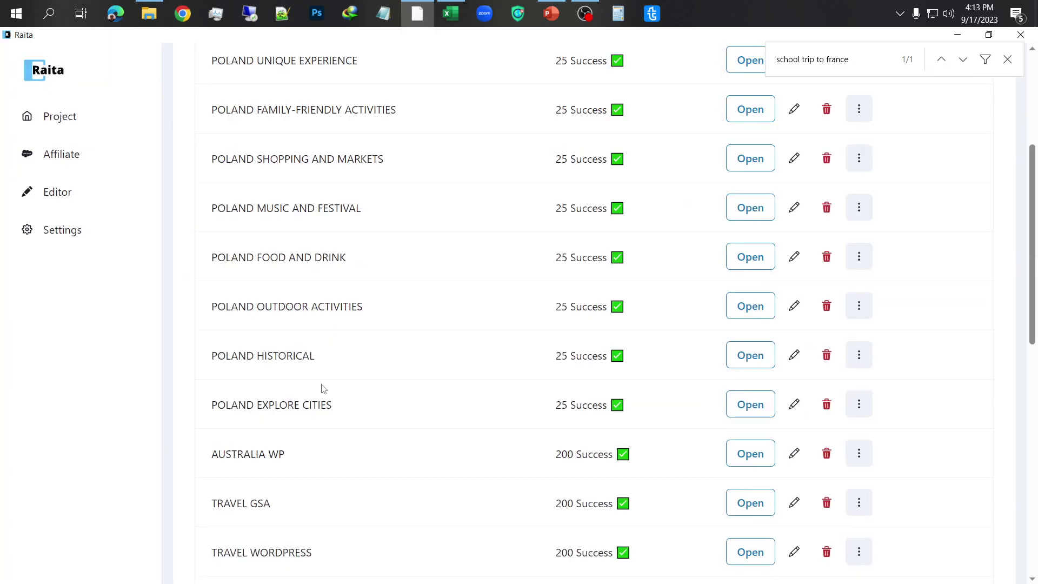
scroll(292, 414, "down", 2)
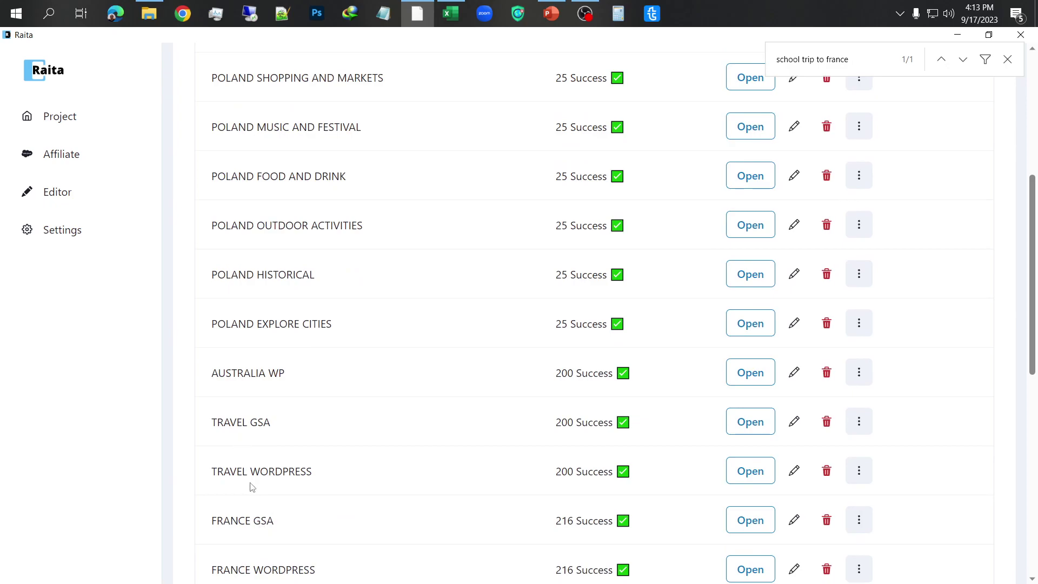
scroll(256, 503, "down", 1)
scroll(255, 504, "down", 1)
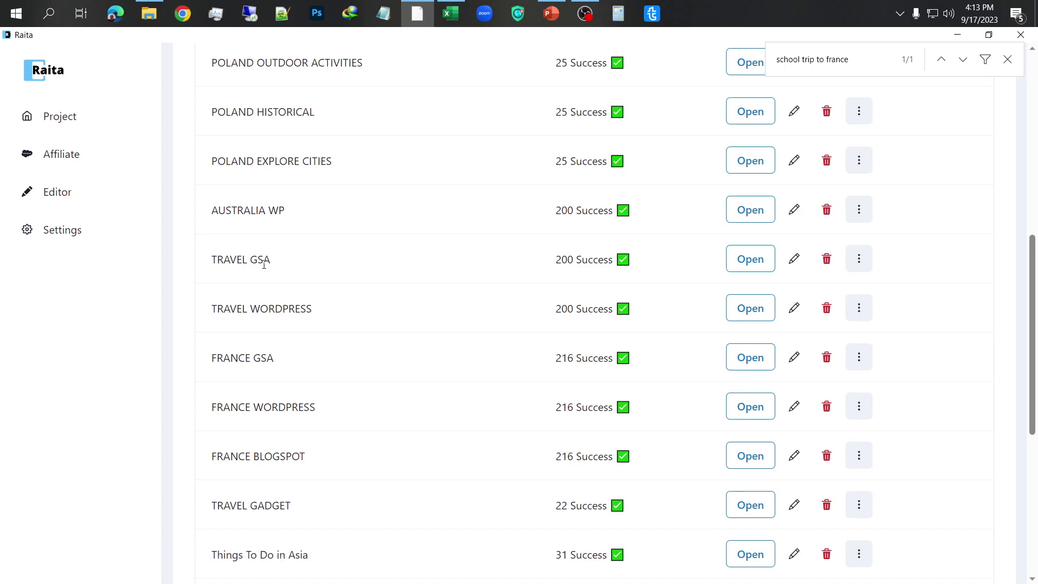
left_click(744, 263)
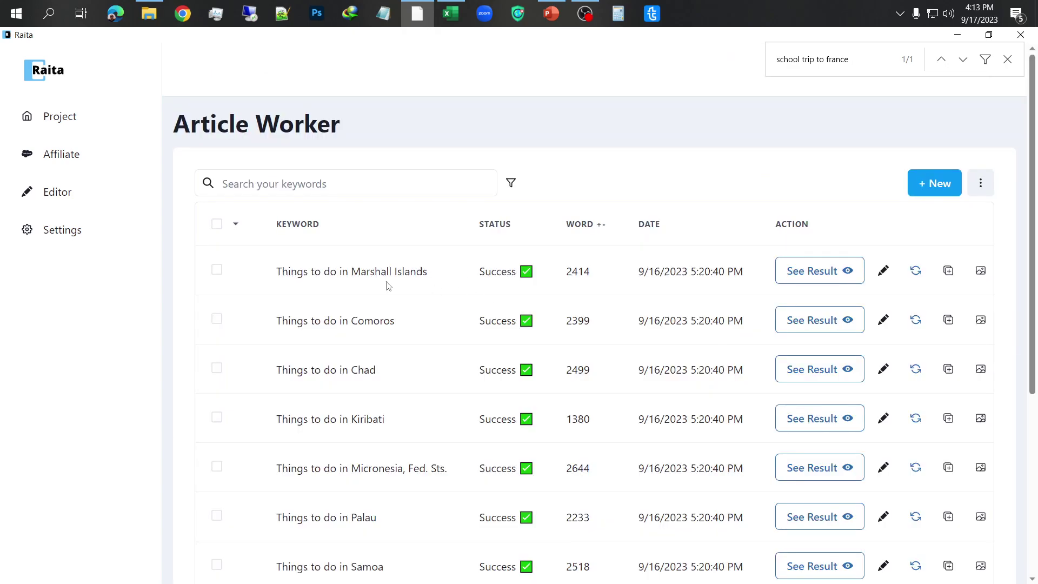
Step: Start a bulk export of the articles for WordPress, disable Use Niche as Category and set the category to "Exotic Trip"
left_click(981, 187)
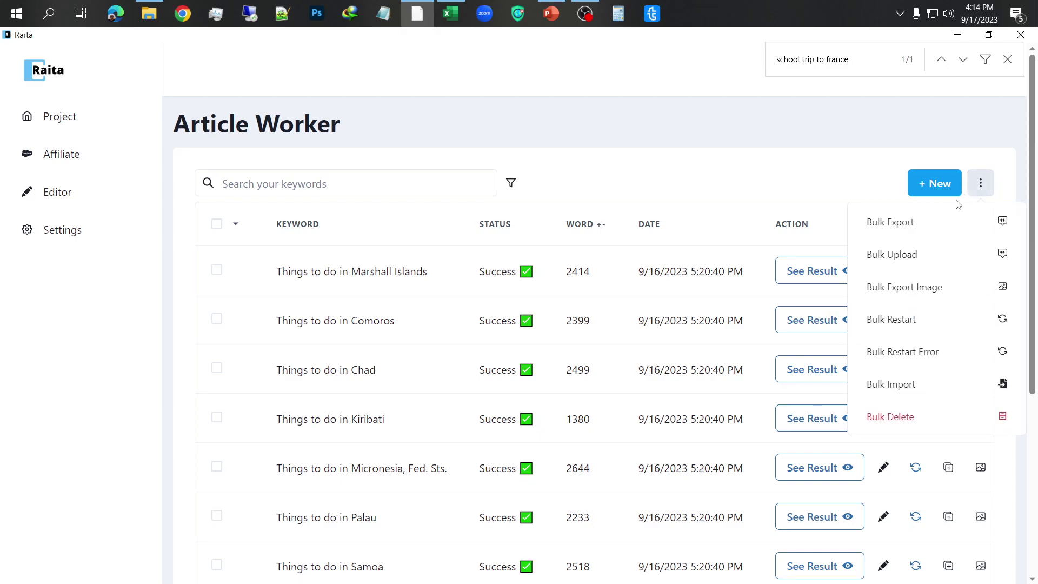
left_click(915, 231)
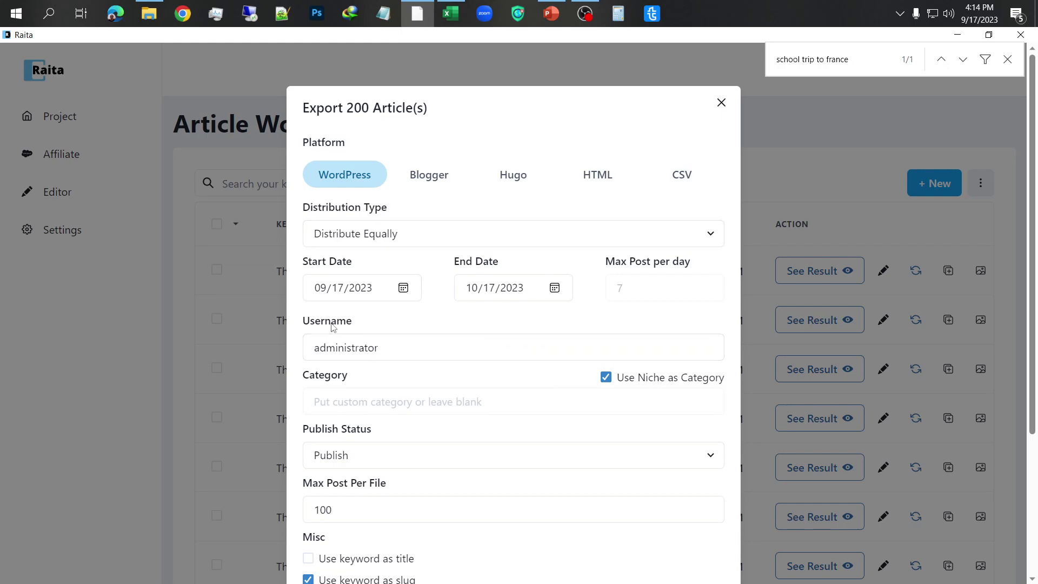
left_click(608, 379)
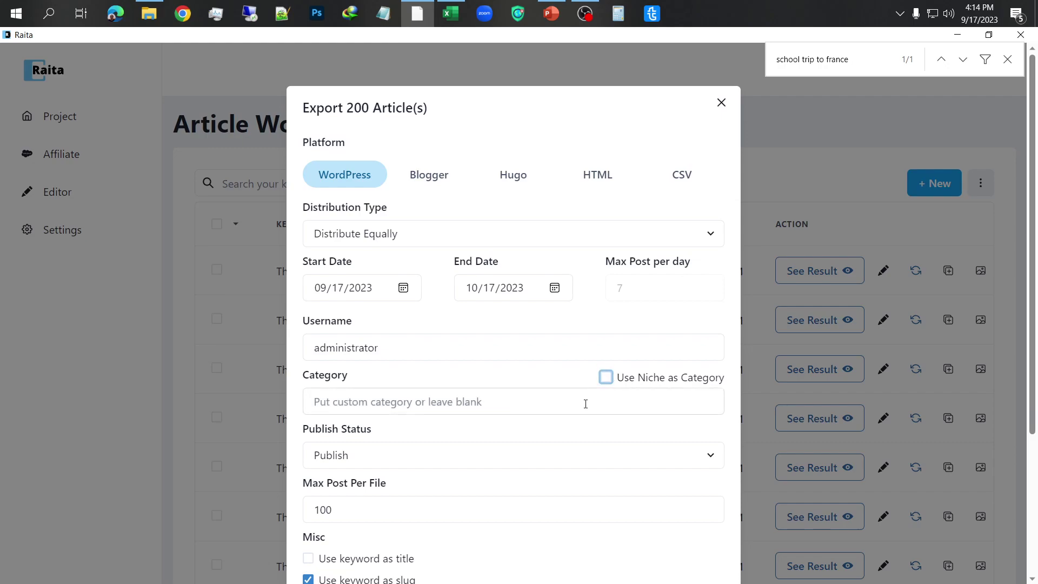
left_click(585, 404)
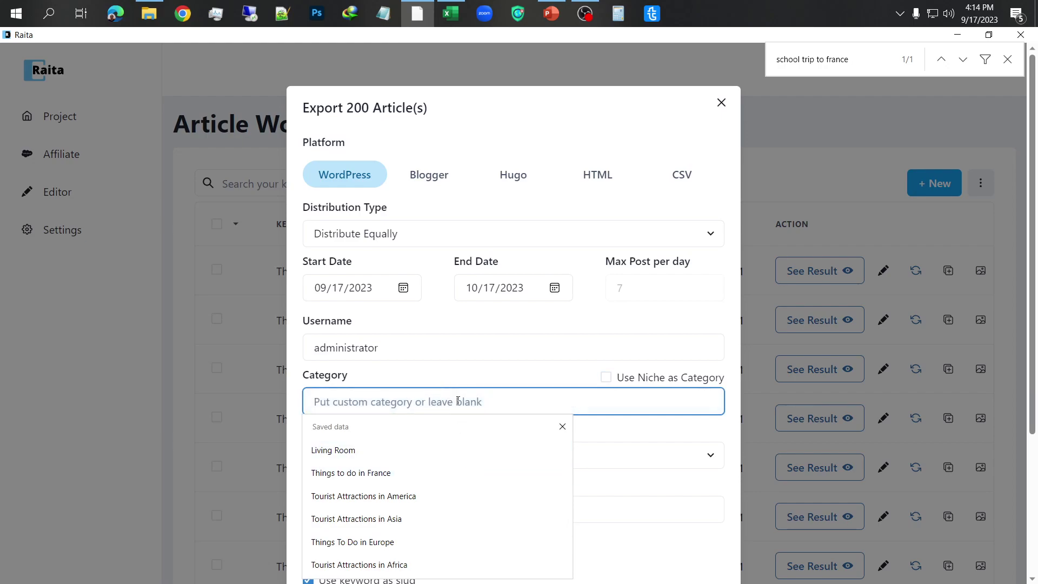
type("Exotic Trip")
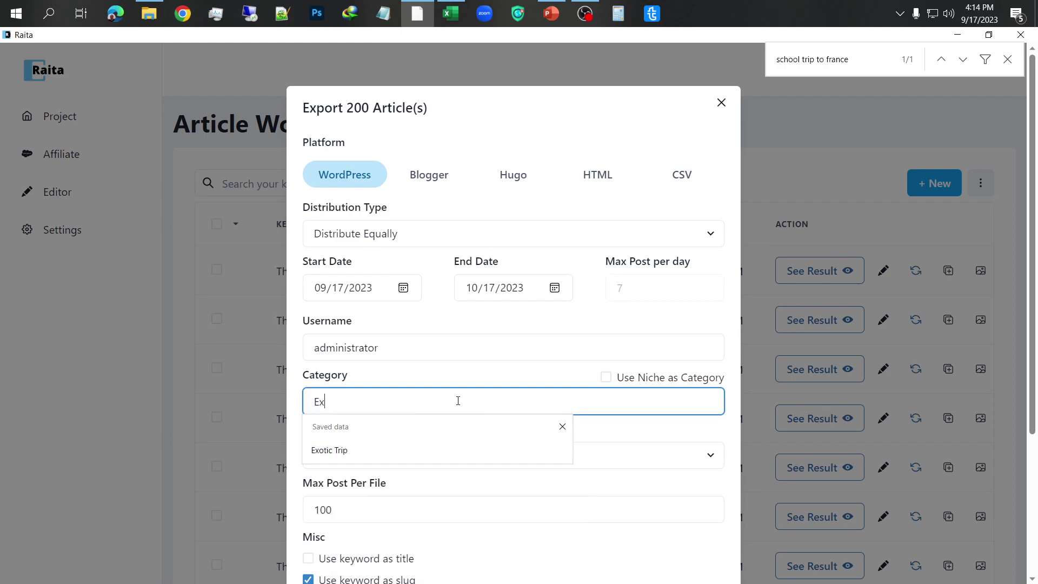
left_click(372, 450)
scroll(422, 416, "down", 3)
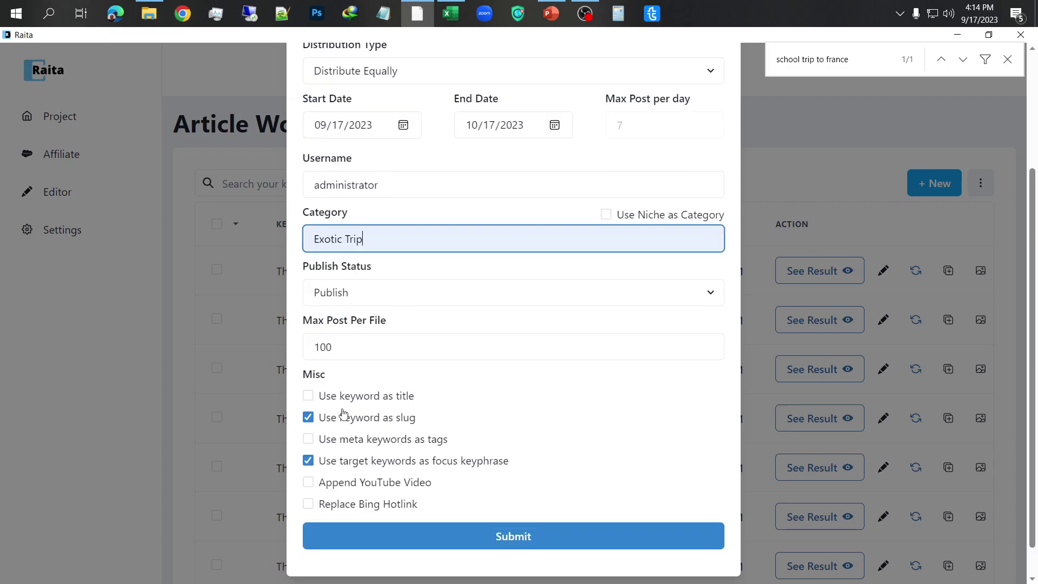
Step: Enable meta keywords as tags and Append YouTube Video, and delete the "Saran Video Seputar" heading line from the embed code
left_click(310, 441)
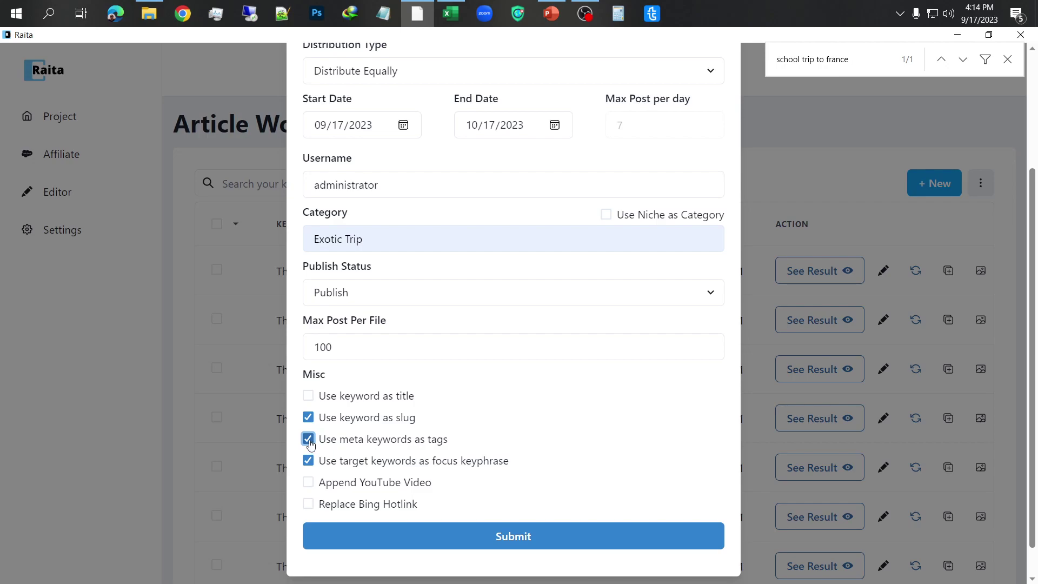
left_click(317, 485)
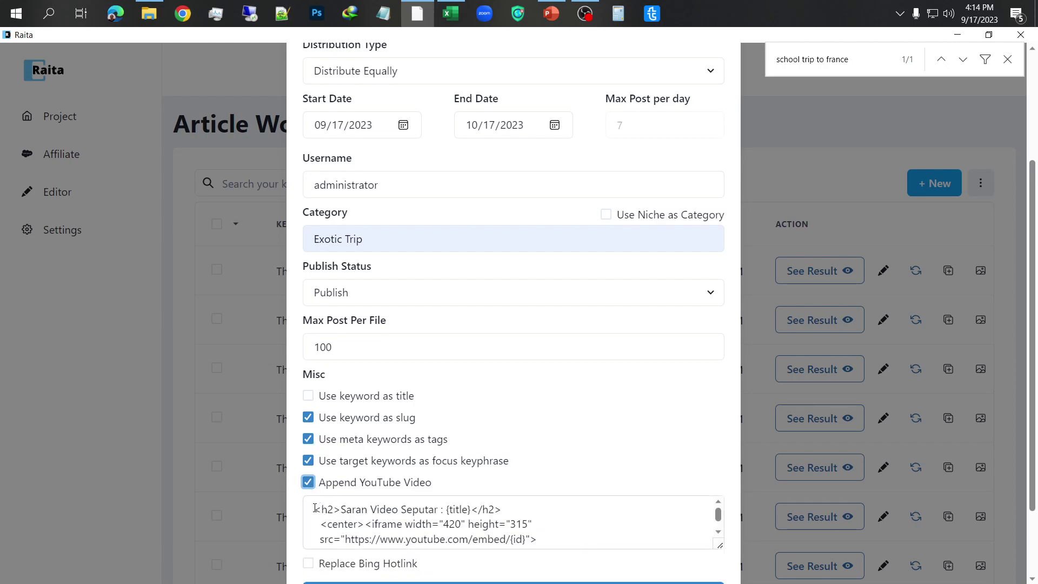
left_click_drag(315, 509, 322, 520)
key("BackSpace")
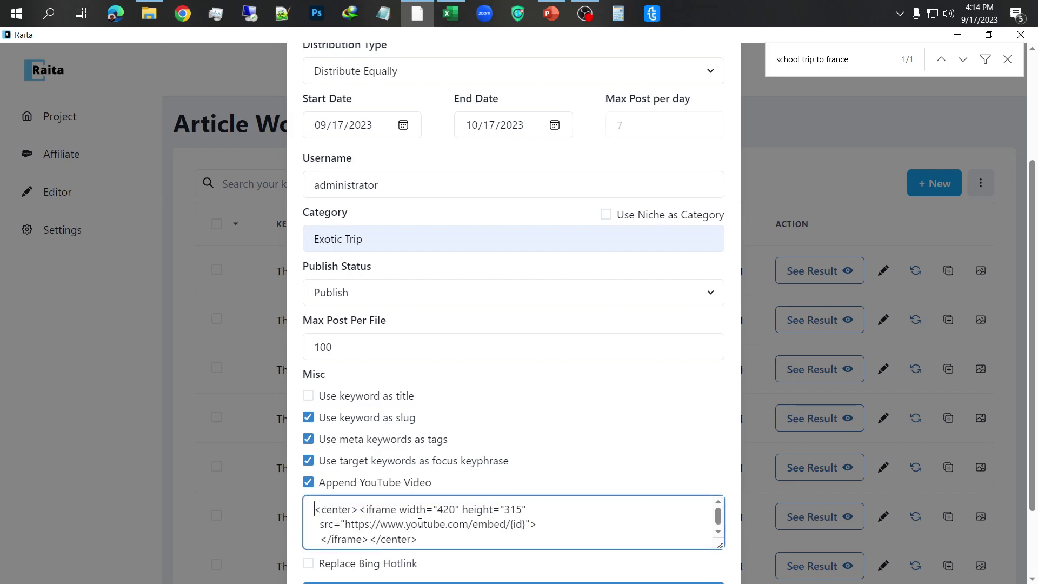
scroll(430, 542, "down", 1)
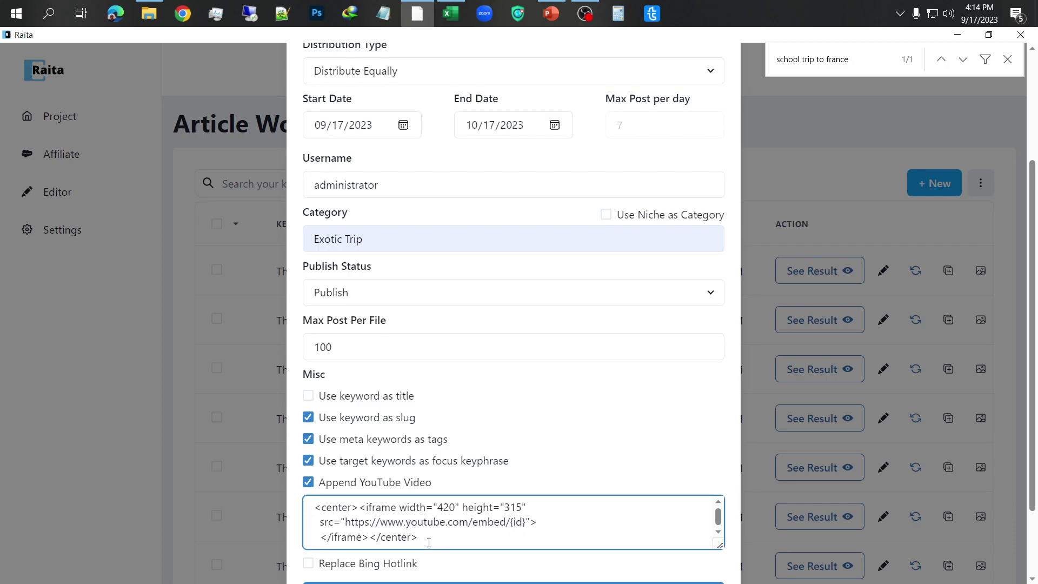
scroll(728, 481, "down", 2)
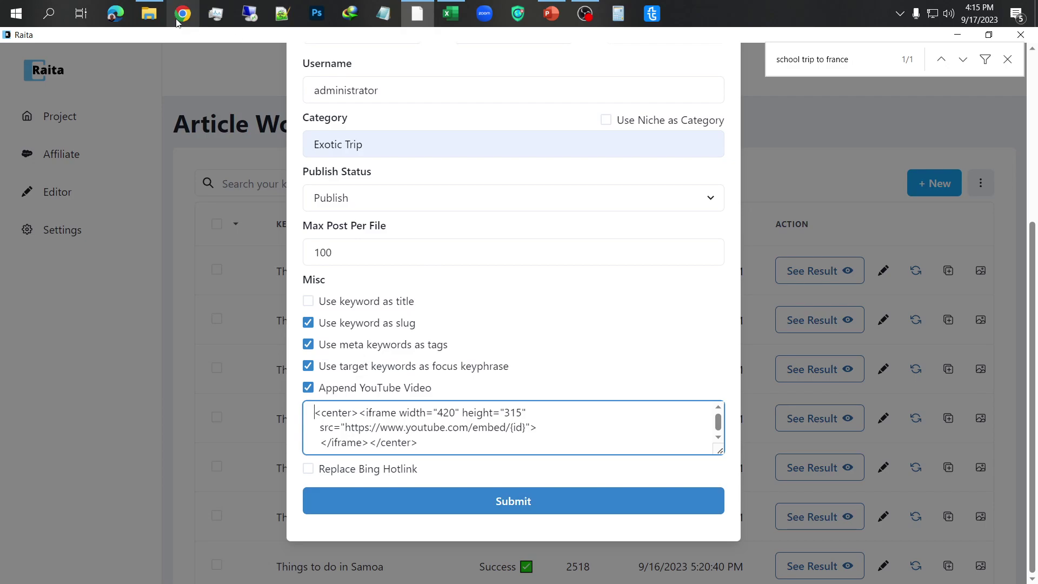
Step: Switch to File Explorer and open the TRAVEL folder under document, CHATGPT, GSA on the DS120J network storage
left_click(149, 13)
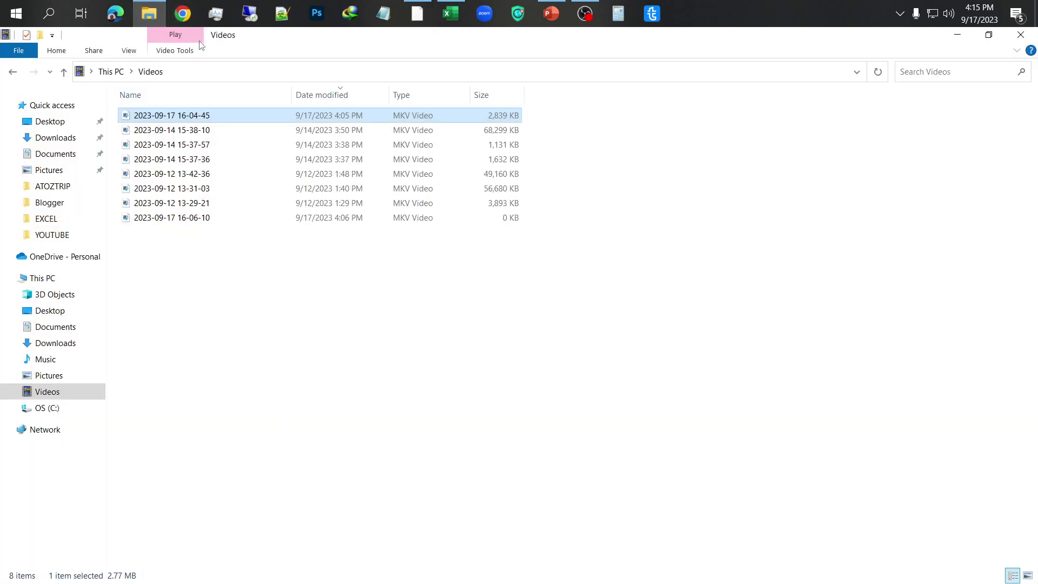
left_click(46, 430)
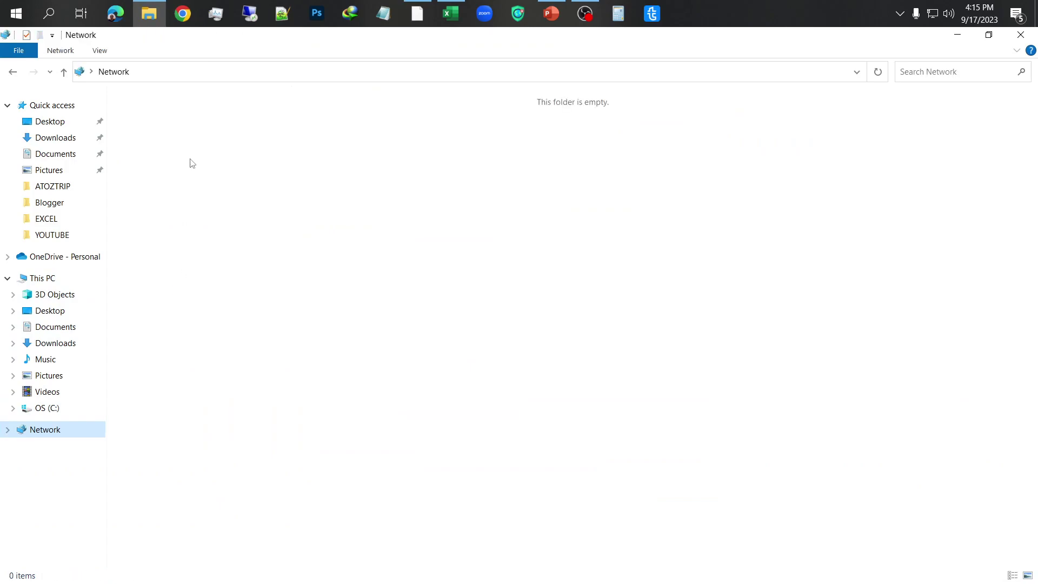
double_click(173, 122)
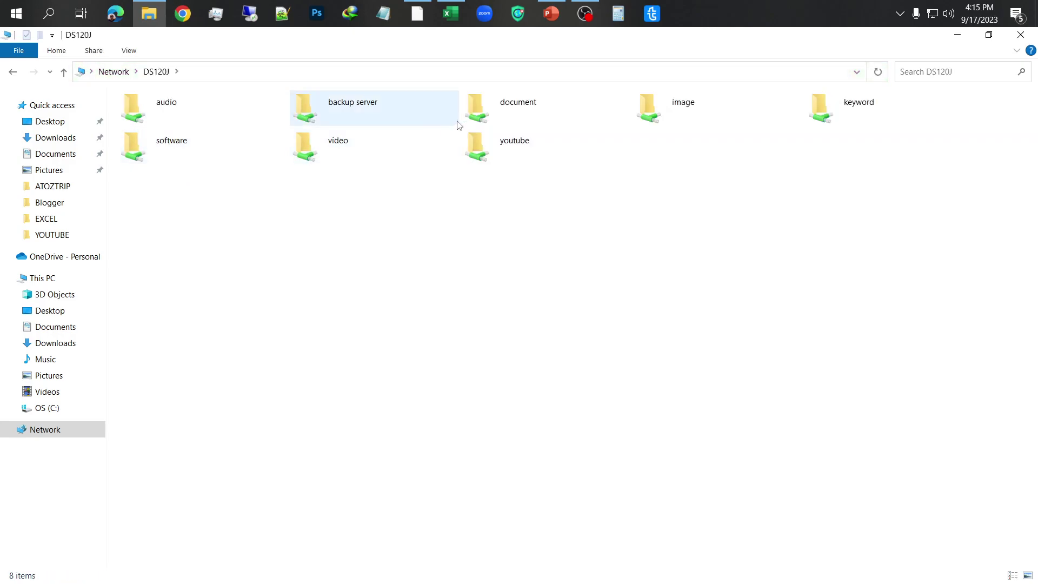
double_click(525, 116)
double_click(165, 131)
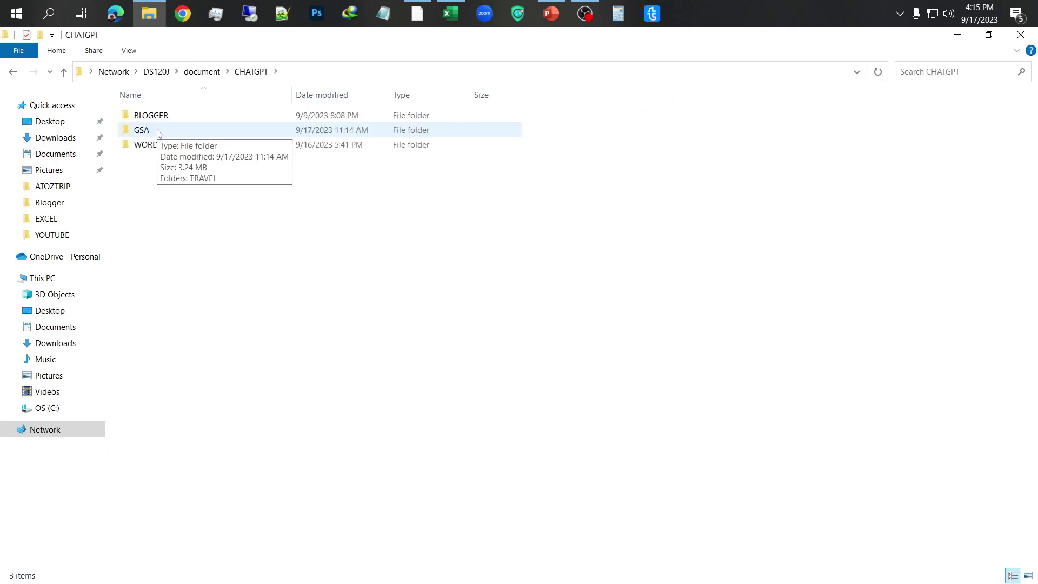
double_click(159, 132)
double_click(162, 116)
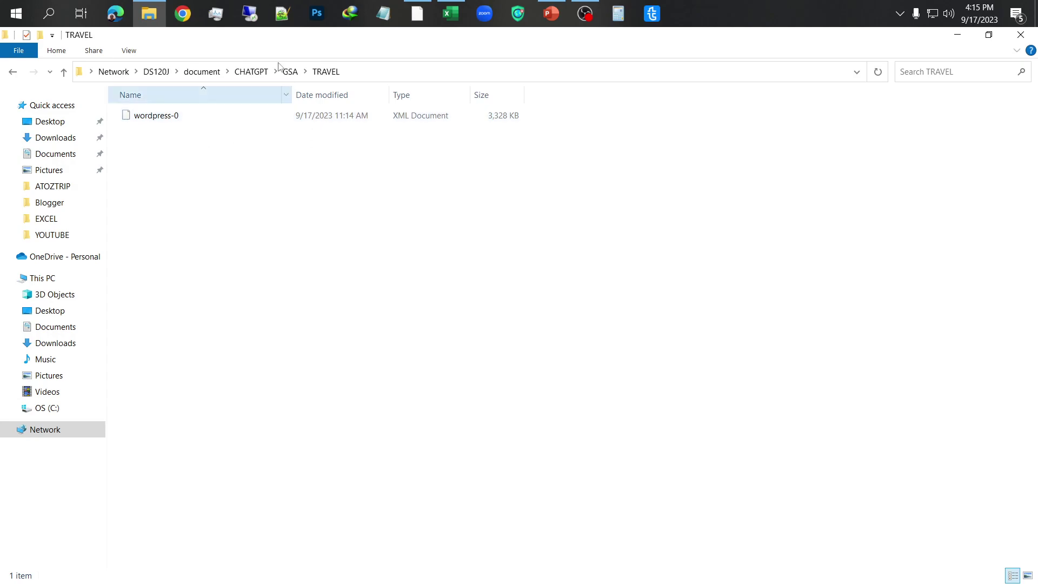
Step: Connect to WIN-SERVER64GB through Remote Desktop, and collapse and select the 00 WORLD - WORDPRESS group in GSA Search Engine Ranker
left_click(250, 14)
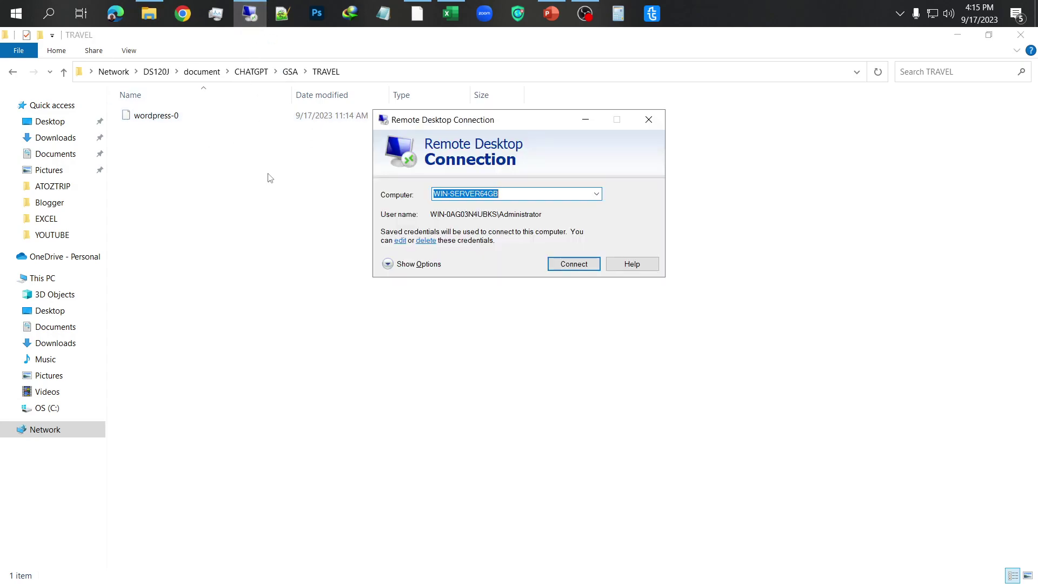
left_click(593, 264)
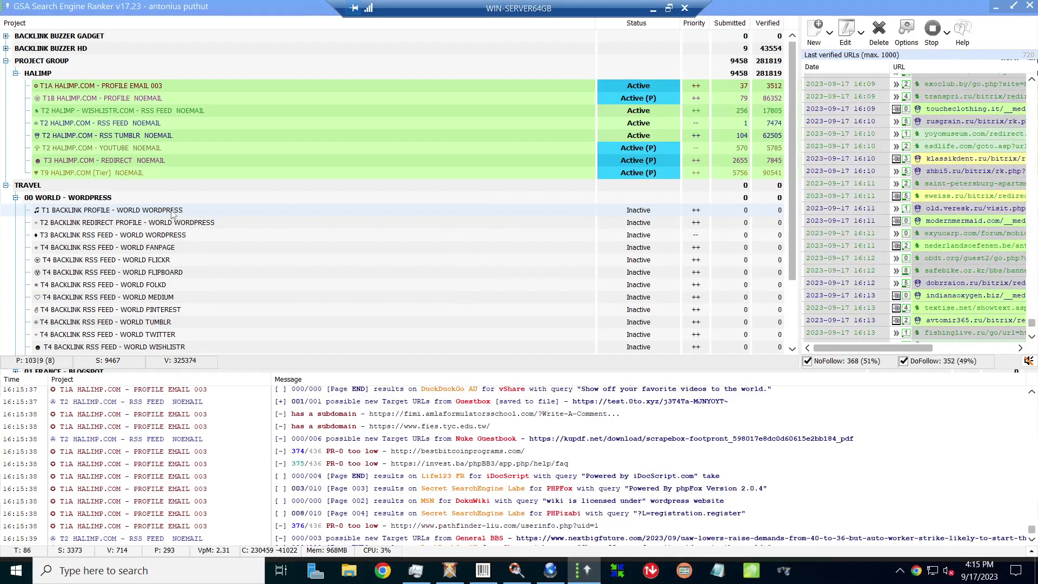
left_click(16, 198)
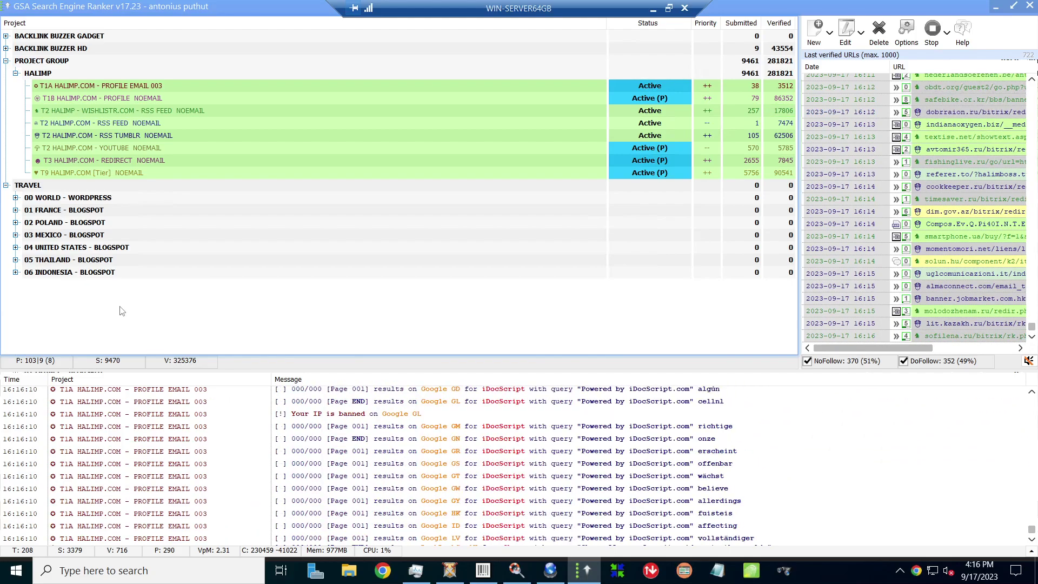
left_click(102, 199)
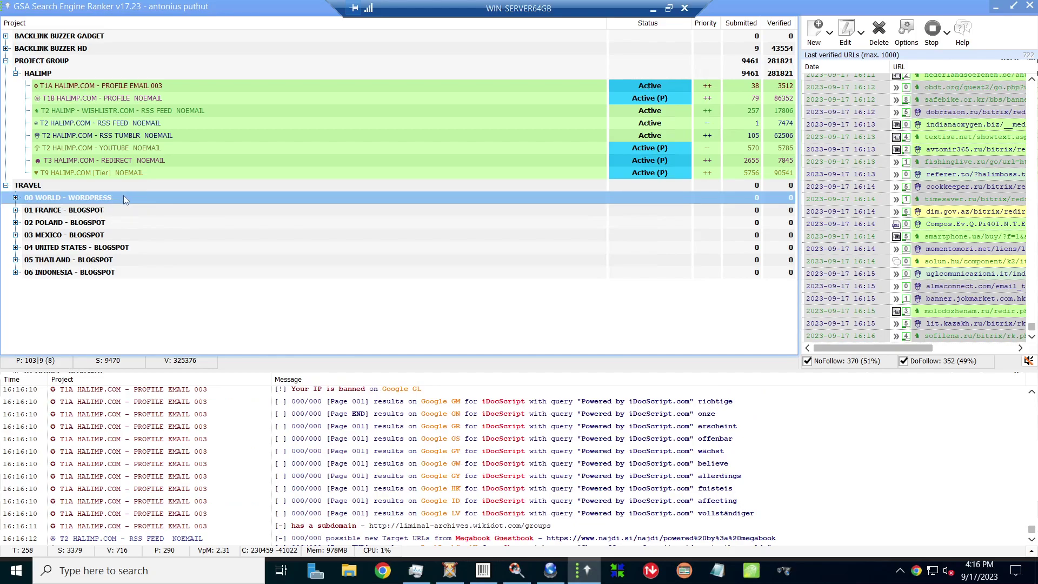
Step: Expand 00 WORLD - WORDPRESS and open the Article Manager of the T1 BACKLINK PROFILE - WORLD WORDPRESS project
left_click(16, 198)
left_click(158, 203)
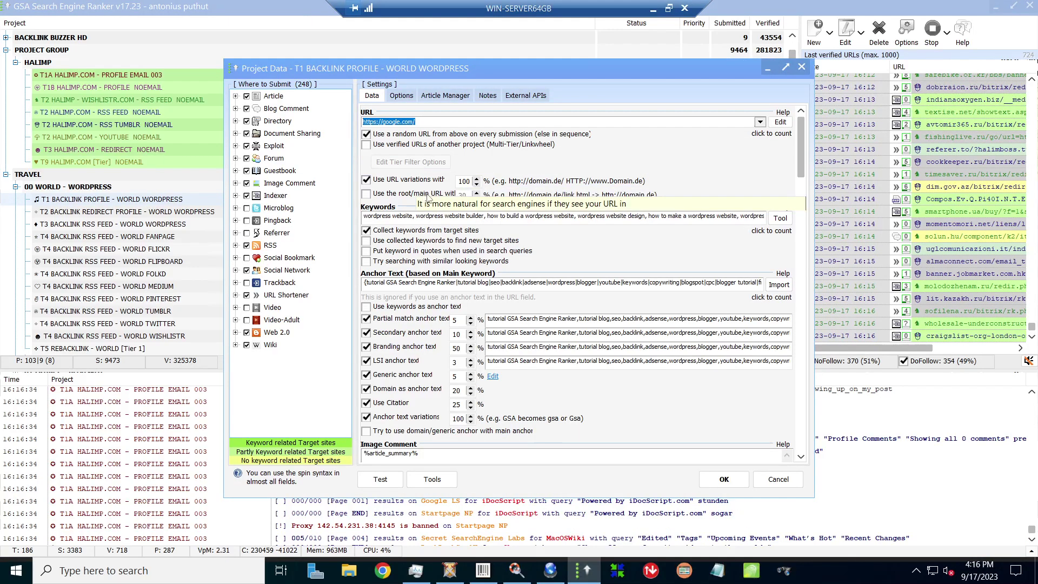
left_click(455, 95)
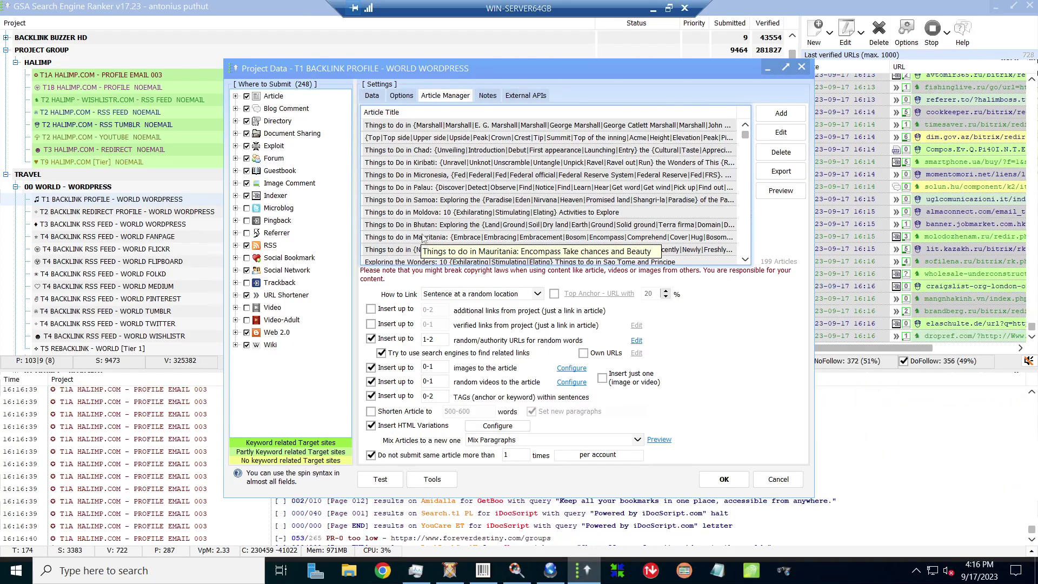
Step: View where WordPress XML articles are imported into the project, and dismiss the file selection without importing
left_click(789, 121)
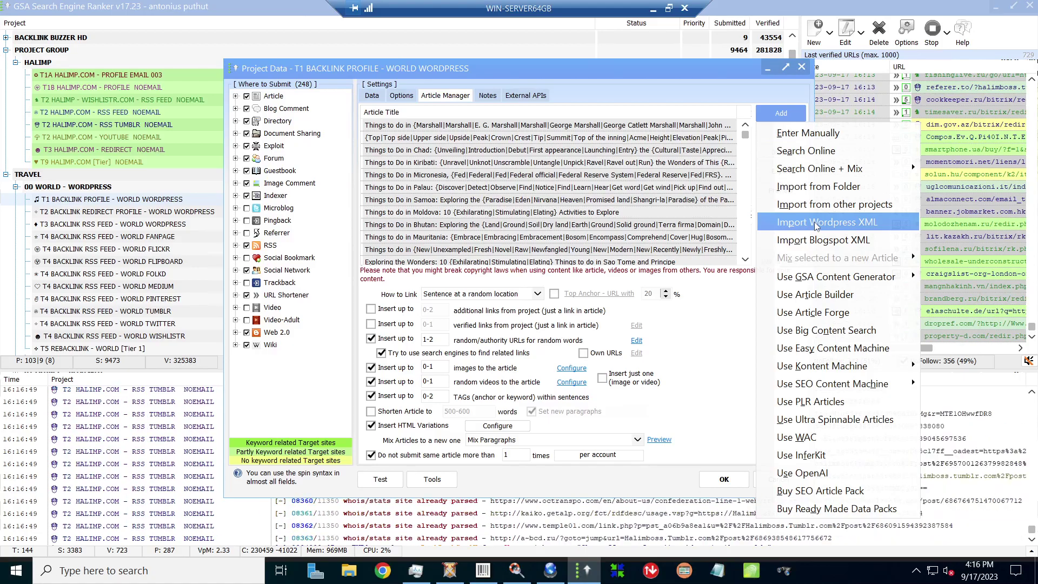
left_click(817, 222)
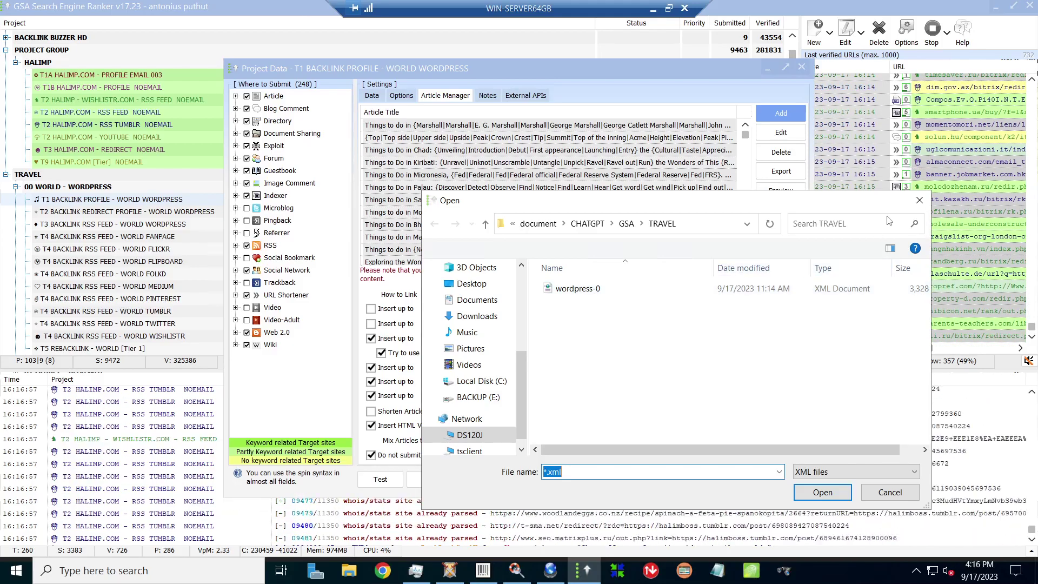
left_click(920, 202)
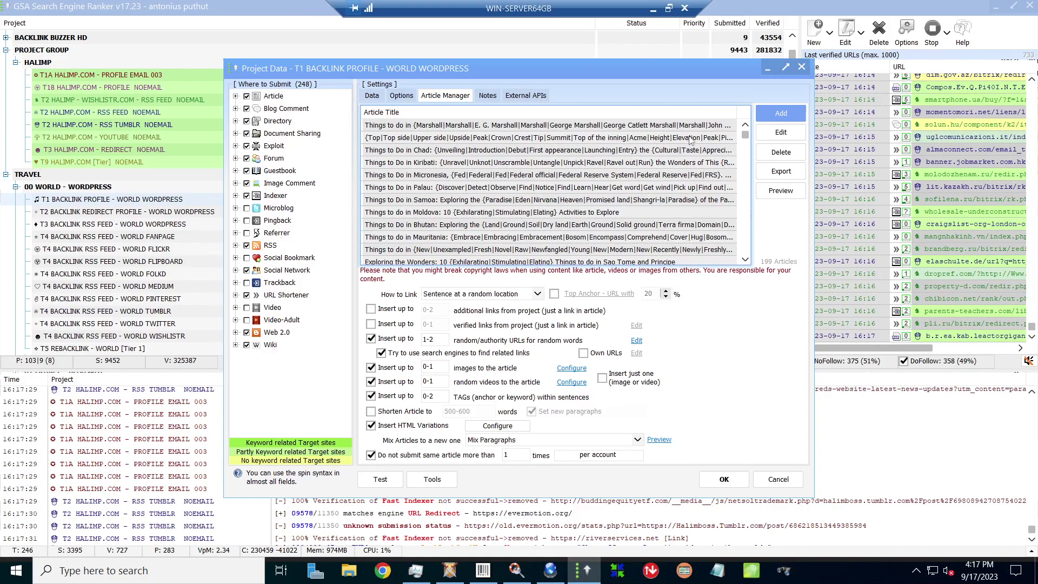
Step: Examine the spun body text of the "Things to do in Bhutan" article, and close it without saving
left_click(543, 227)
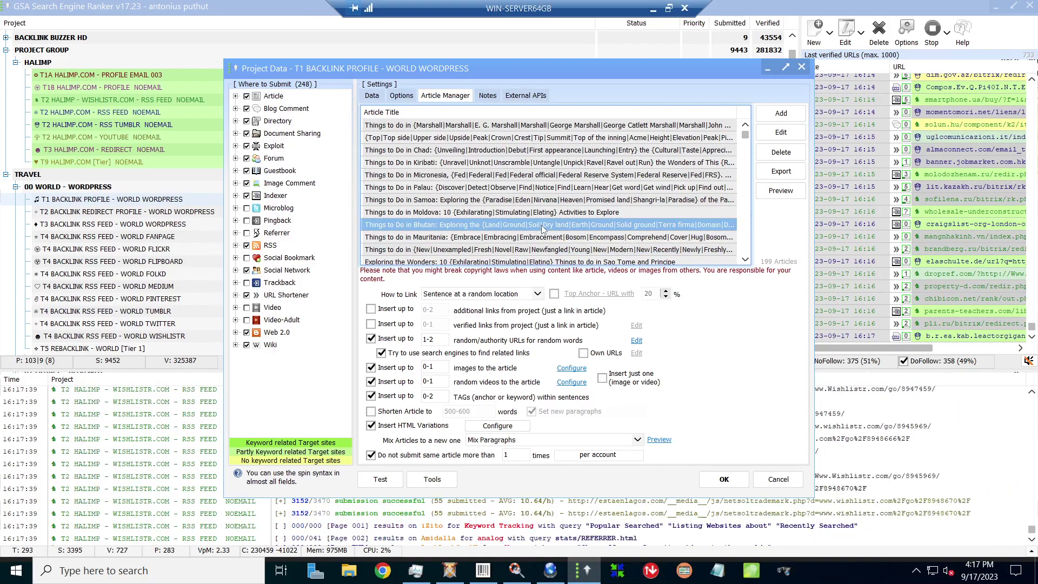
double_click(541, 228)
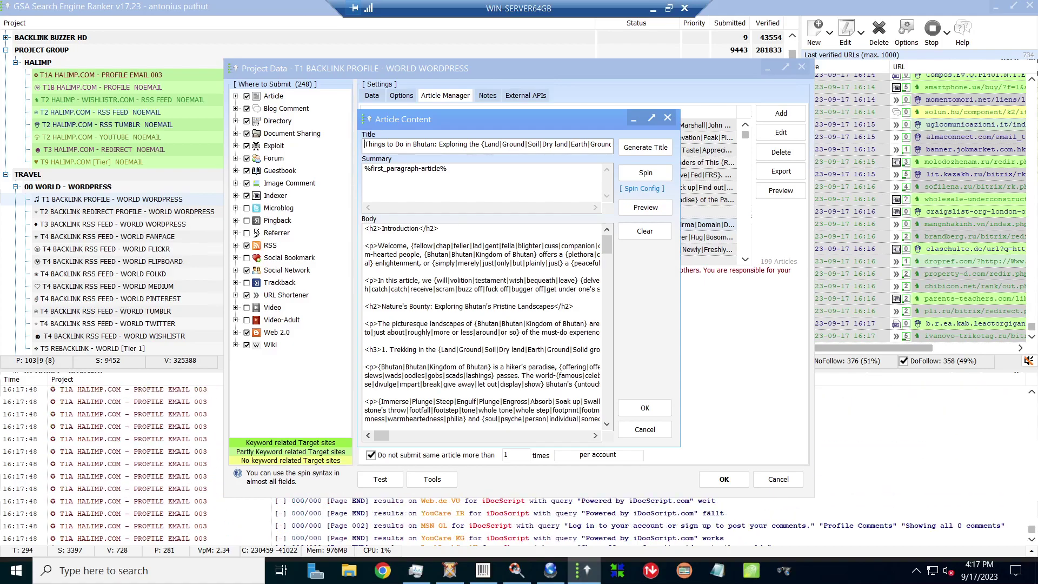
scroll(481, 324, "down", 8)
scroll(481, 325, "down", 4)
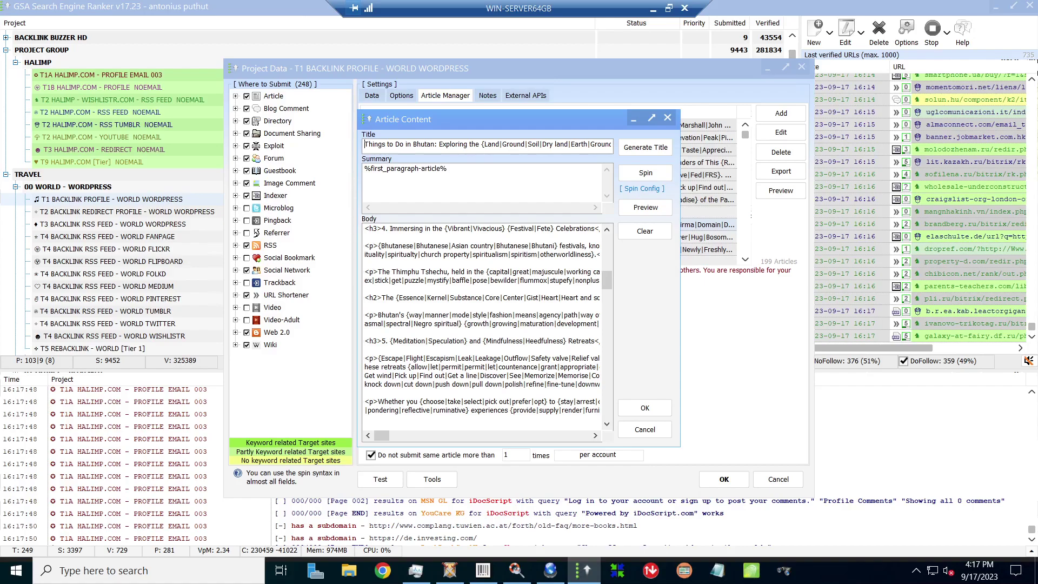
scroll(481, 324, "down", 3)
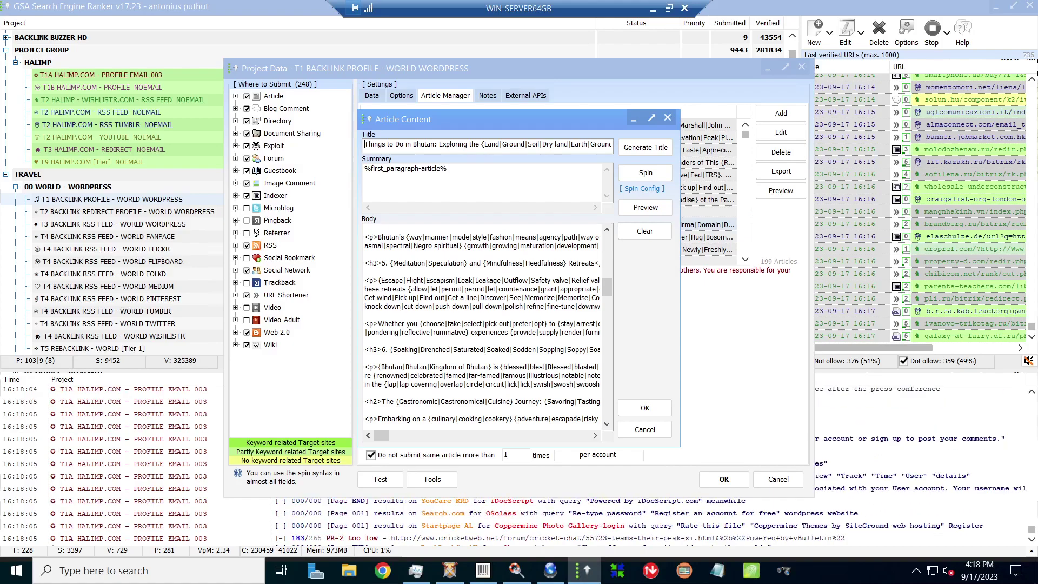
left_click(652, 431)
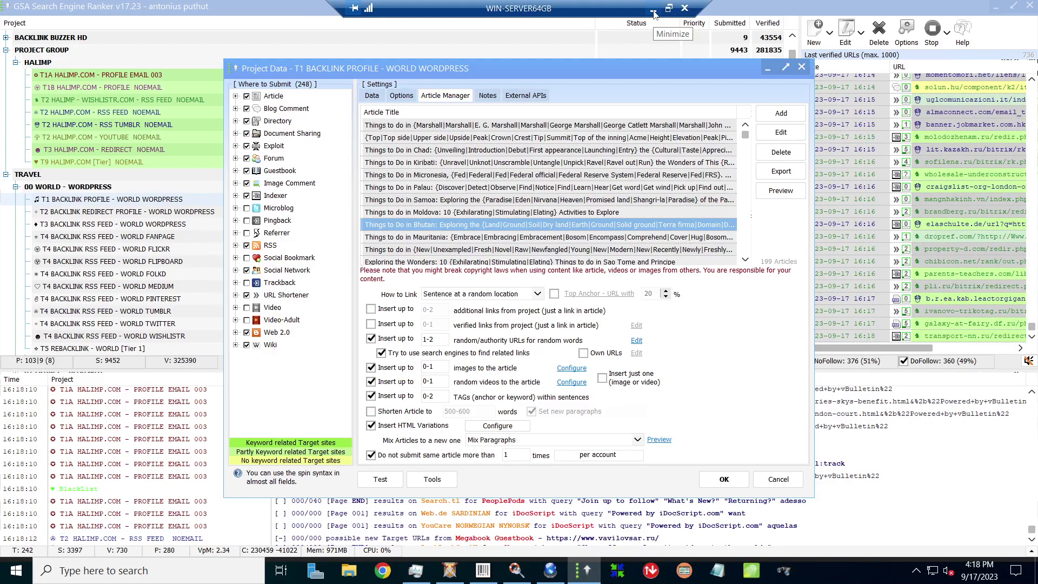
Step: Minimize the remote session, switch to Raita and dismiss the WordPress export dialog without submitting it
left_click(654, 11)
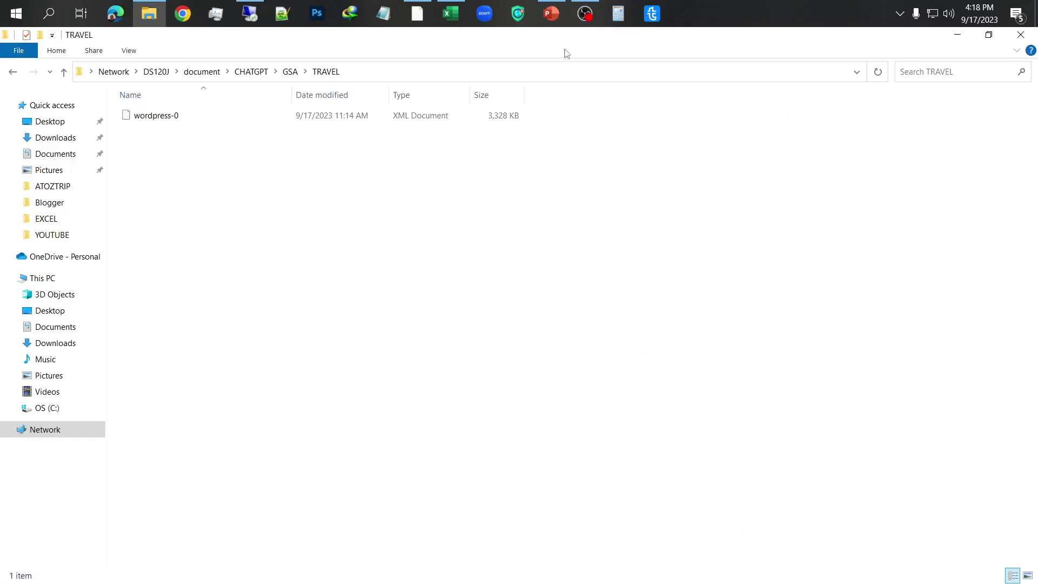
left_click(417, 14)
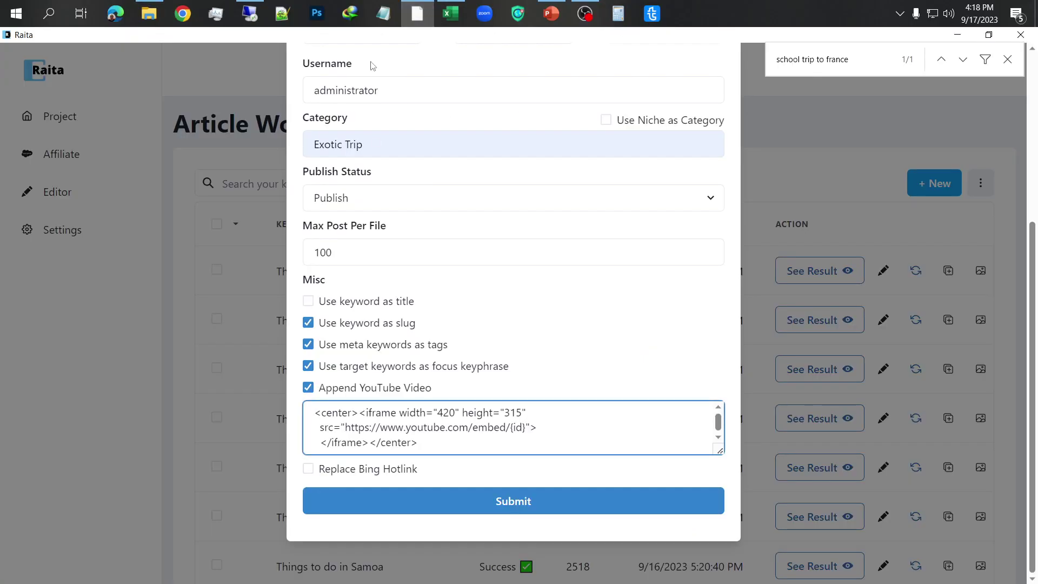
left_click(54, 324)
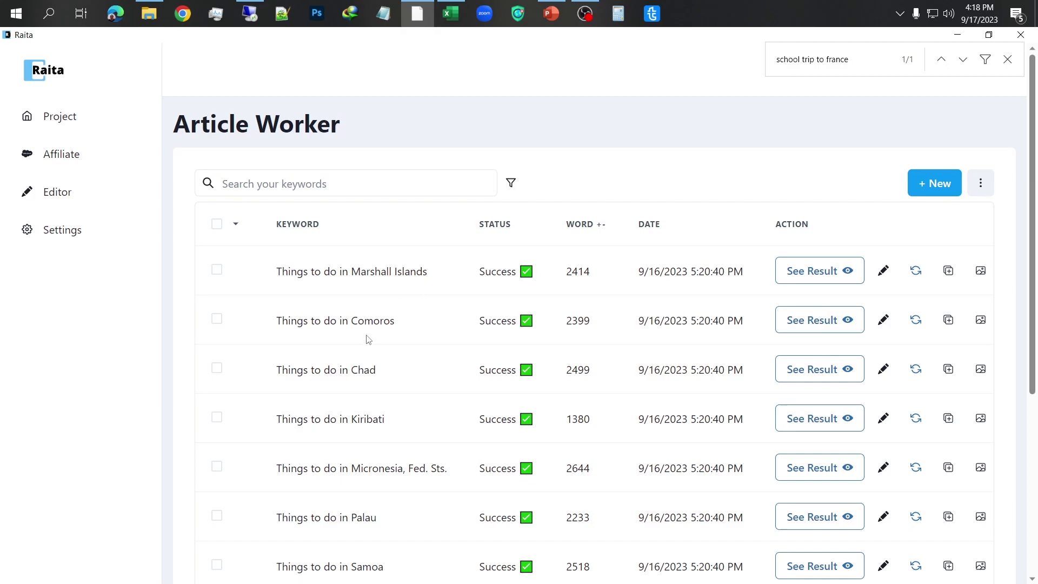
Step: Return to the project list and open the POLAND RELIGIOUS SITES project
scroll(366, 349, "down", 5)
scroll(367, 355, "up", 5)
left_click(71, 136)
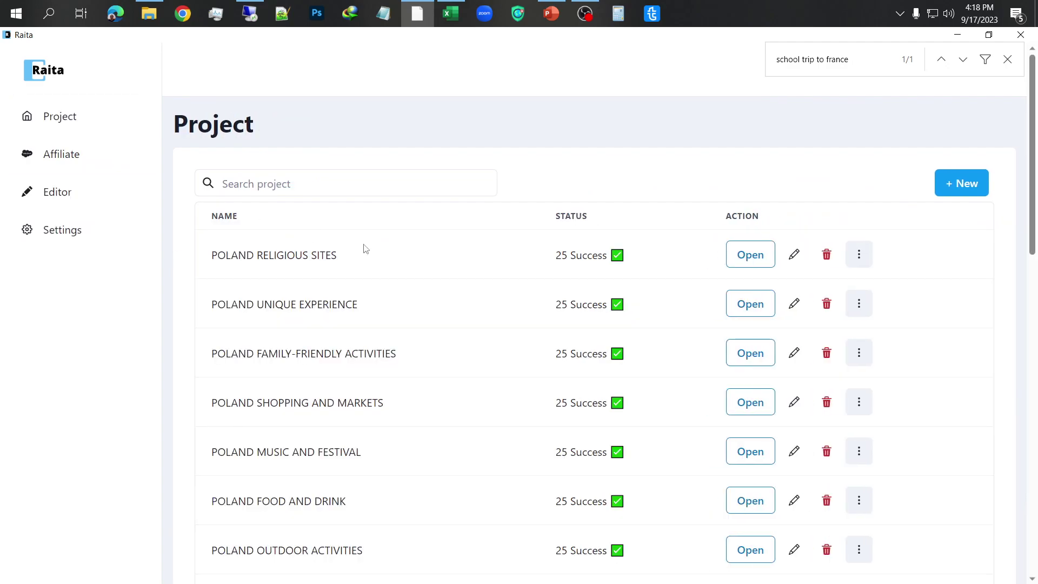
scroll(417, 285, "down", 15)
scroll(417, 289, "up", 15)
left_click(752, 263)
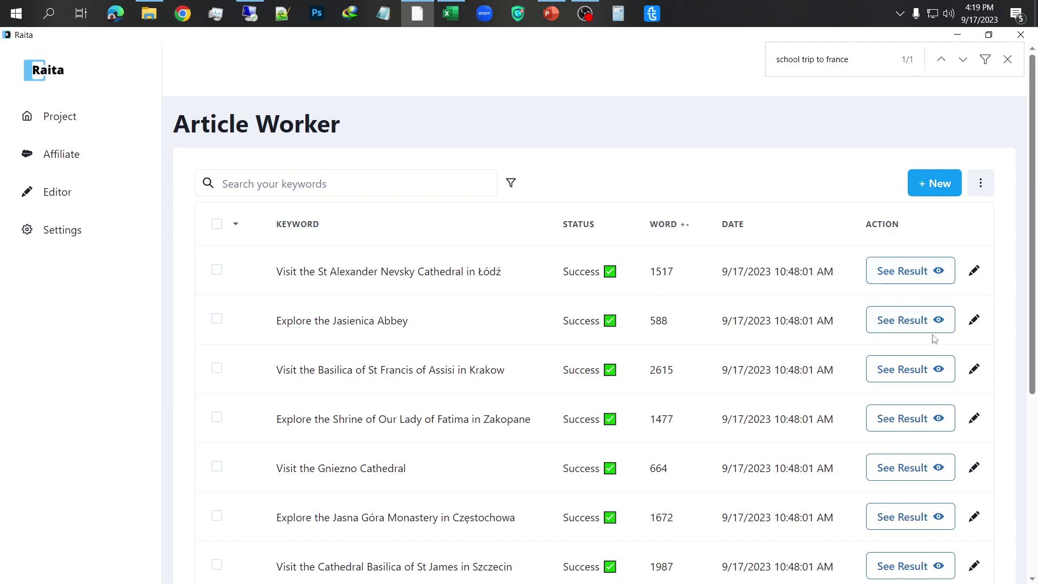
Step: Examine the generated result for "Explore the Jasienica Abbey" down to its FAQ and conclusion, checking for missing section content, and close it
left_click(920, 325)
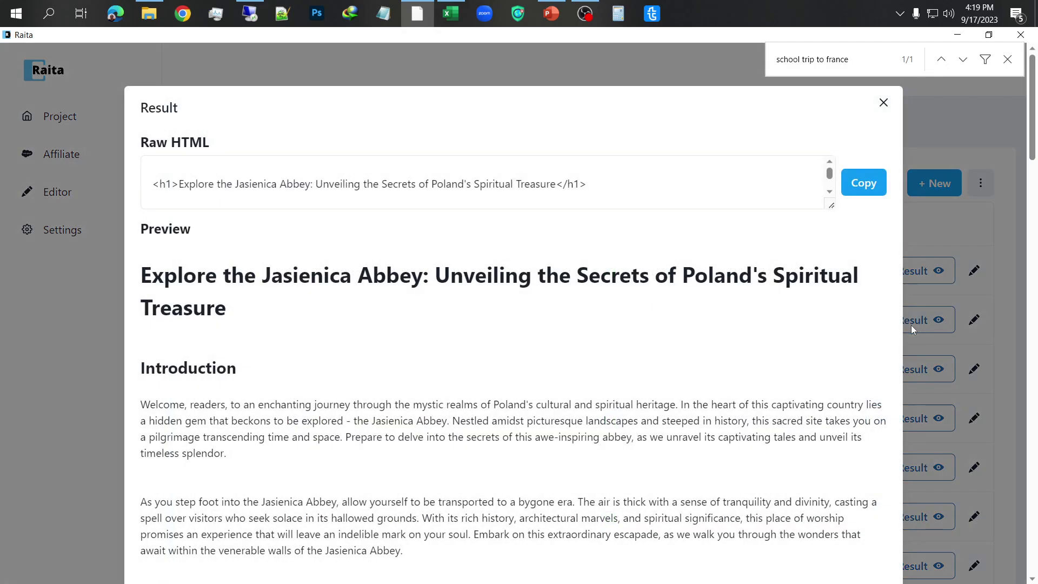
scroll(578, 368, "down", 7)
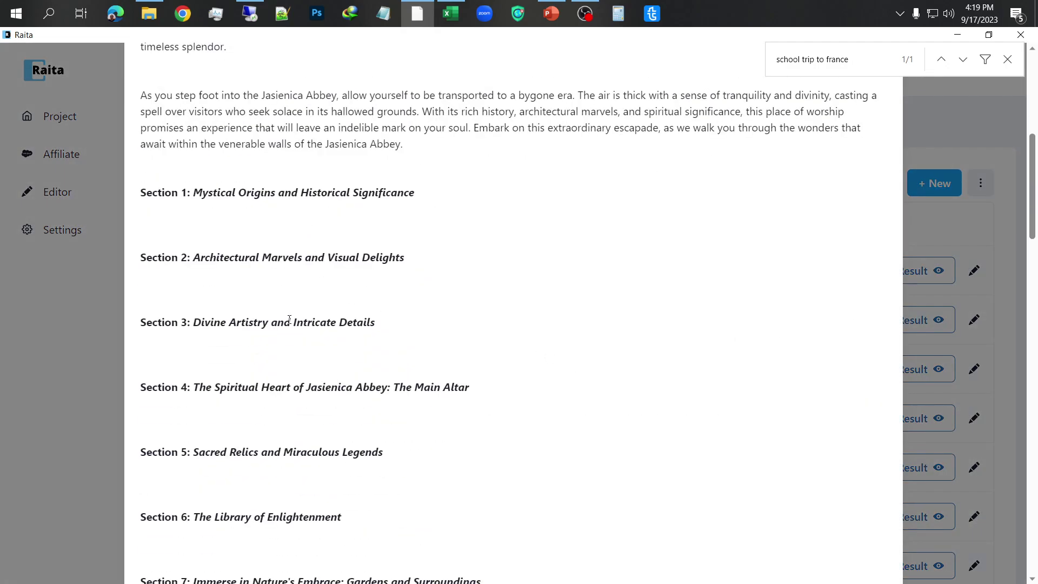
scroll(291, 454, "down", 12)
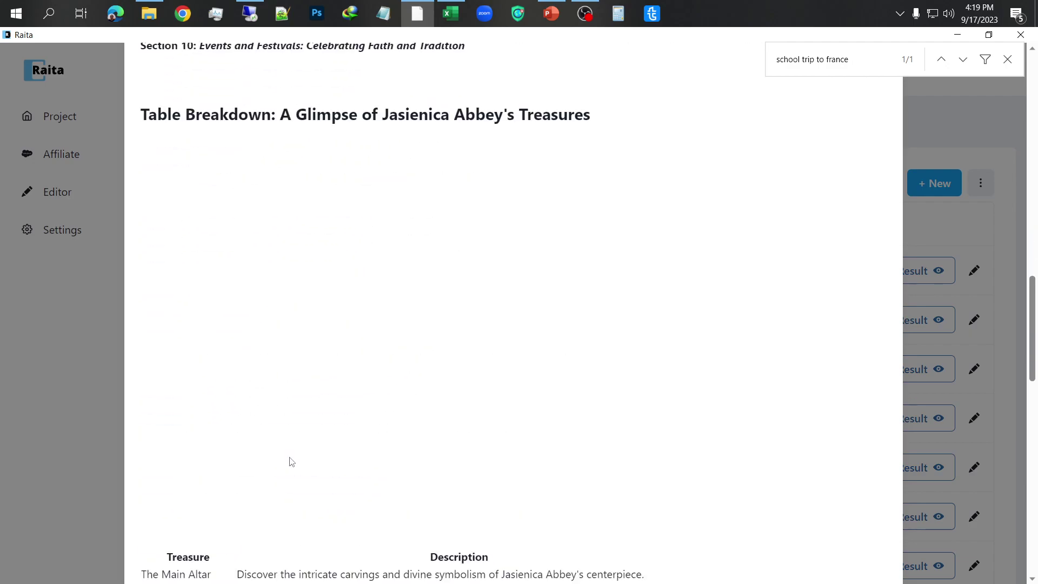
scroll(291, 462, "down", 9)
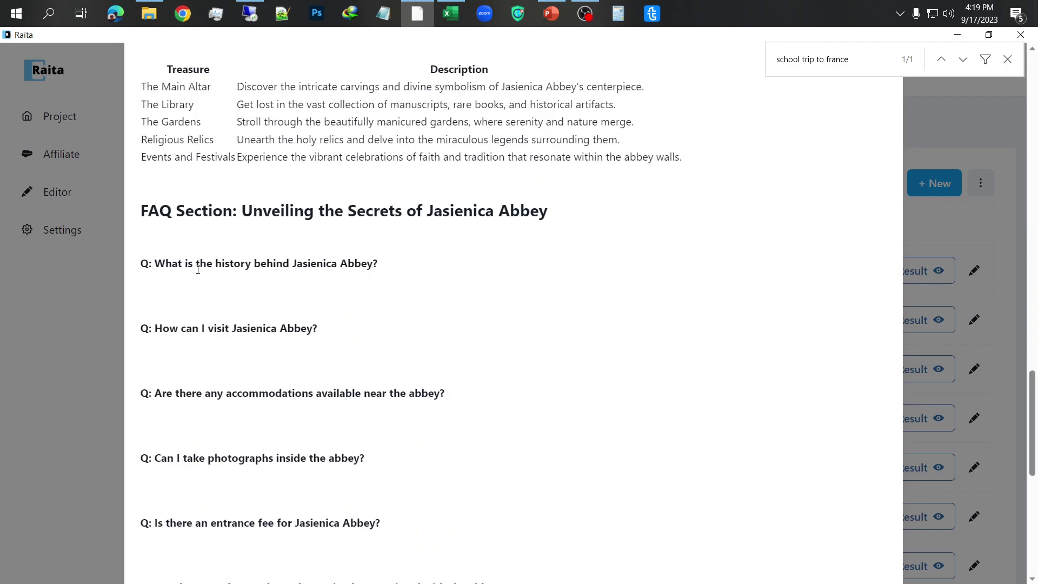
scroll(199, 303, "down", 9)
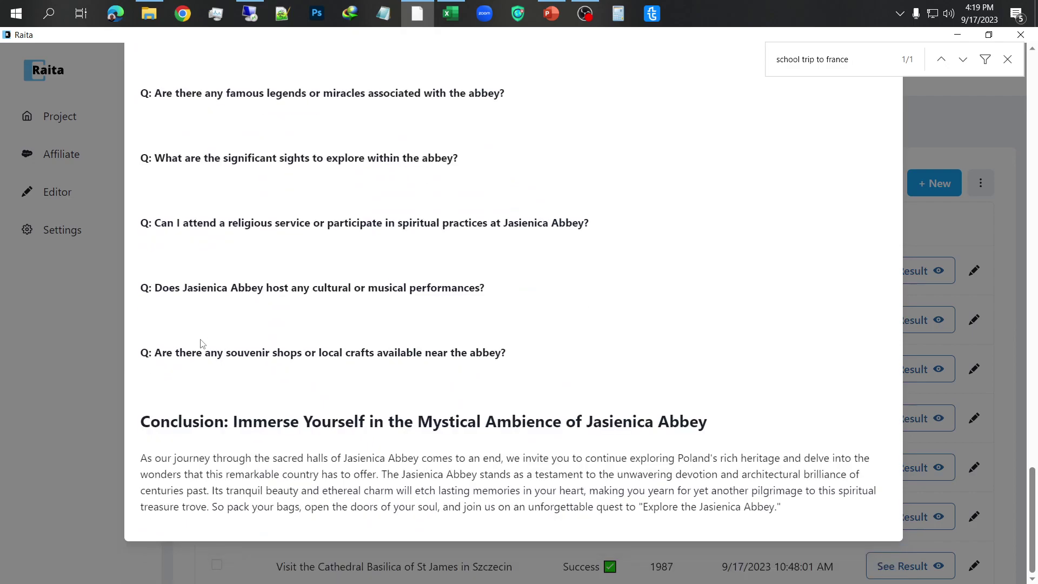
scroll(200, 341, "up", 7)
scroll(203, 344, "up", 2)
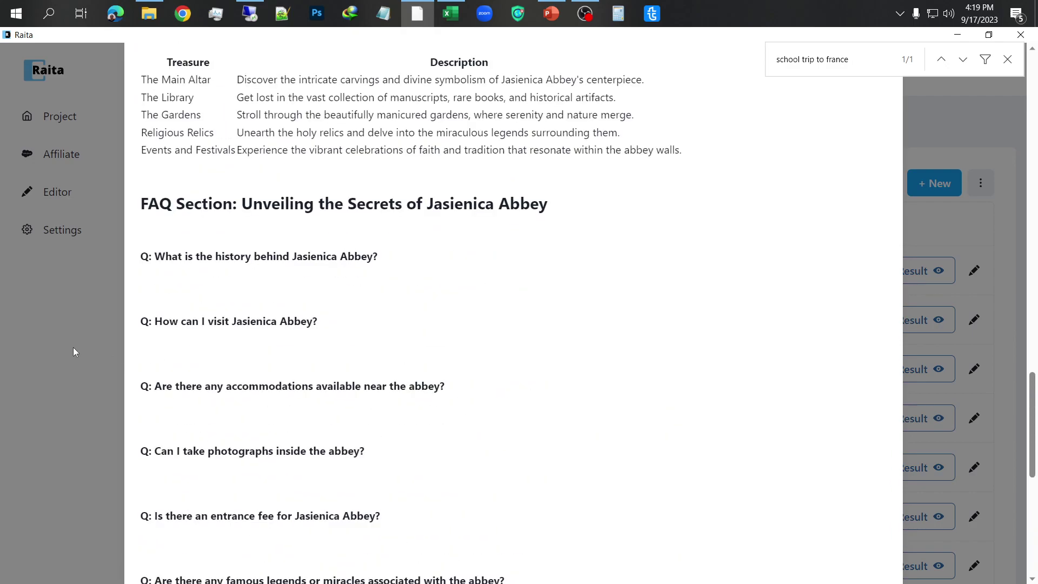
left_click(75, 352)
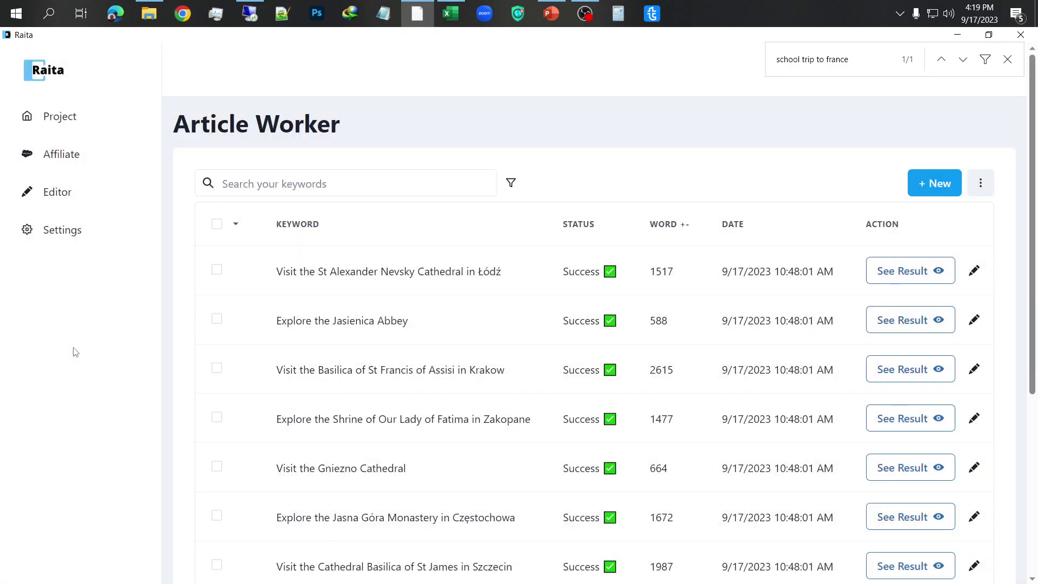
Step: Filter the article list to a maximum of 1500 words
left_click(512, 184)
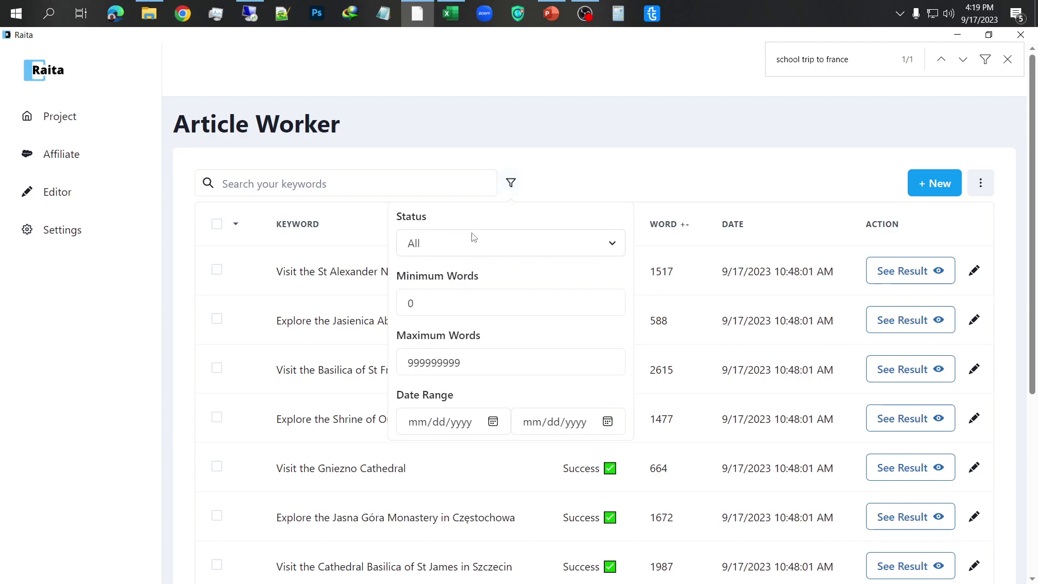
left_click(471, 363)
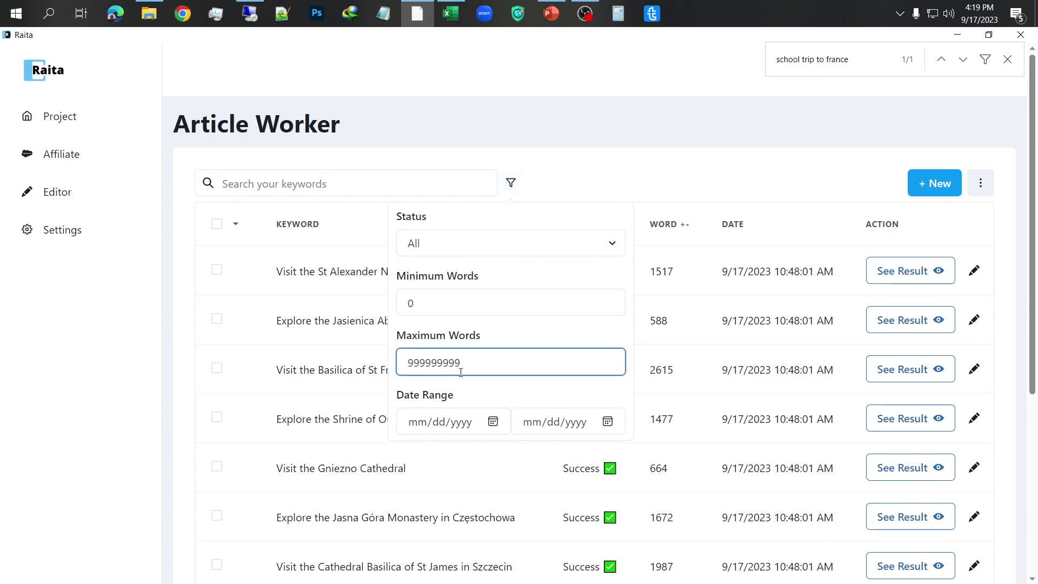
left_click_drag(463, 363, 405, 363)
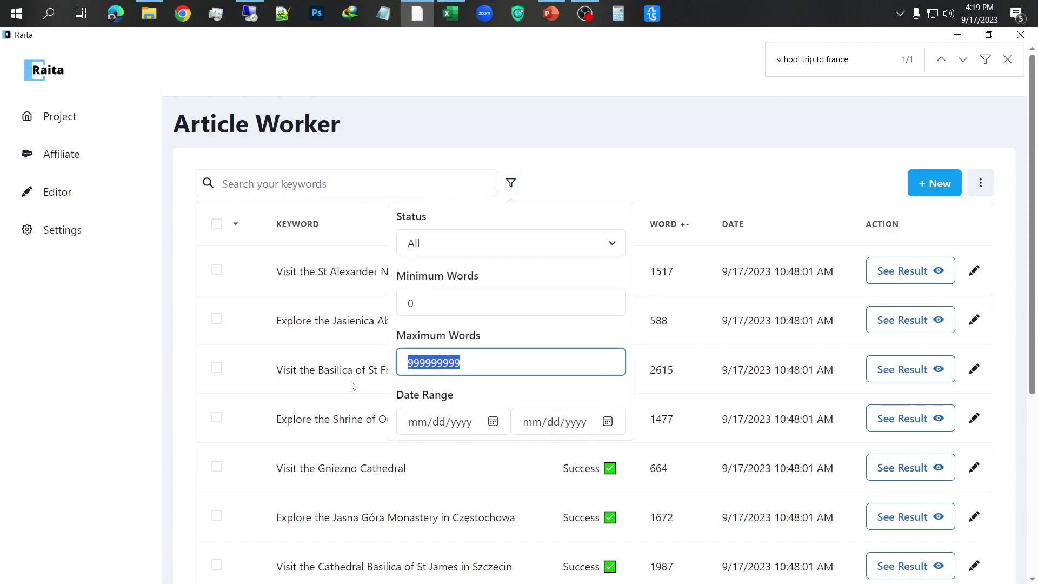
type("1500")
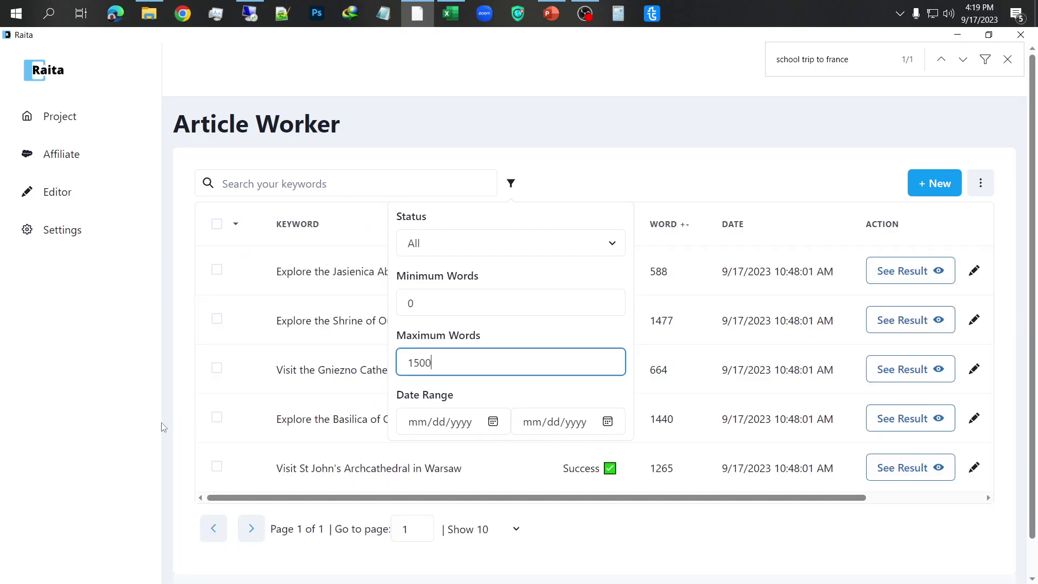
left_click(106, 414)
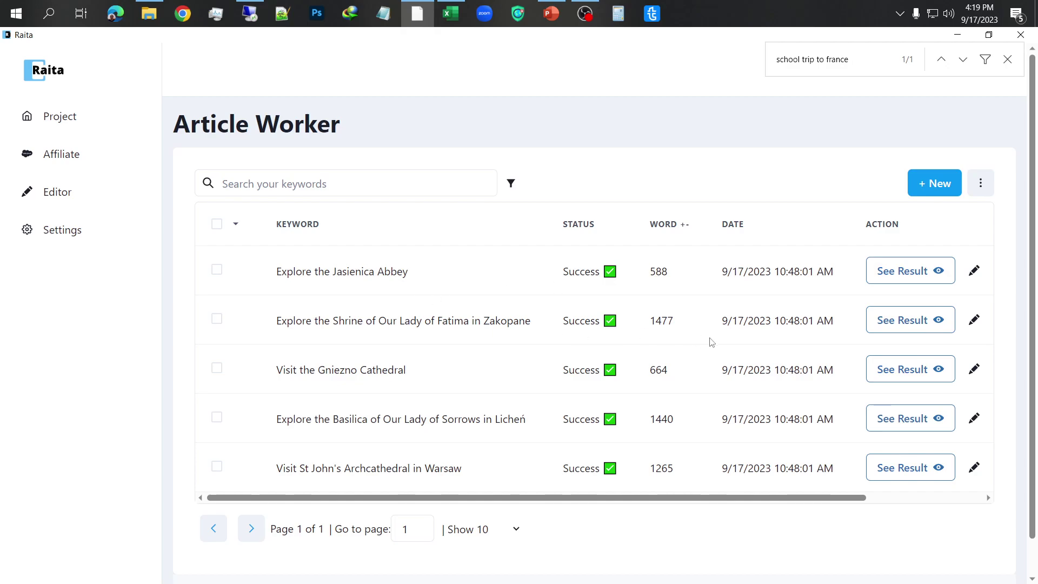
Step: Examine the generated result for "Explore the Shrine of Our Lady of Fatima in Zakopane", checking whether its sections and FAQ are complete, and close it
left_click(896, 327)
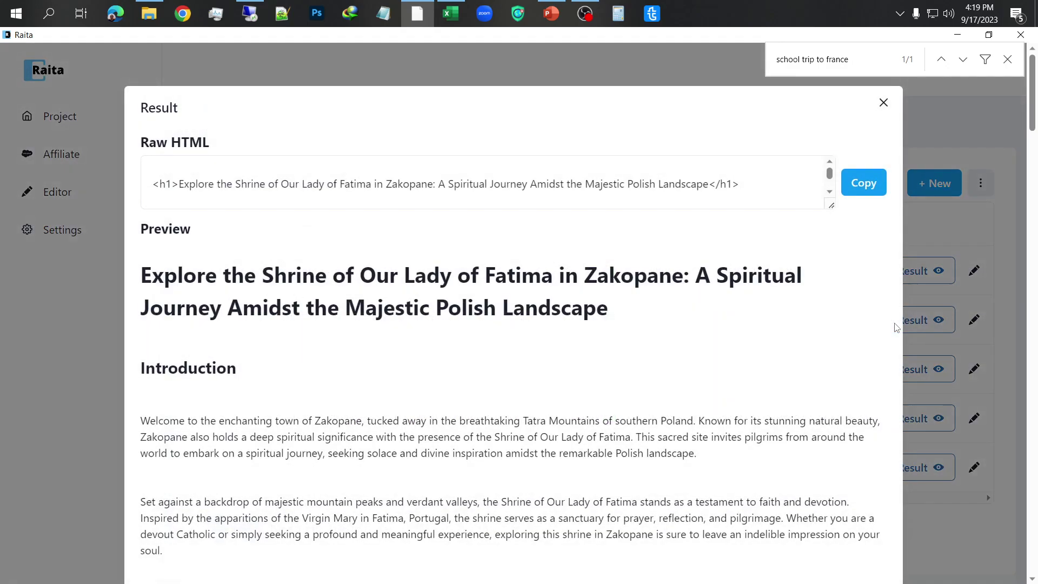
scroll(727, 372, "down", 10)
scroll(726, 373, "down", 15)
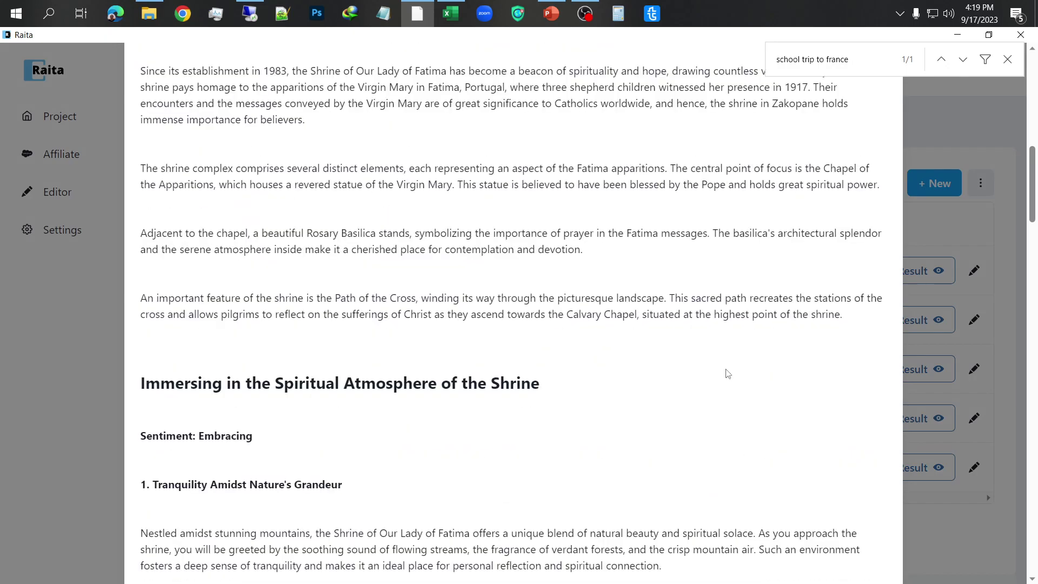
scroll(727, 374, "down", 15)
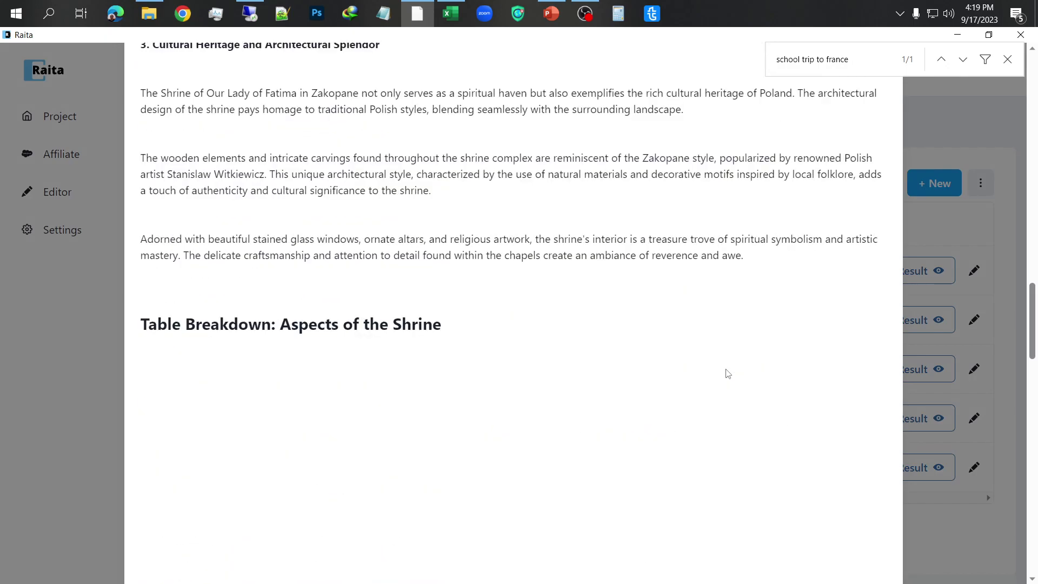
scroll(727, 374, "down", 15)
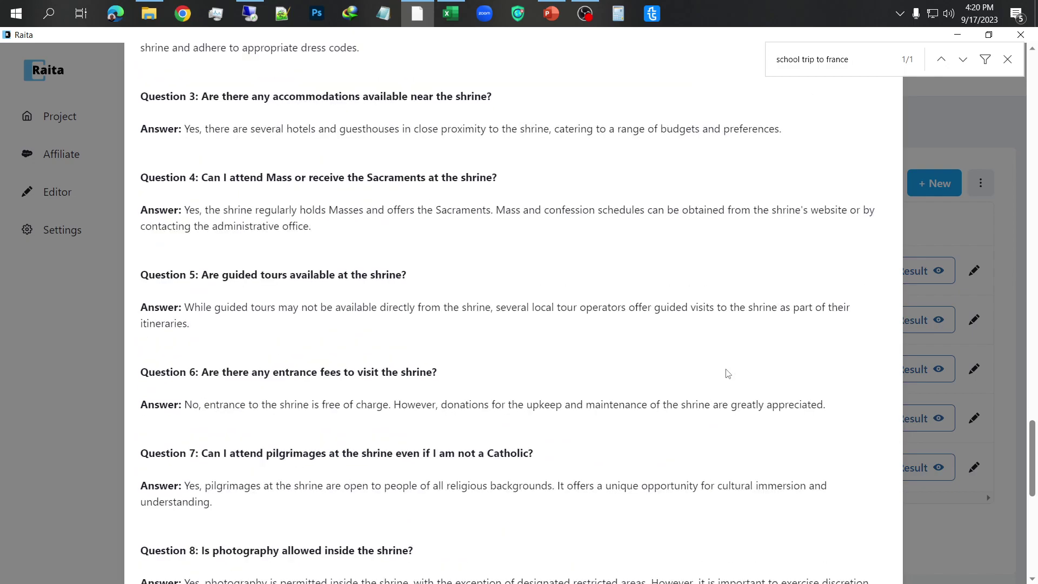
scroll(727, 374, "up", 5)
scroll(728, 373, "up", 4)
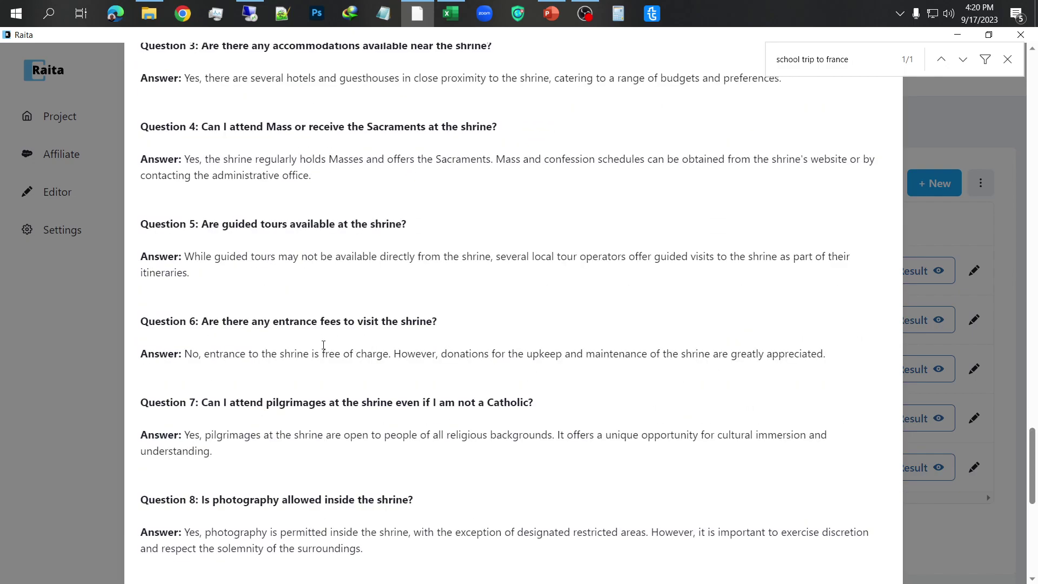
left_click(90, 307)
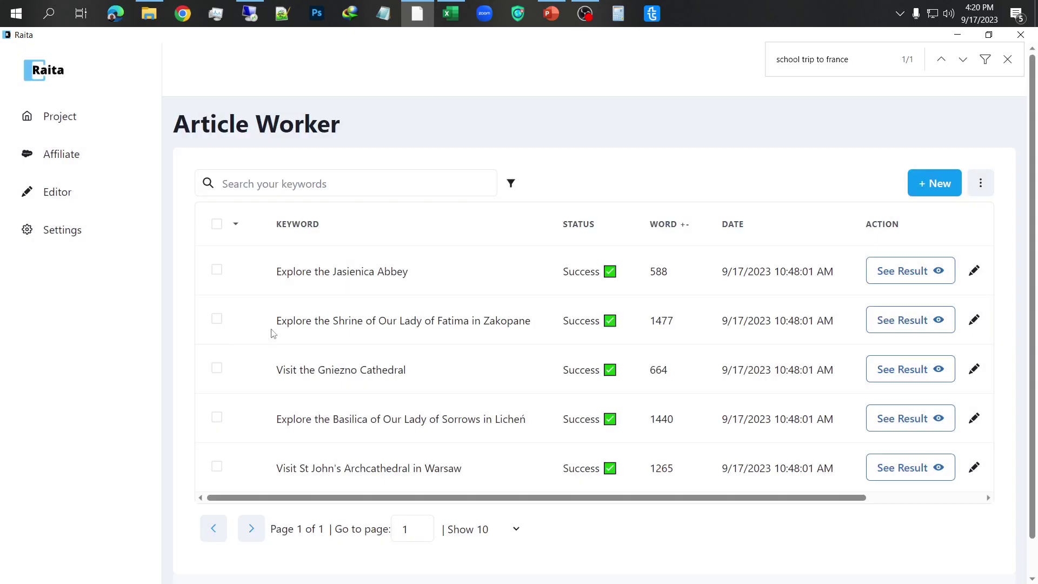
Step: Select all the filtered articles except "Explore the Shrine of Our Lady of Fatima in Zakopane"
left_click(217, 225)
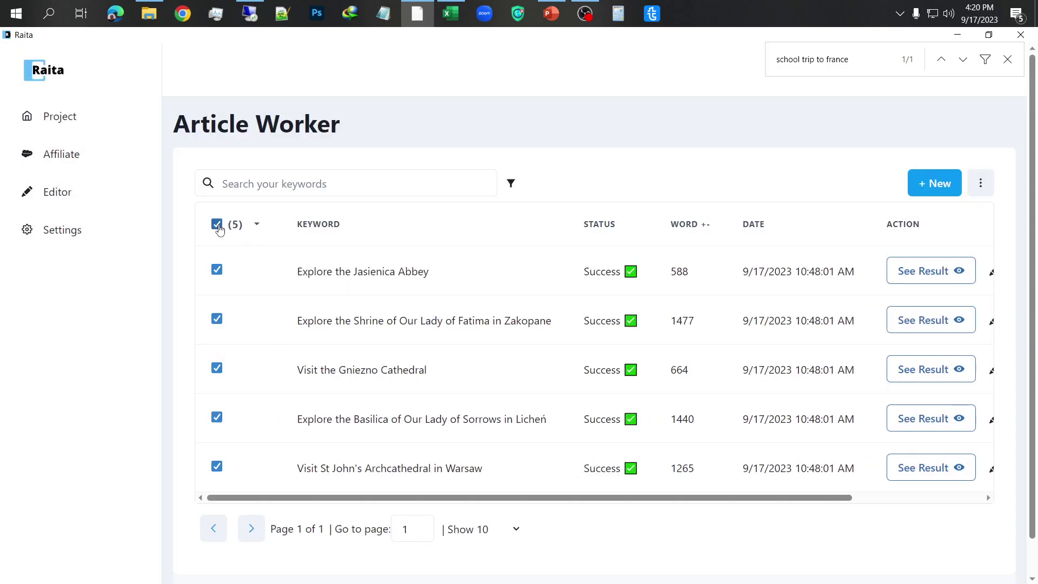
left_click(217, 322)
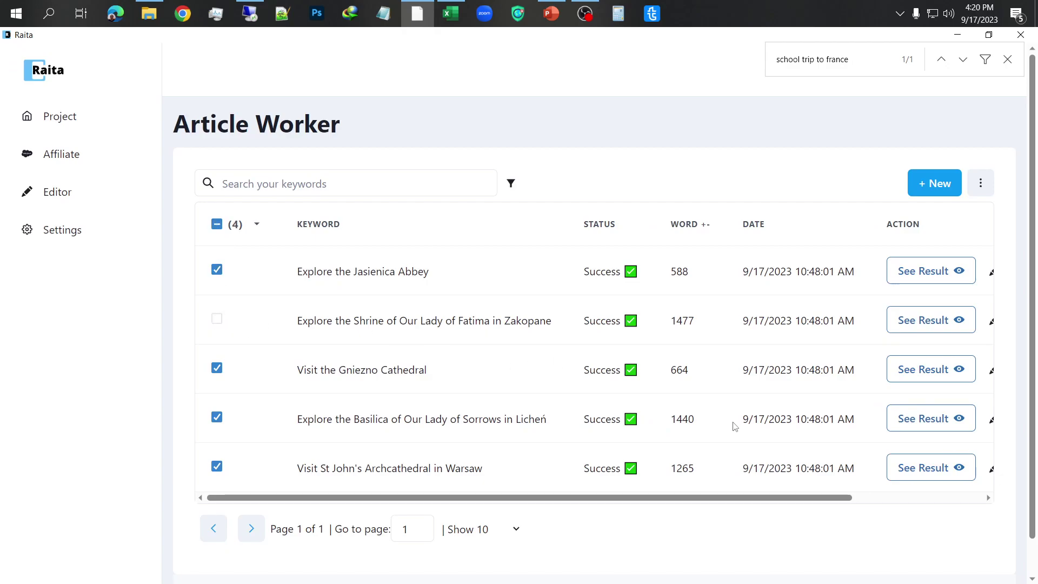
Step: Examine the generated result for "Explore the Basilica of Our Lady of Sorrows in Licheń" down to its conclusion, close it and deselect that article
left_click(918, 427)
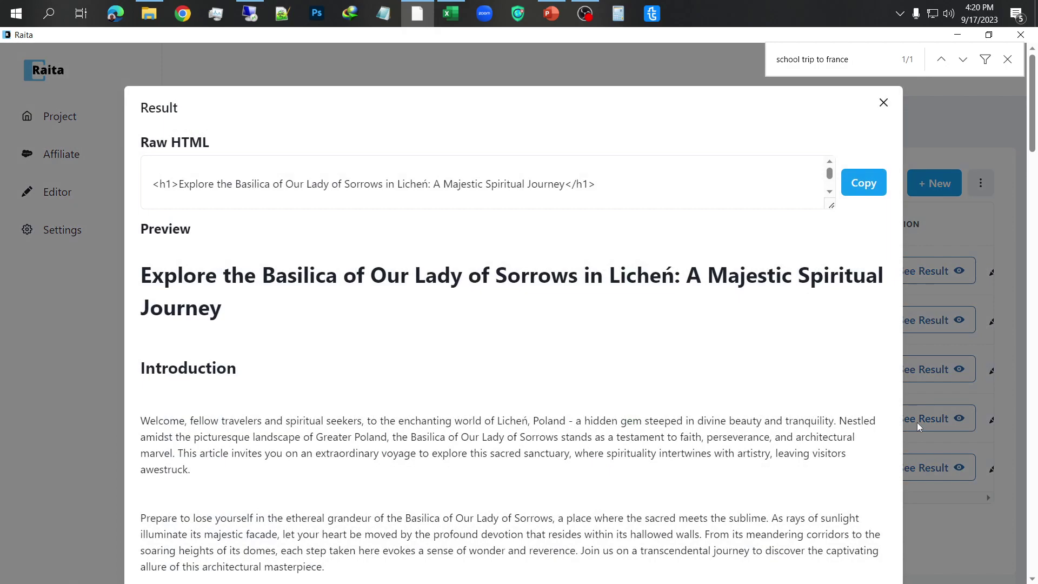
scroll(697, 397, "down", 9)
scroll(698, 397, "down", 20)
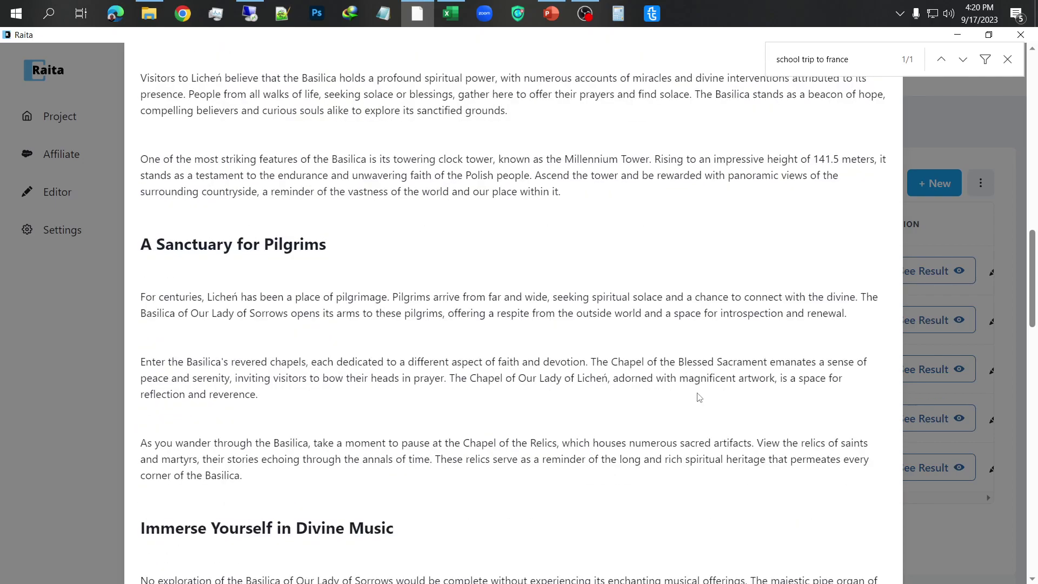
scroll(698, 397, "up", 3)
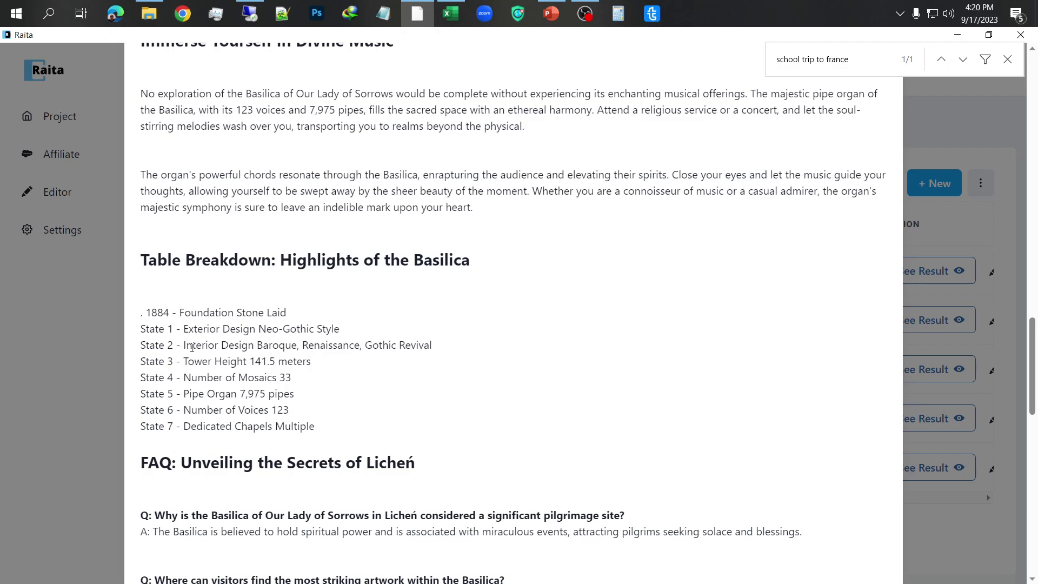
scroll(192, 347, "down", 2)
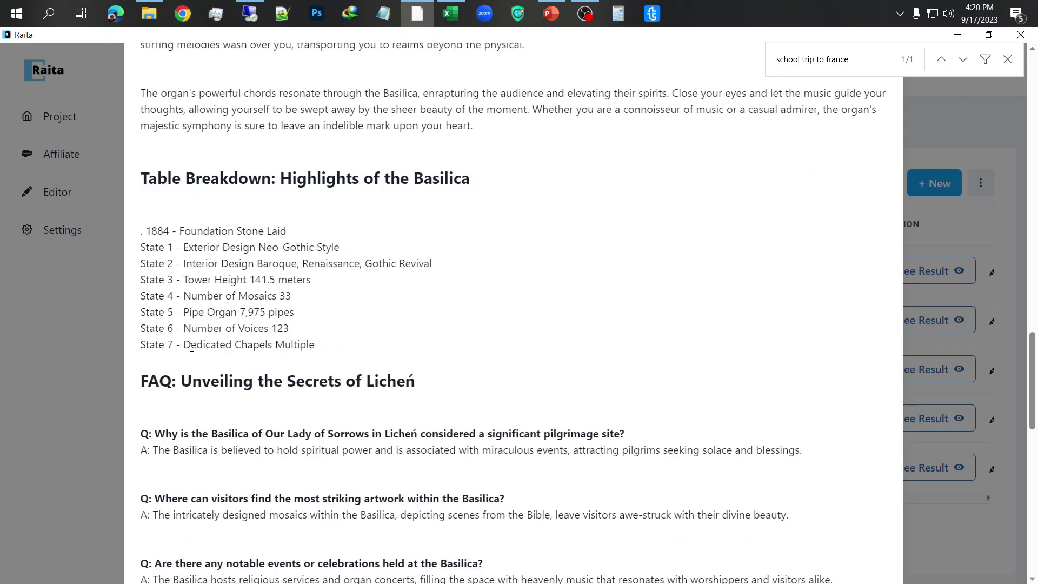
scroll(189, 343, "down", 15)
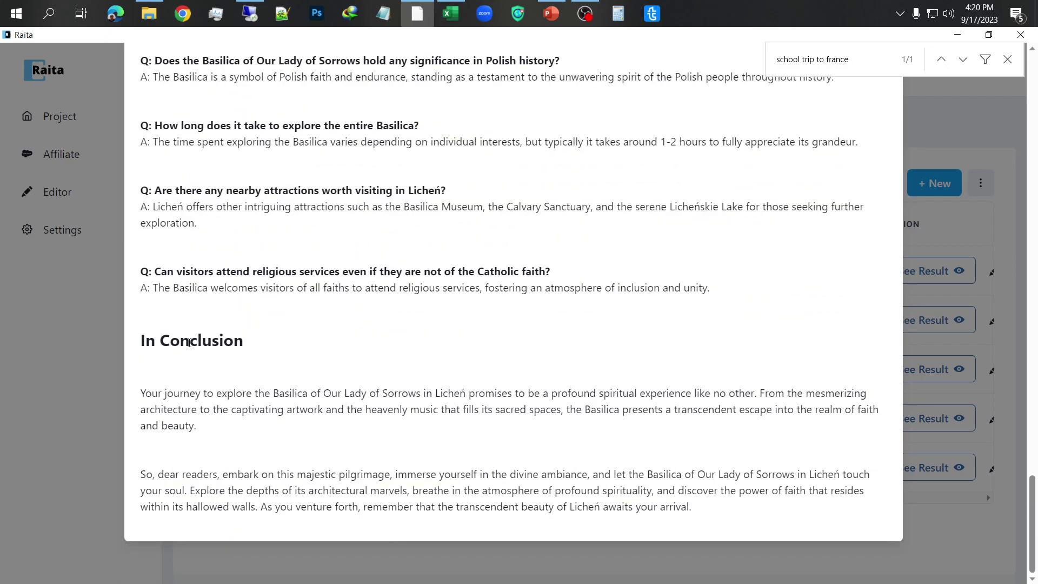
scroll(190, 343, "up", 20)
left_click(30, 290)
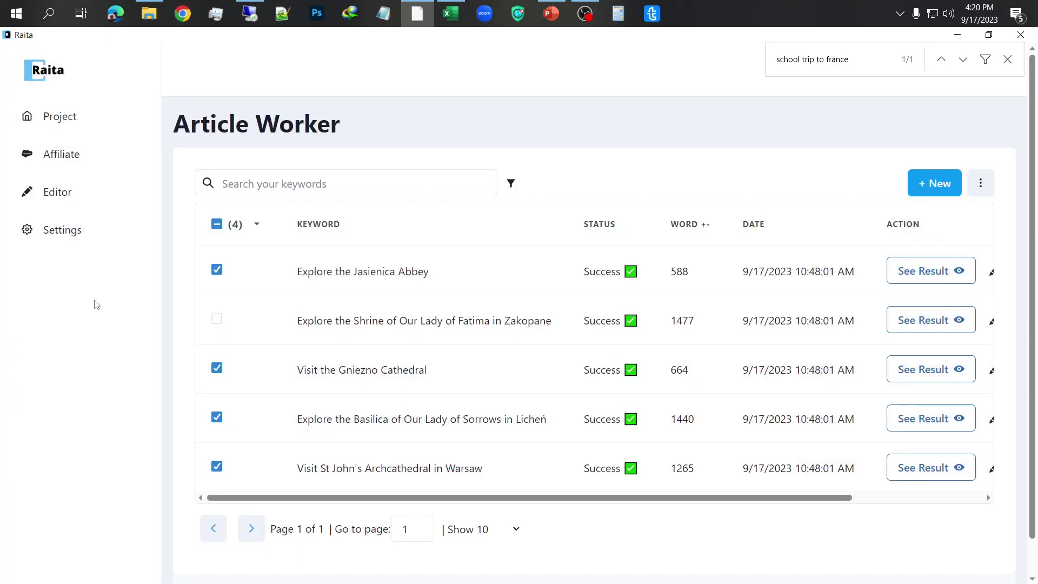
left_click(216, 417)
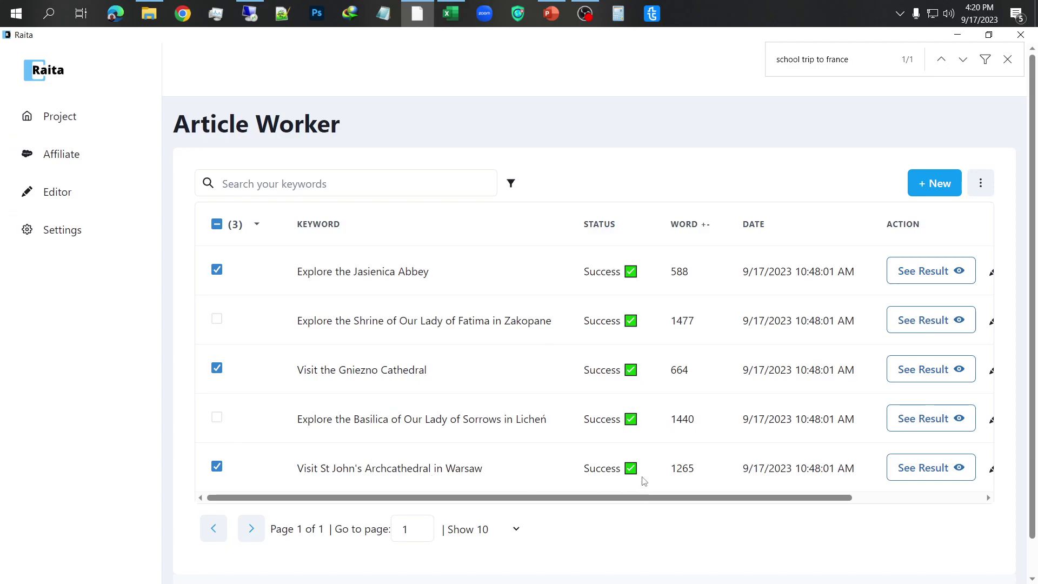
Step: Examine the generated result for "Visit St John's Archcathedral in Warsaw", checking its sections, table, FAQ and conclusion, and close it
left_click(922, 471)
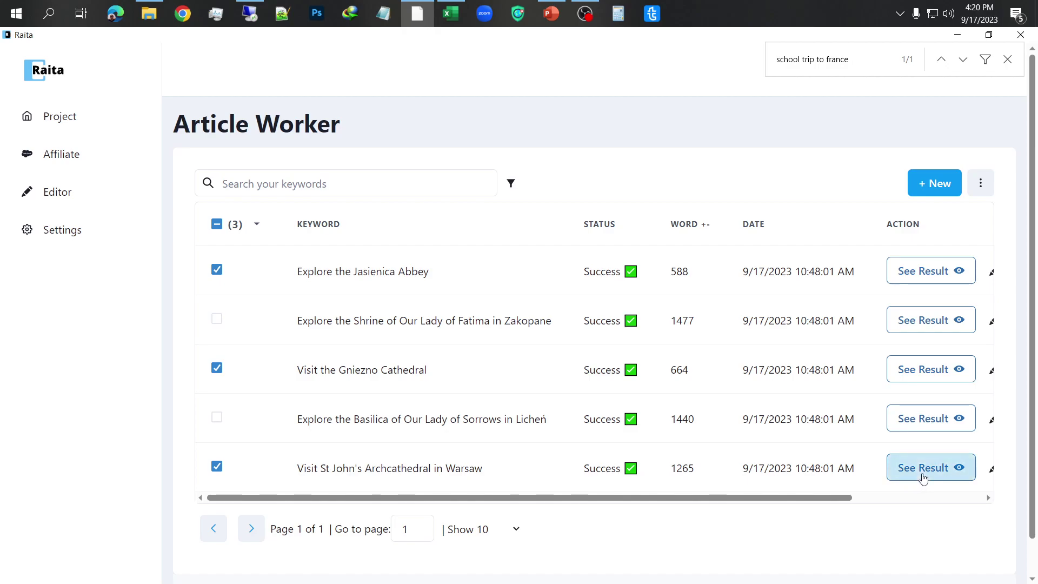
scroll(655, 406, "down", 20)
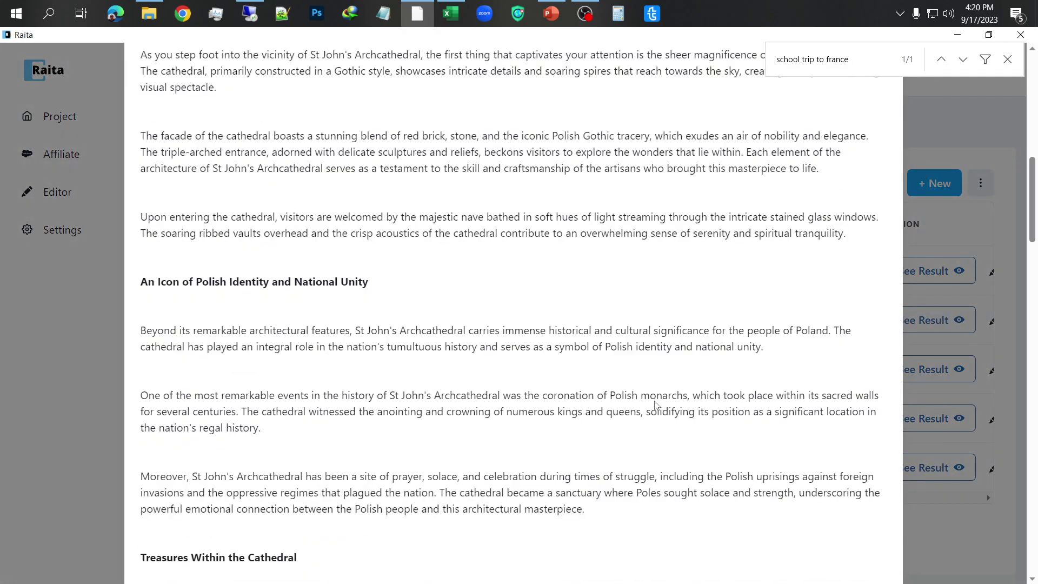
scroll(656, 405, "down", 20)
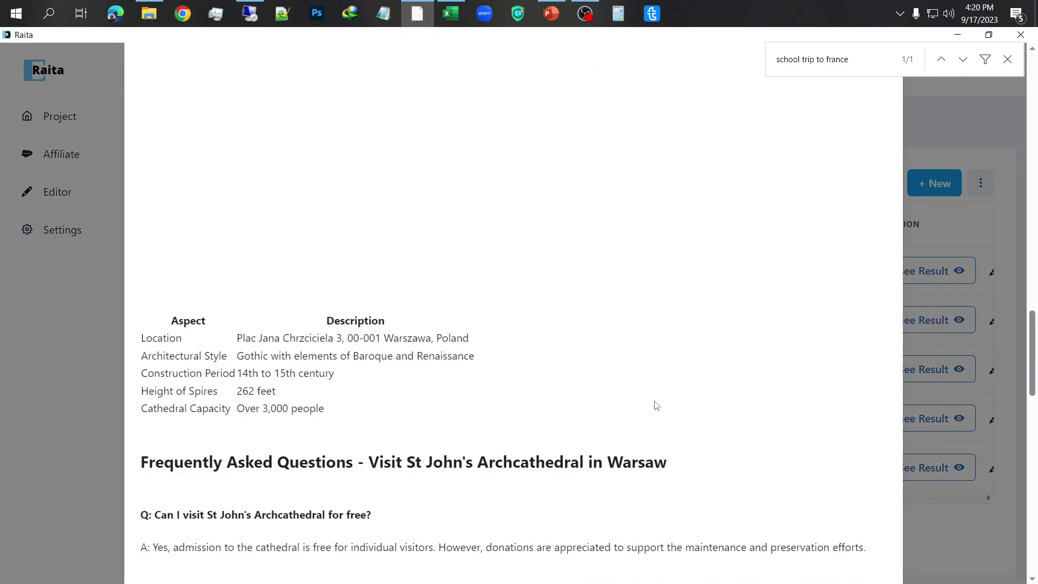
scroll(656, 405, "down", 8)
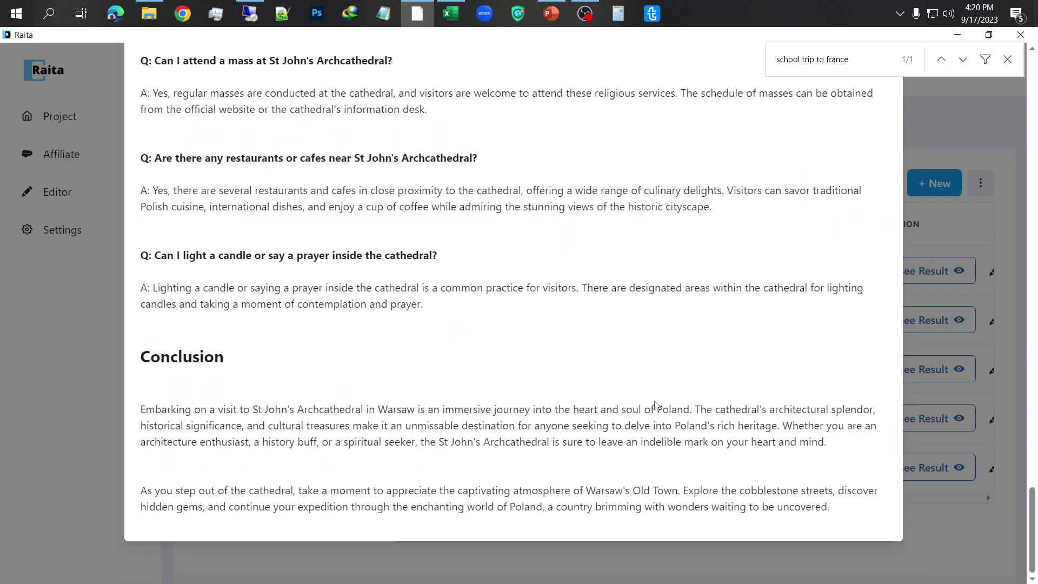
scroll(656, 406, "up", 10)
left_click(101, 348)
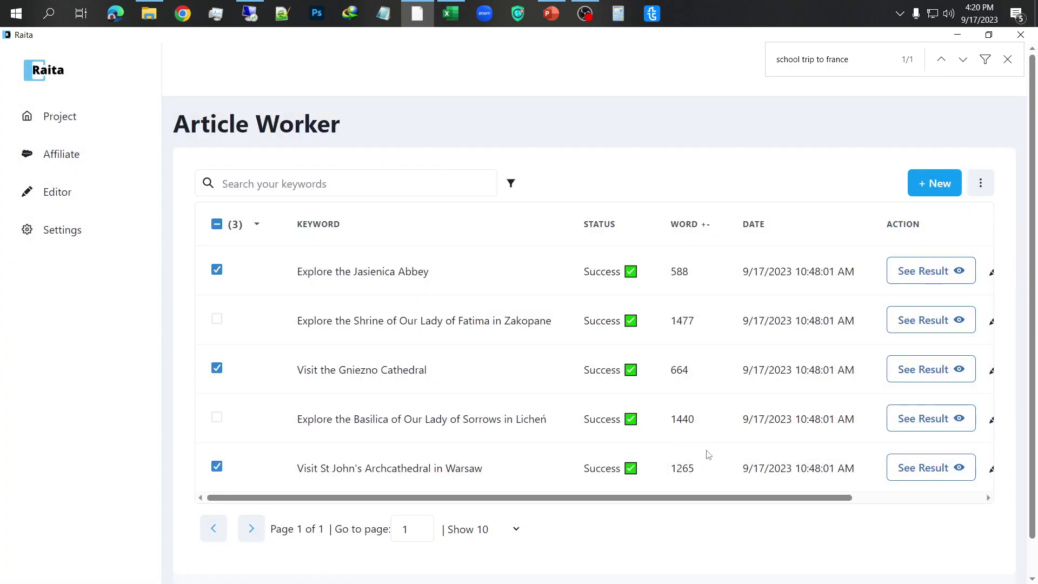
Step: Select "Explore the Basilica of Our Lady of Sorrows in Licheń" again and recheck the "Table Breakdown" section of its result
left_click(219, 423)
left_click(909, 427)
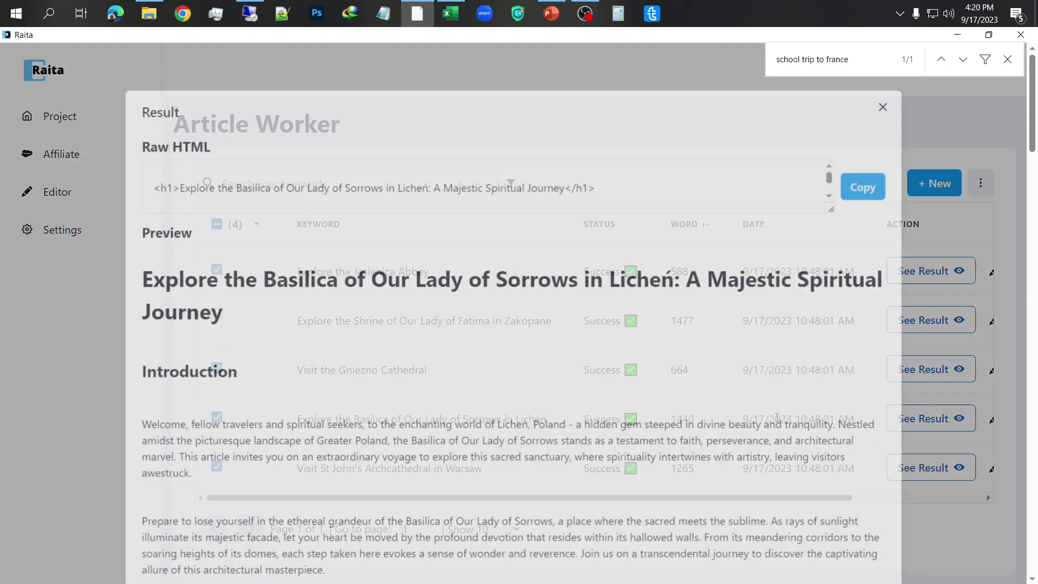
scroll(492, 360, "down", 15)
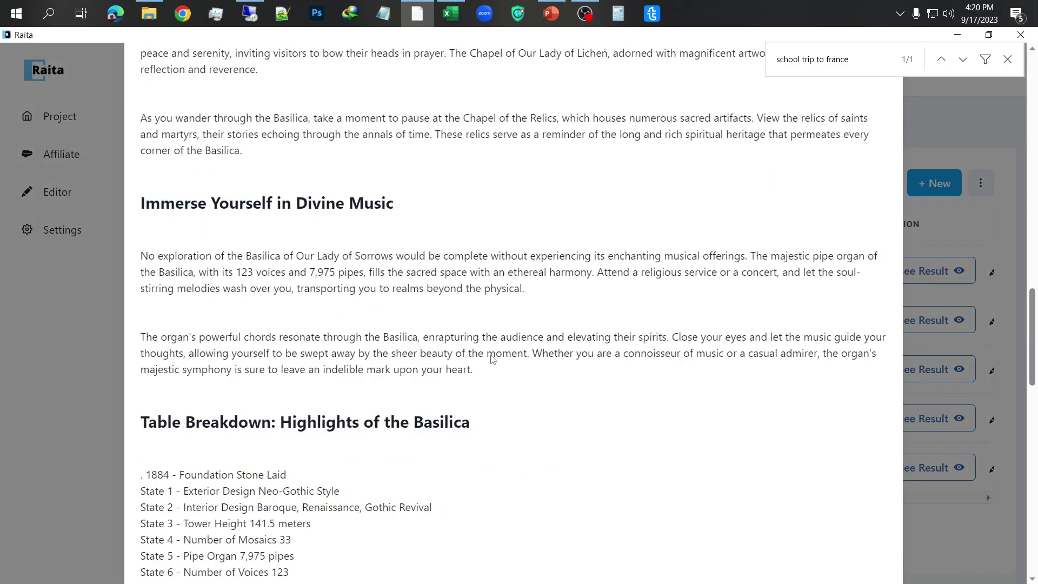
scroll(492, 359, "down", 5)
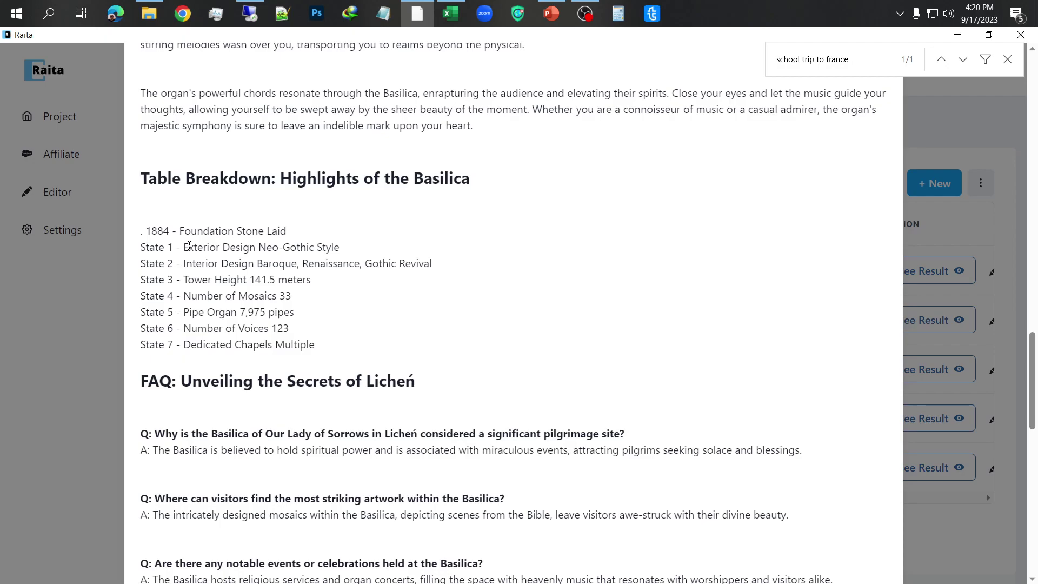
left_click(95, 268)
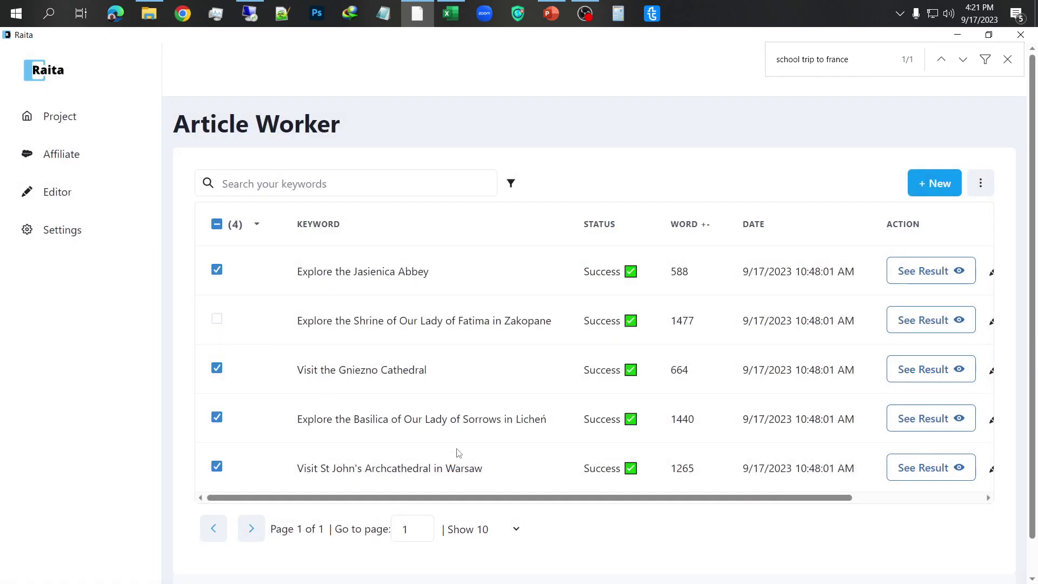
Step: Remove "Visit St John's Archcathedral in Warsaw" from the selection and bulk restart generation of the remaining selected articles
left_click(218, 467)
left_click(977, 190)
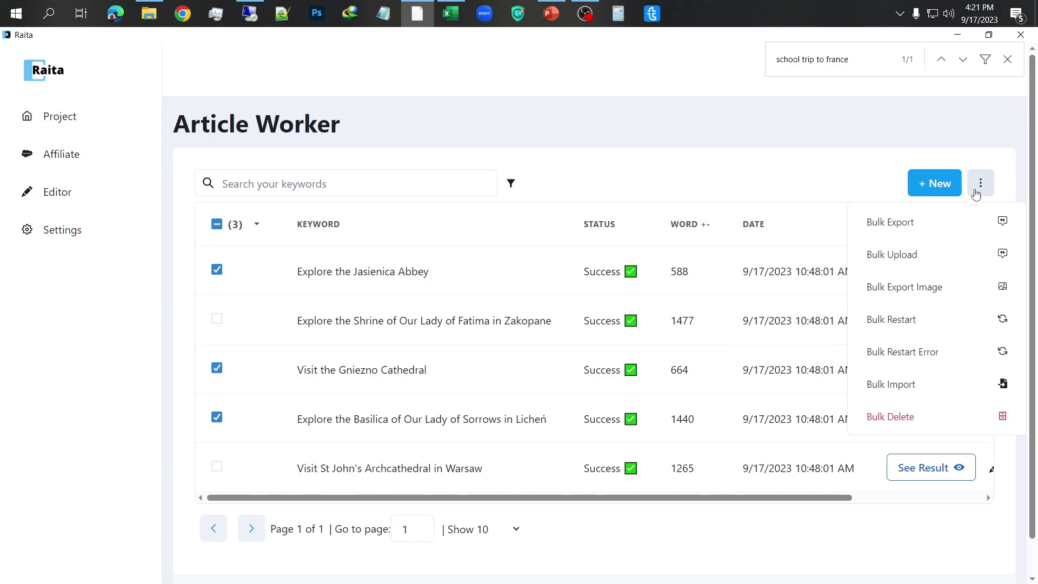
left_click(908, 320)
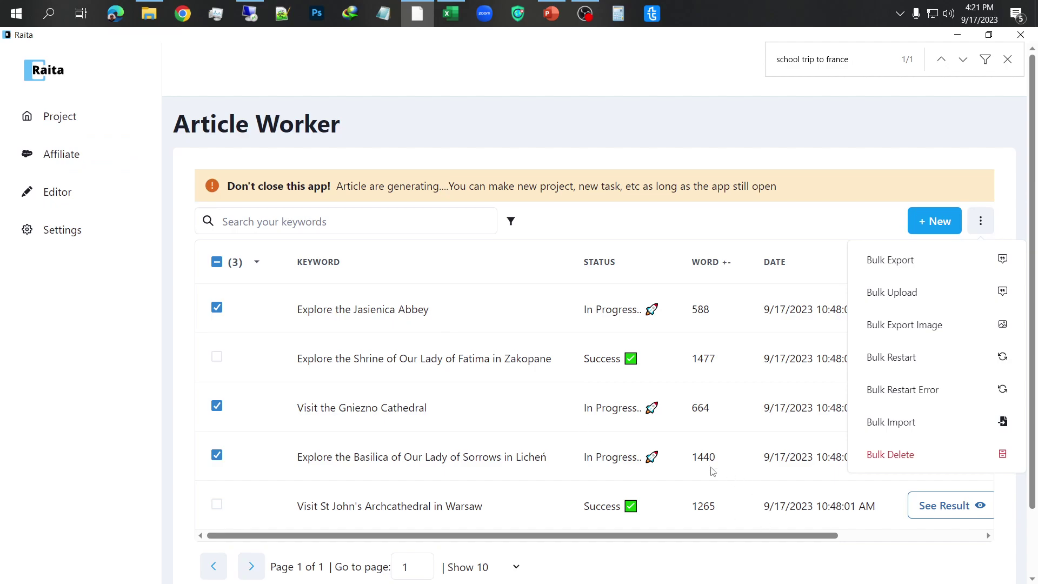
Step: Reopen the POLAND RELIGIOUS SITES project, review the status and word count of its articles, and return to the project list
left_click(88, 120)
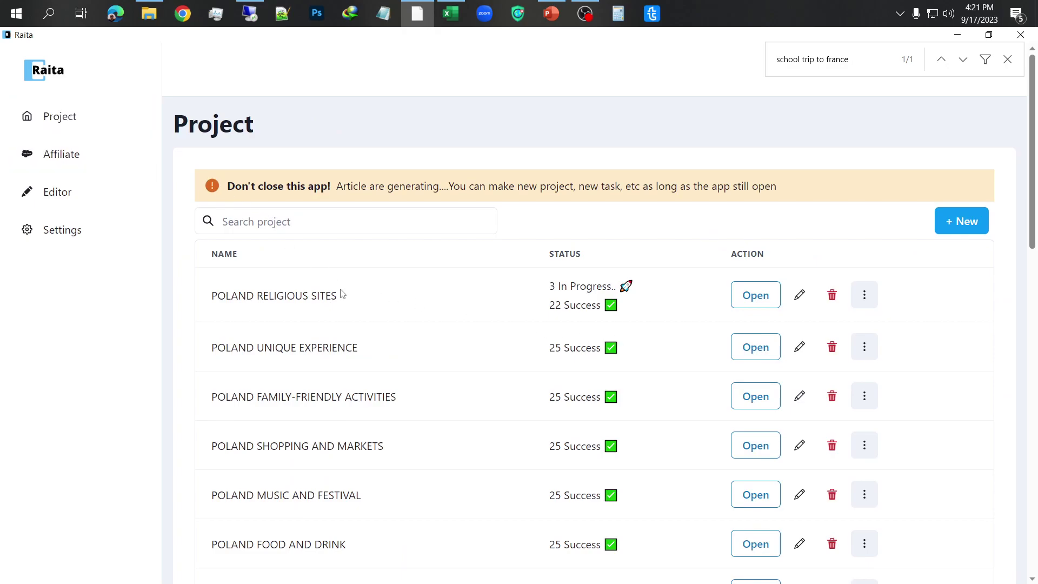
left_click(756, 296)
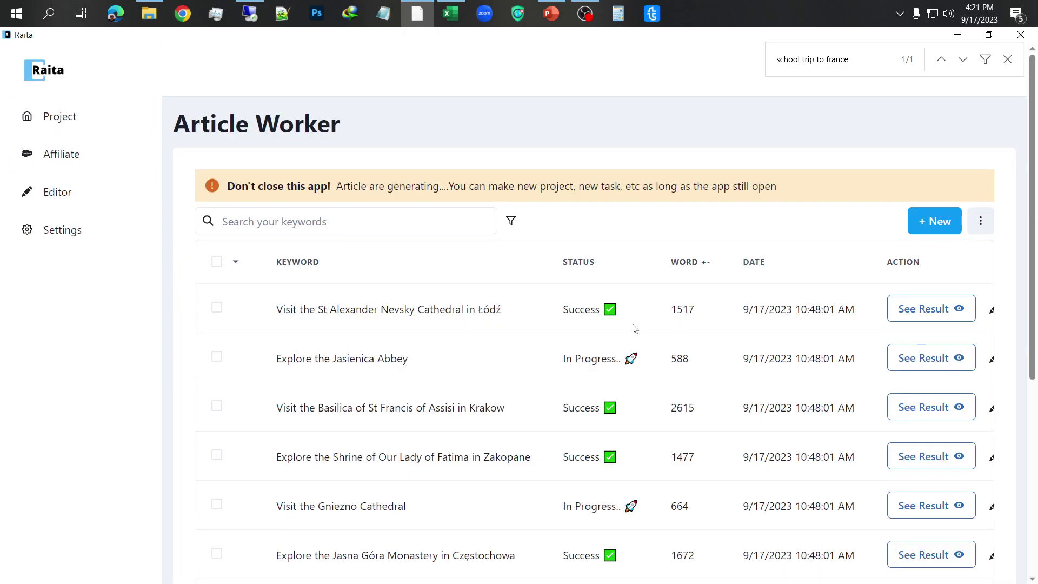
scroll(635, 329, "down", 2)
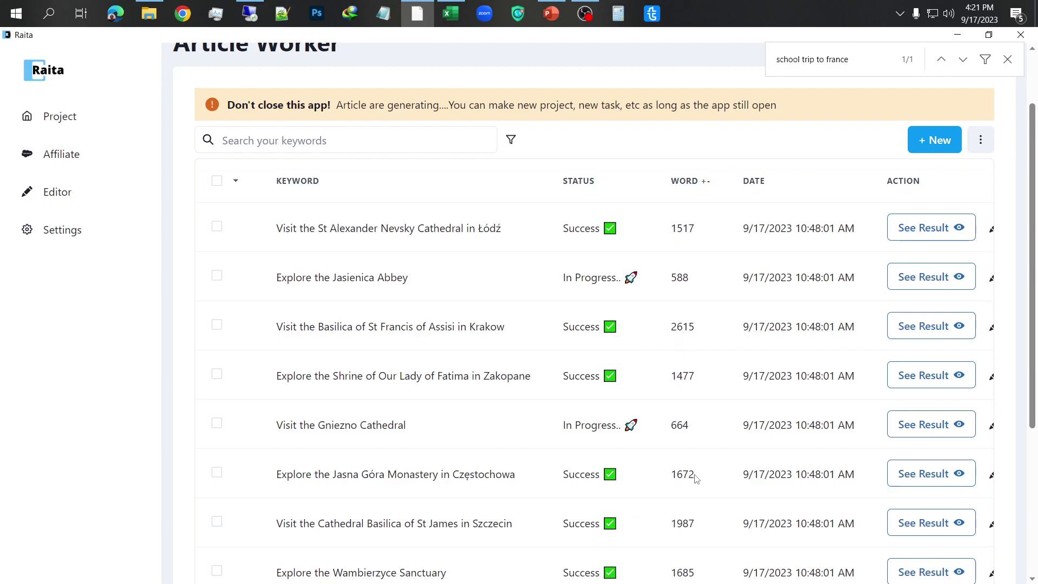
scroll(695, 478, "down", 4)
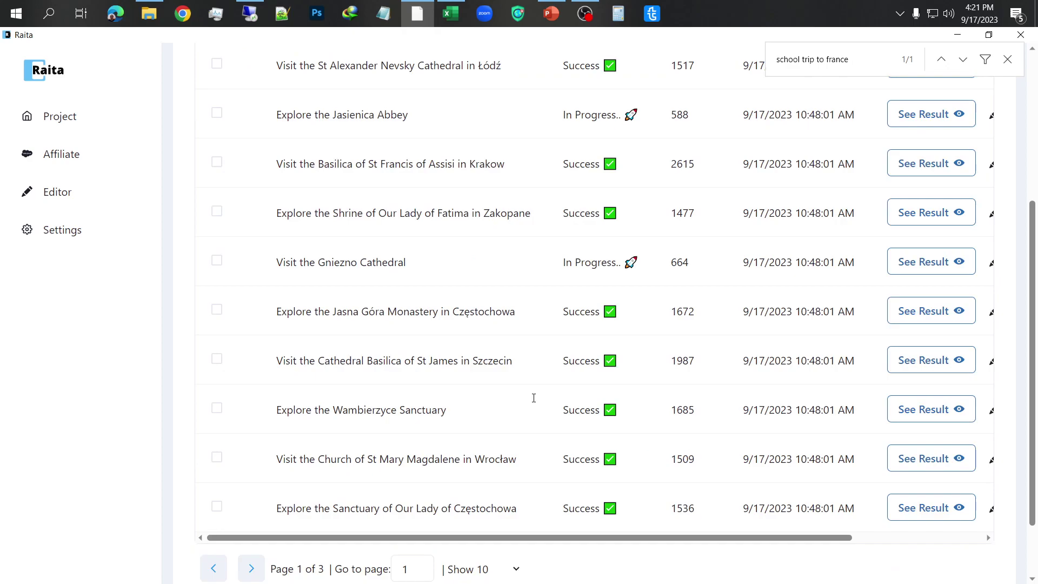
left_click(147, 208)
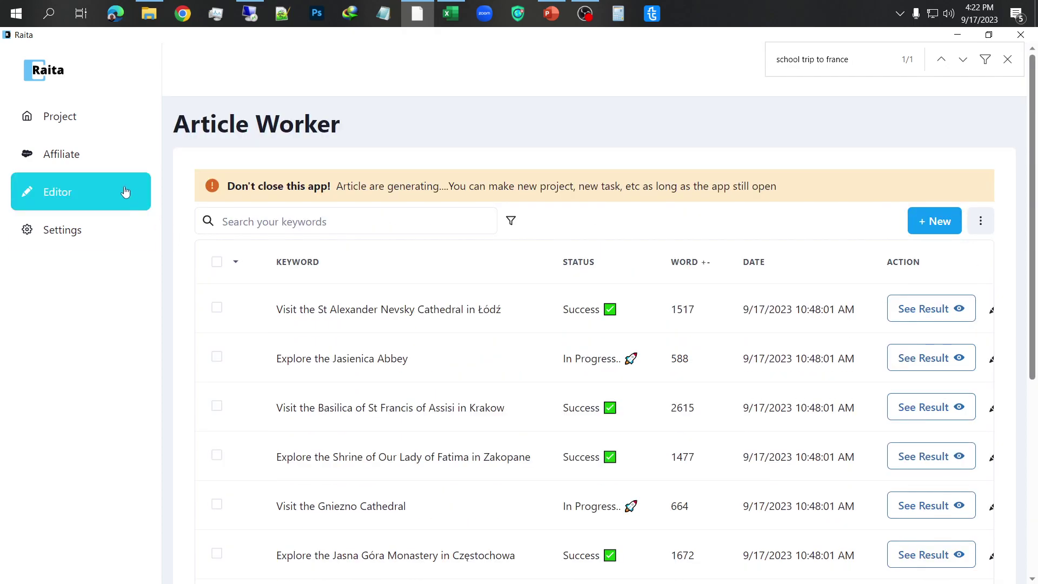
left_click(68, 117)
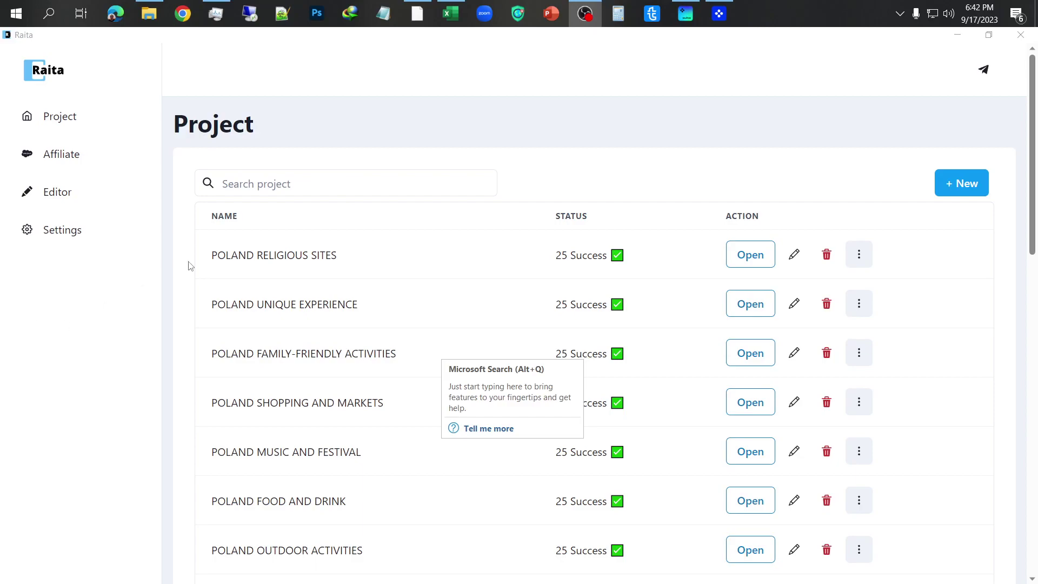
Step: Check the Sports and Activities keywords in Excel, switch back to Raita and create a project named "POLAND SPORT AND ACTIVITY"
left_click(462, 22)
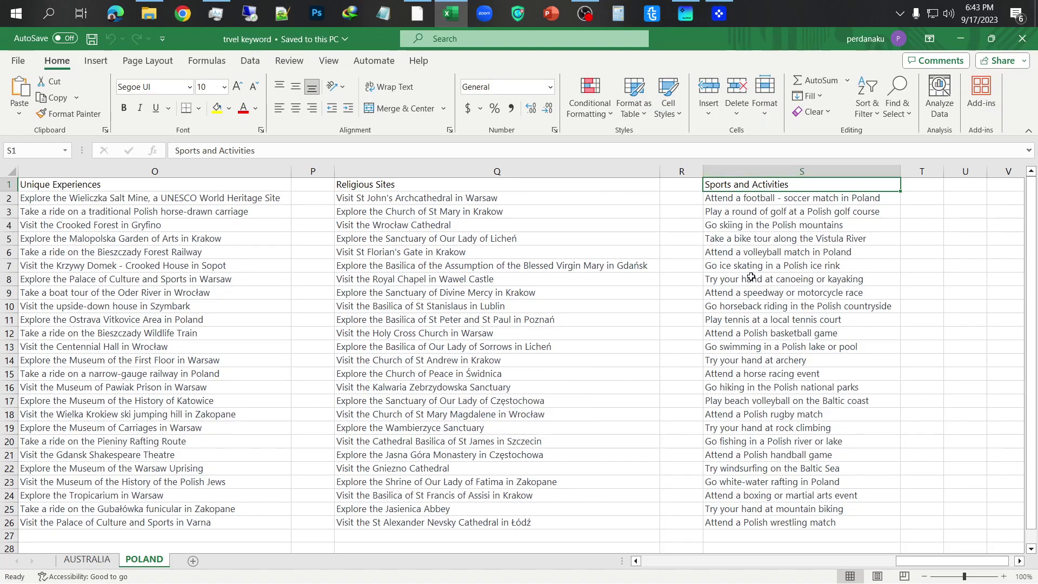
left_click(417, 14)
left_click(982, 187)
left_click(468, 166)
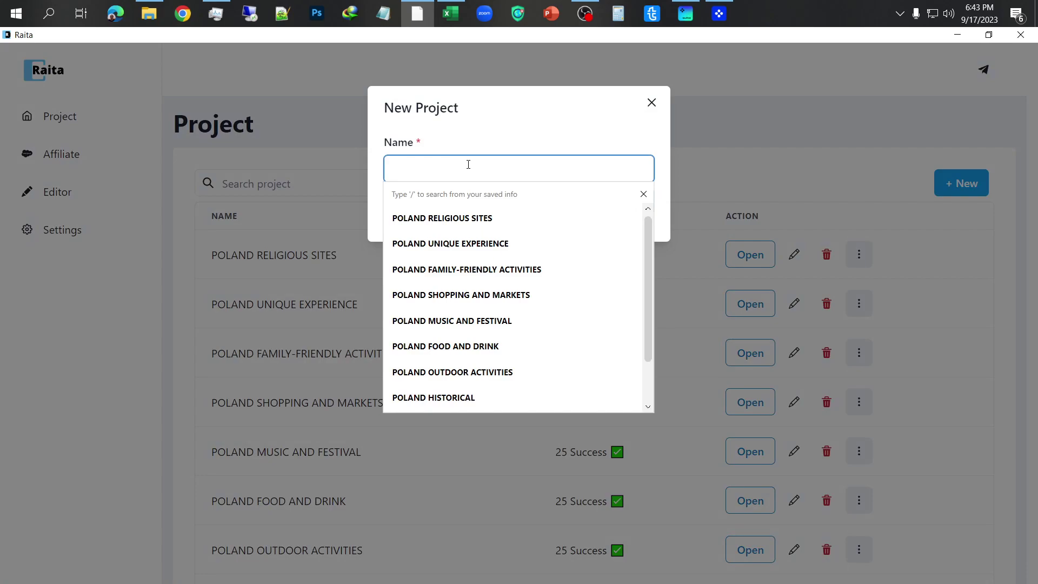
type("POLAND S")
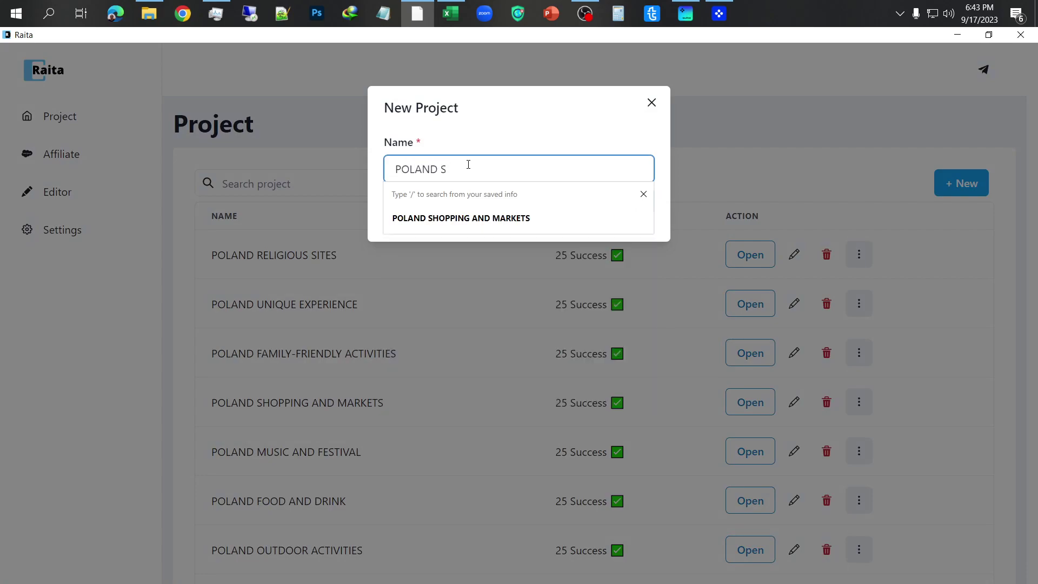
type("PO")
type("RT")
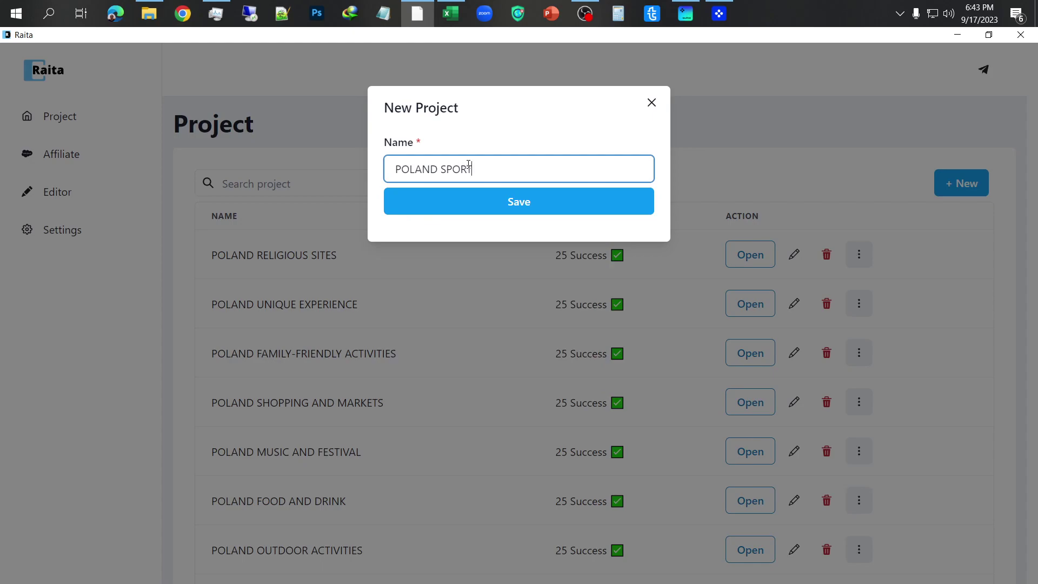
type(" AND ACTIVITY")
left_click(484, 202)
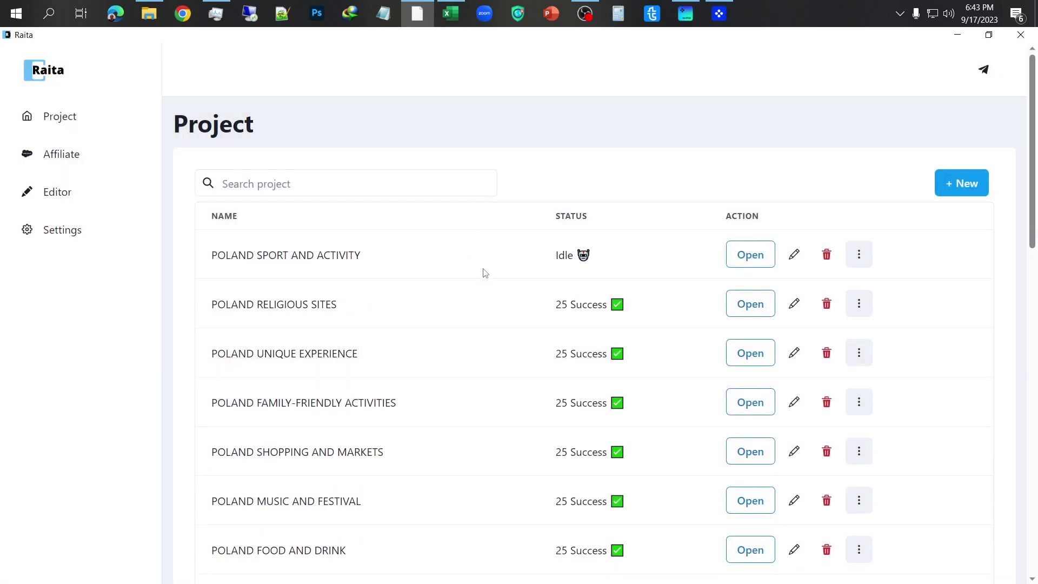
Step: Open the POLAND SPORT AND ACTIVITY project and start a new task with the niche "Things to do in Poland"
left_click(749, 255)
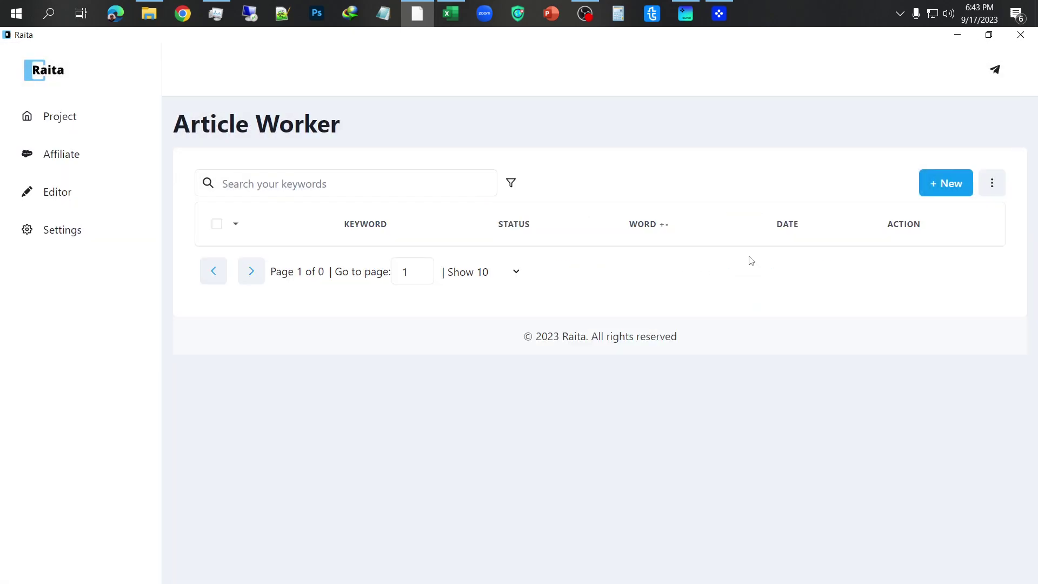
left_click(962, 186)
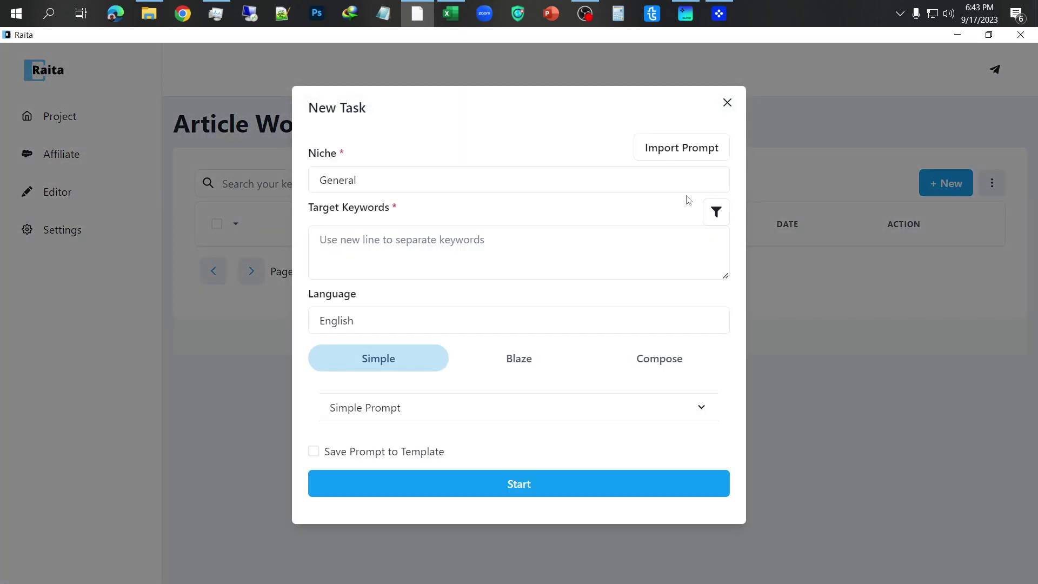
left_click_drag(368, 179, 310, 180)
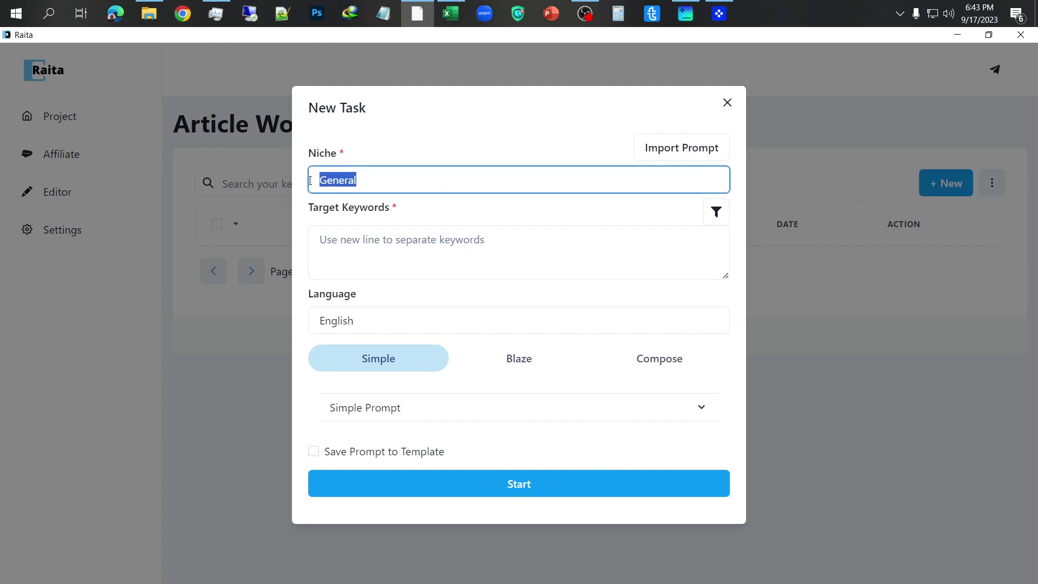
type("THi")
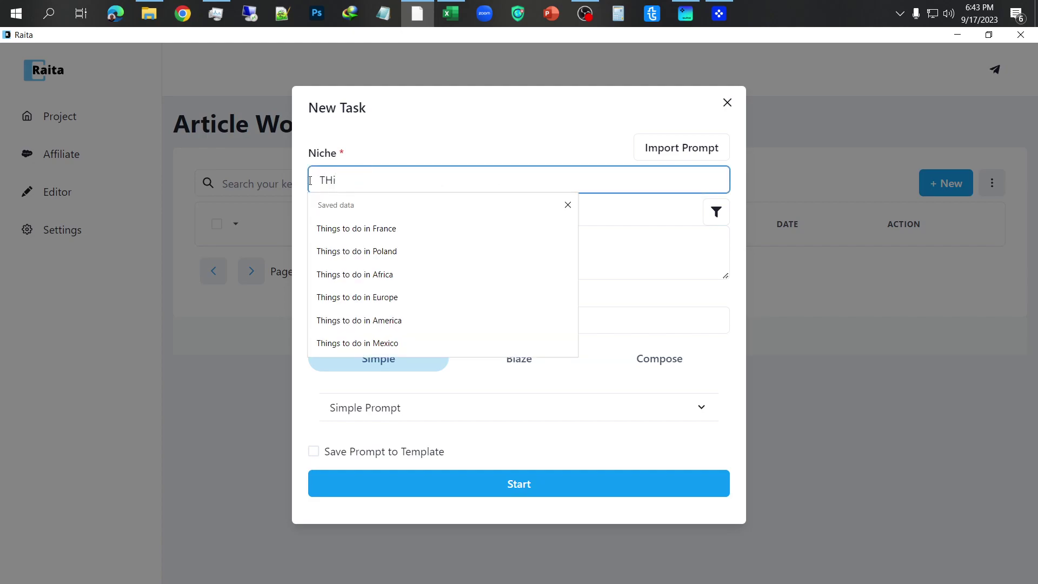
left_click(360, 253)
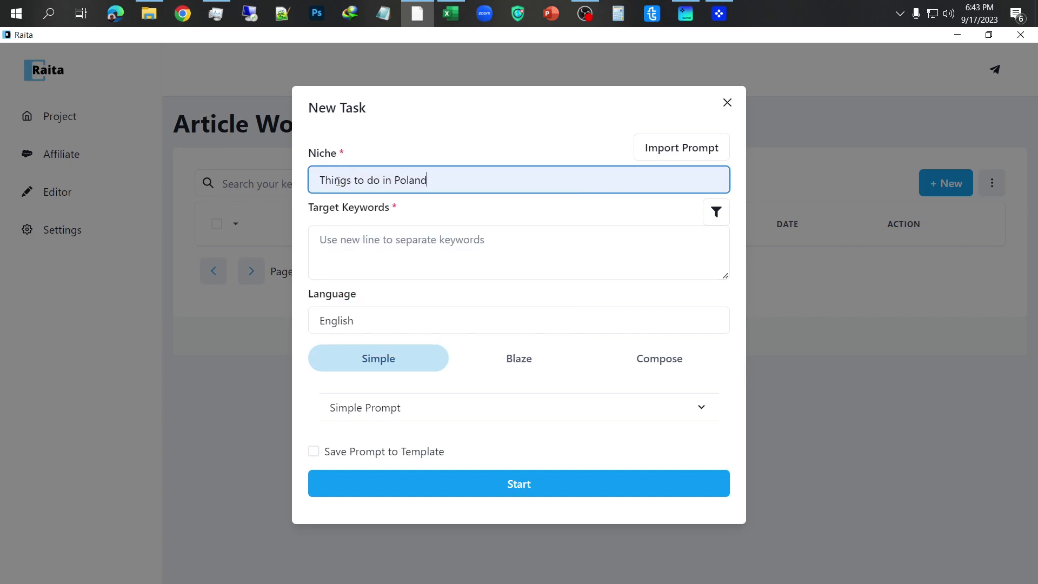
Step: Copy all keywords under Sports and Activities from the Excel POLAND sheet and paste them into the Raita task's target keywords
left_click(353, 212)
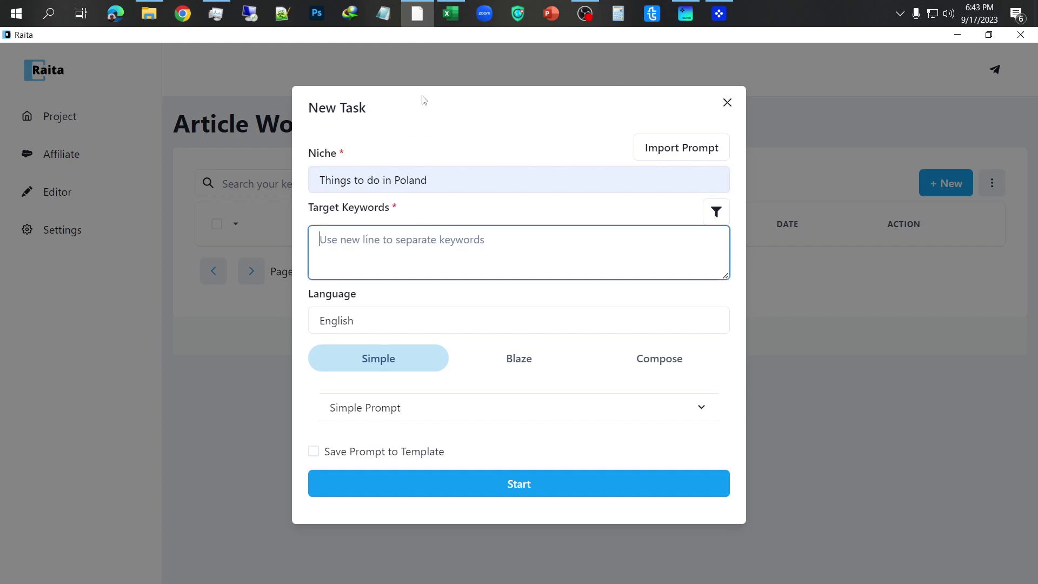
left_click(453, 13)
left_click(723, 198)
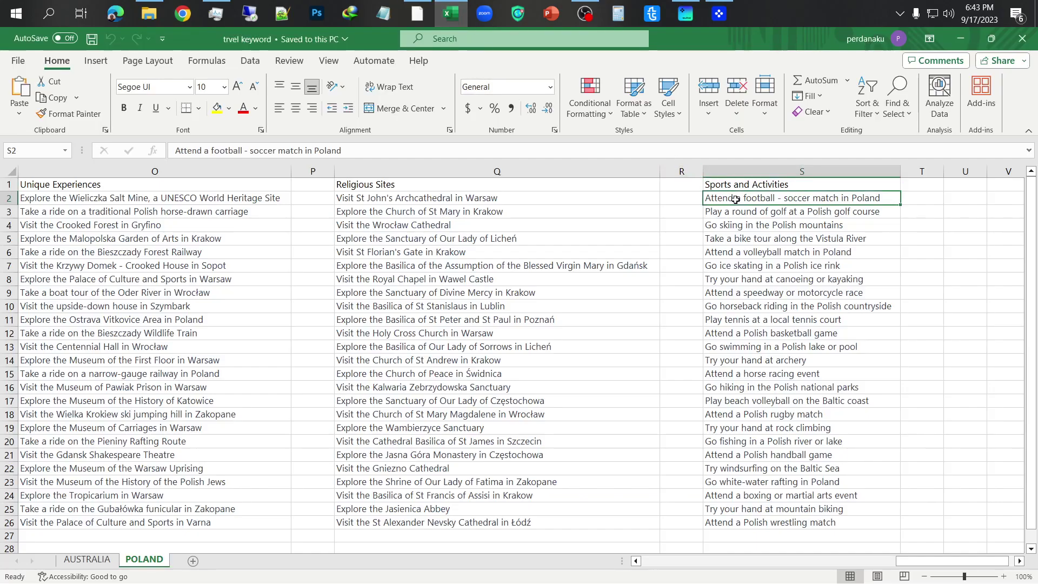
key("ctrl+shift+Down")
key("ctrl+c")
key("alt+Tab")
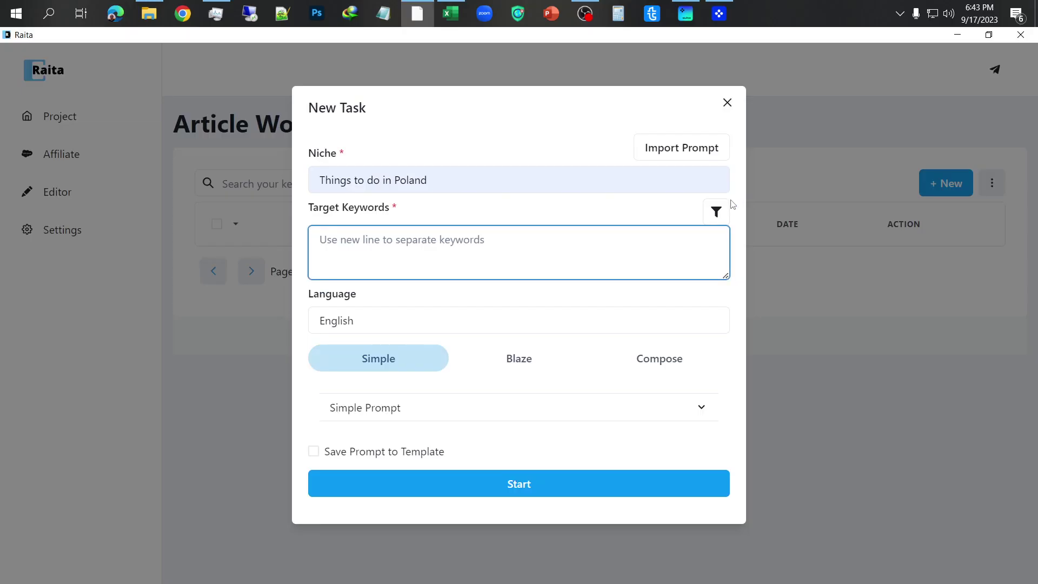
key("ctrl+v")
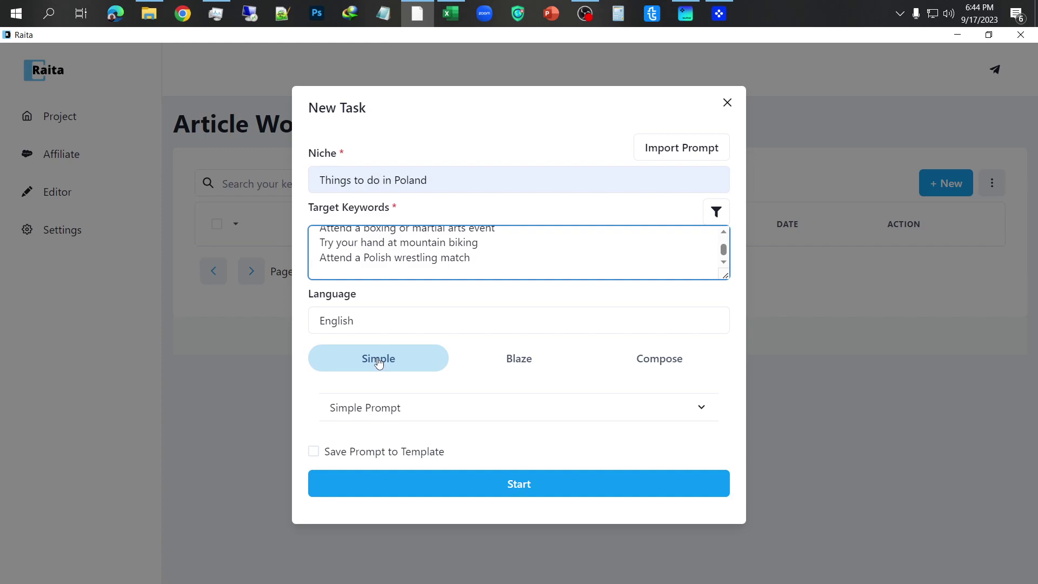
Step: Import the first SIMPLE TRAVEL prompt template into the task's Simple Prompt settings
left_click(382, 412)
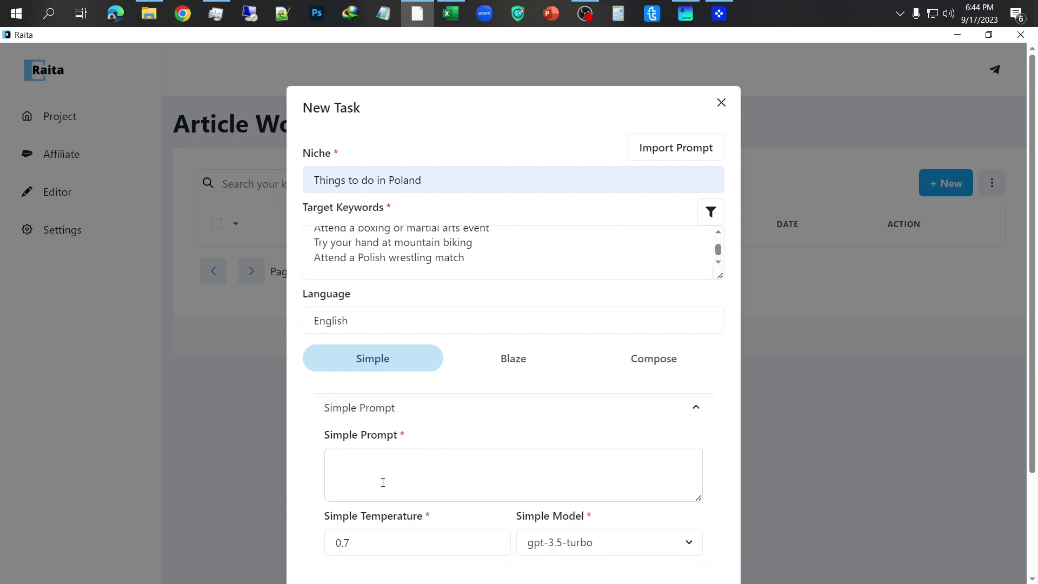
left_click(684, 153)
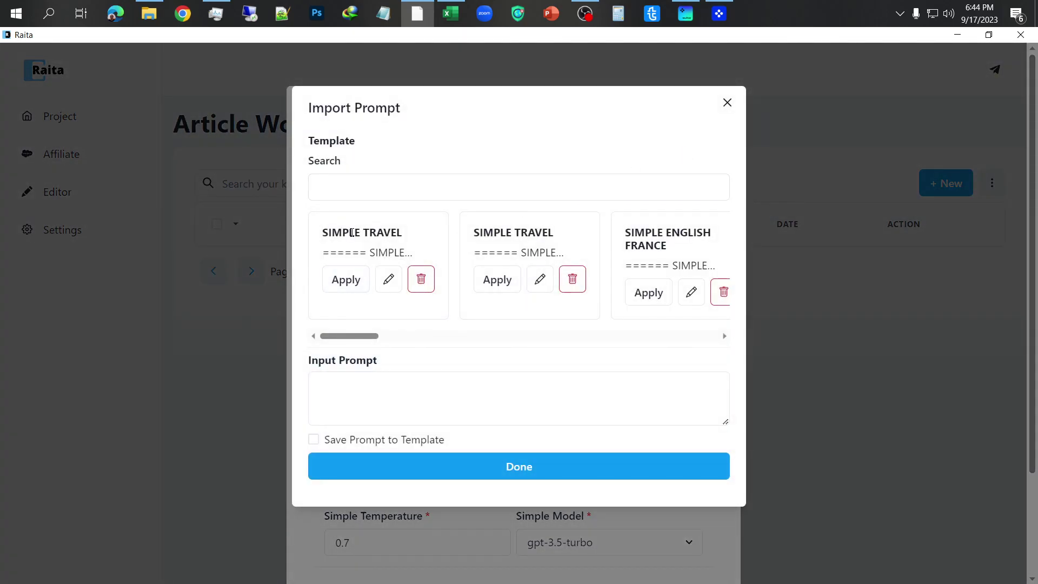
left_click(347, 281)
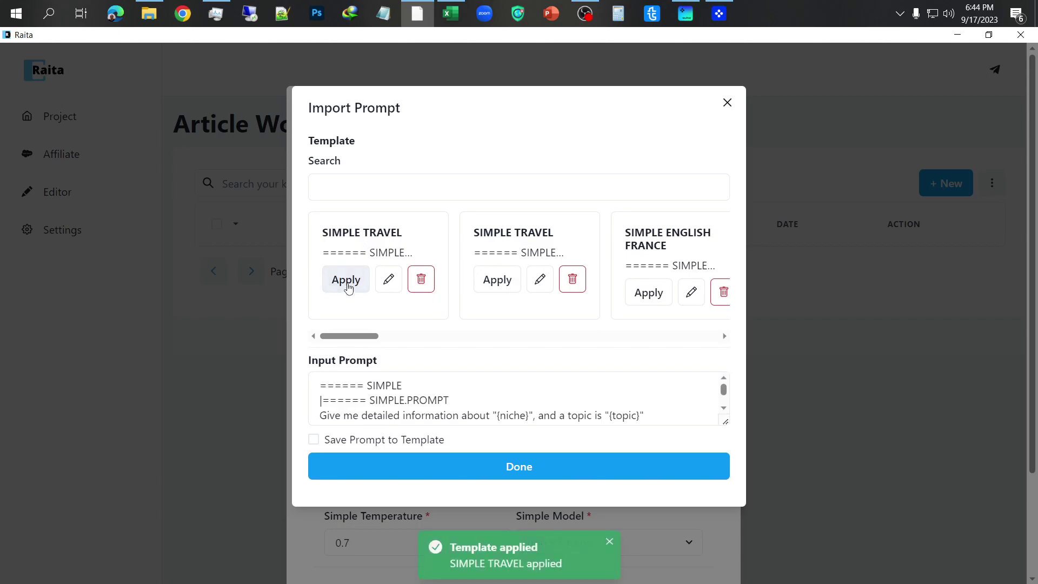
left_click(524, 468)
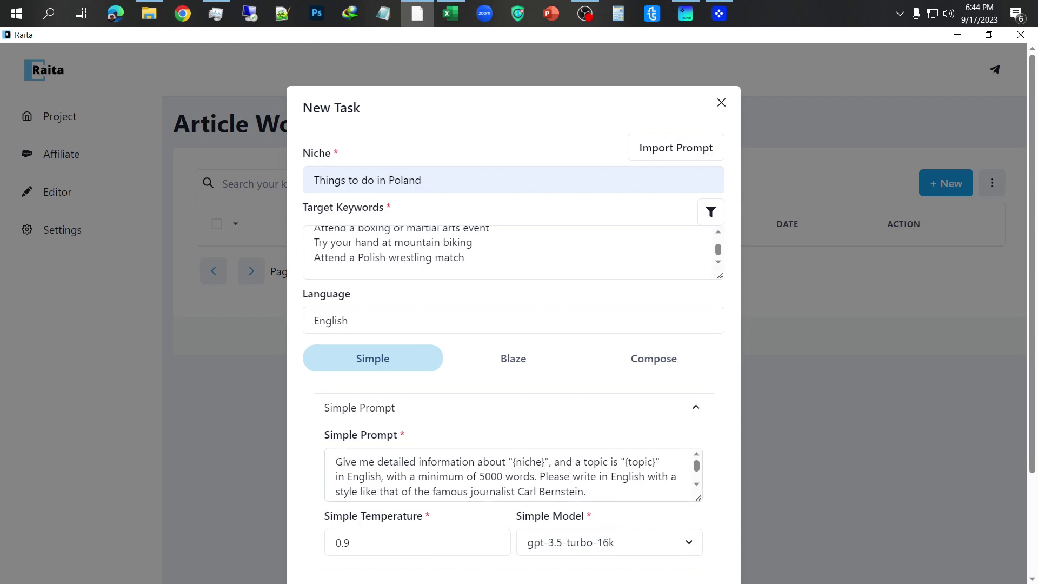
Step: Review the pasted target keywords and read the opening instructions of the Simple Prompt
scroll(345, 463, "down", 3)
scroll(345, 463, "up", 3)
scroll(367, 238, "up", 5)
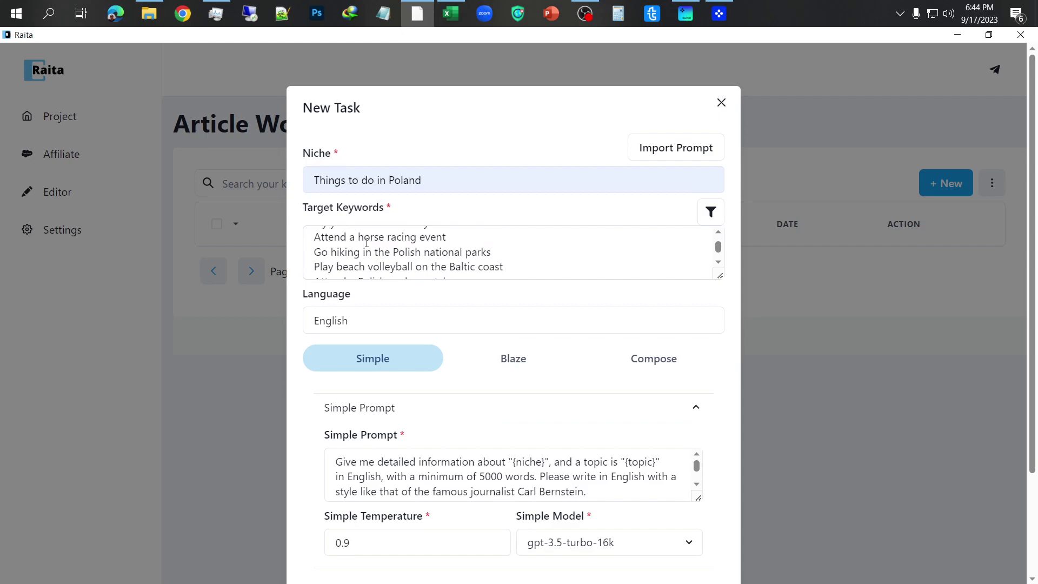
scroll(367, 243, "up", 1)
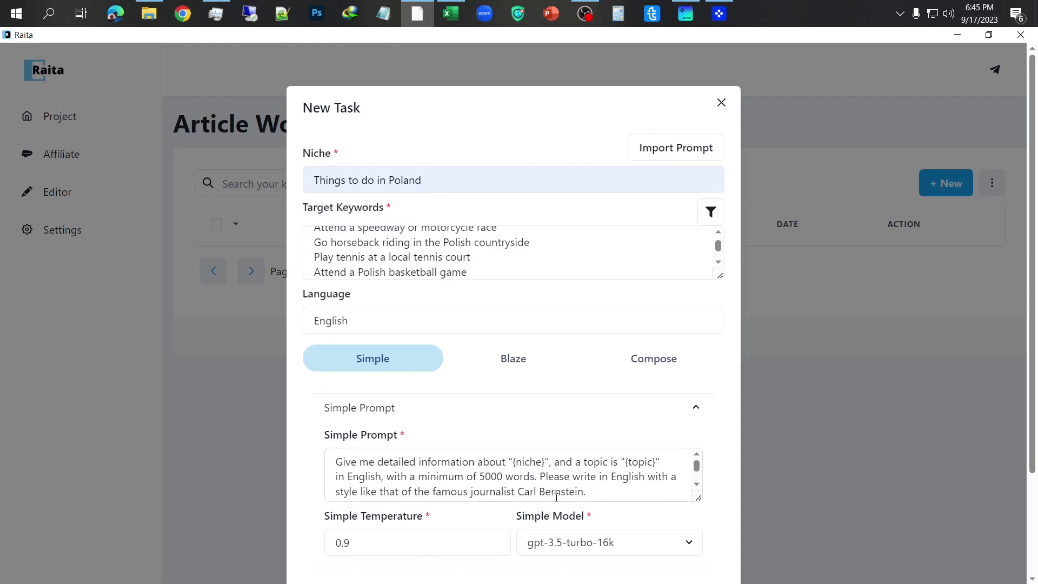
left_click(696, 468)
scroll(696, 468, "down", 1)
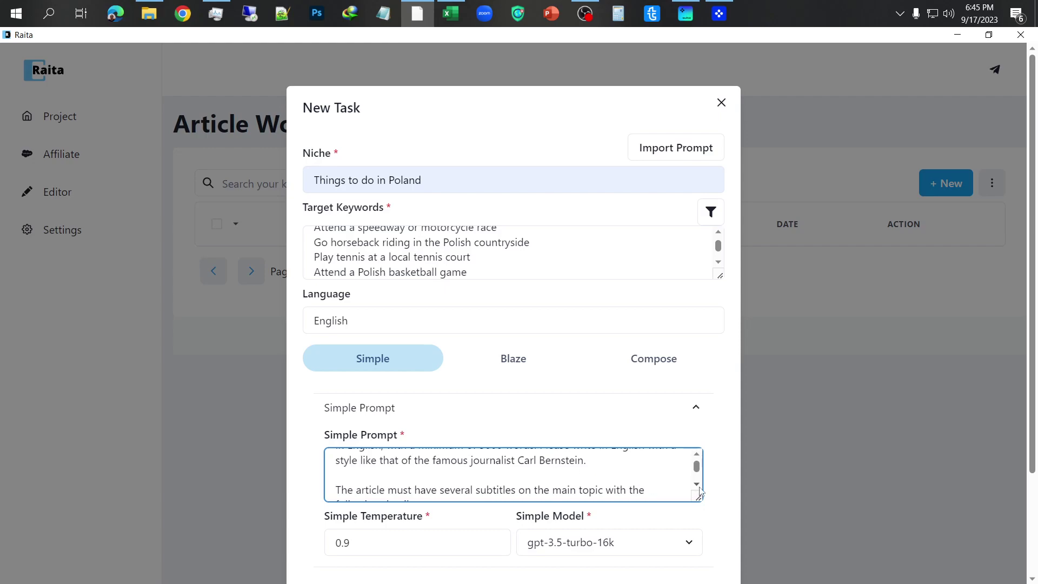
scroll(699, 491, "down", 3)
scroll(699, 491, "down", 3)
scroll(700, 491, "down", 1)
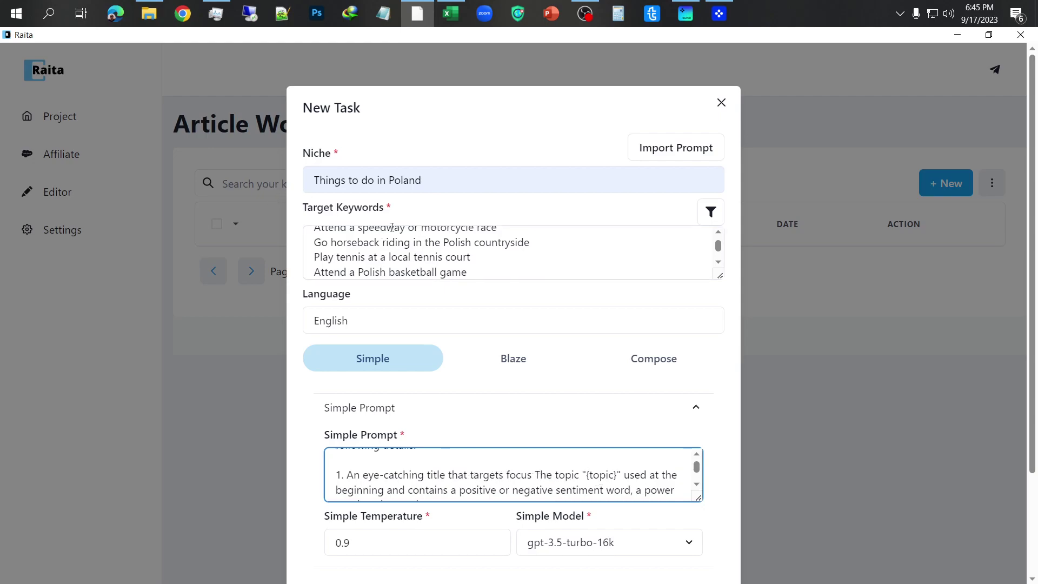
Step: Read the Simple Prompt's requirements for the article title and the introduction section
left_click(697, 485)
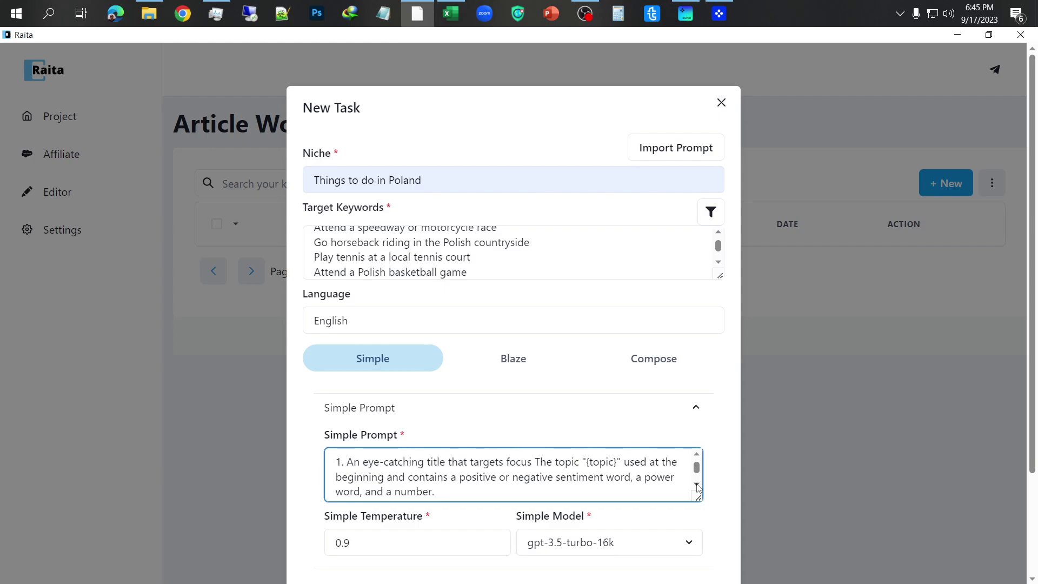
left_click(697, 485)
left_click(697, 485)
left_click(697, 485)
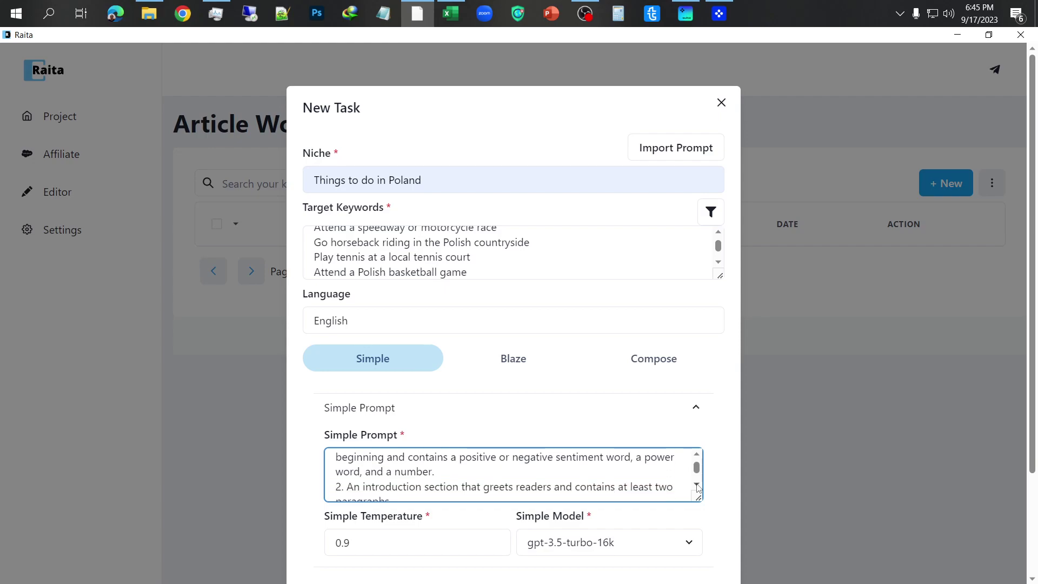
left_click(697, 485)
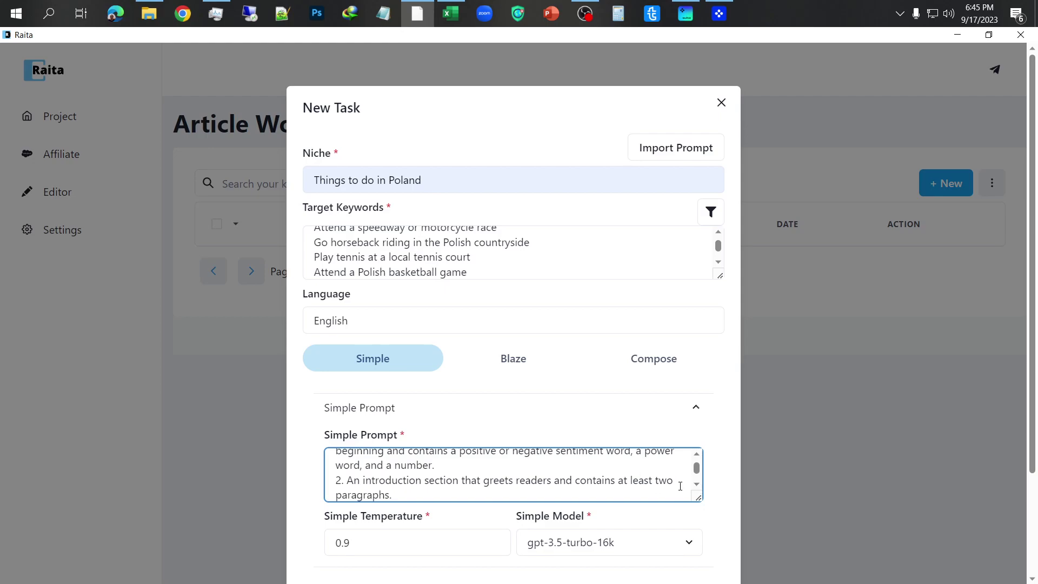
left_click(697, 485)
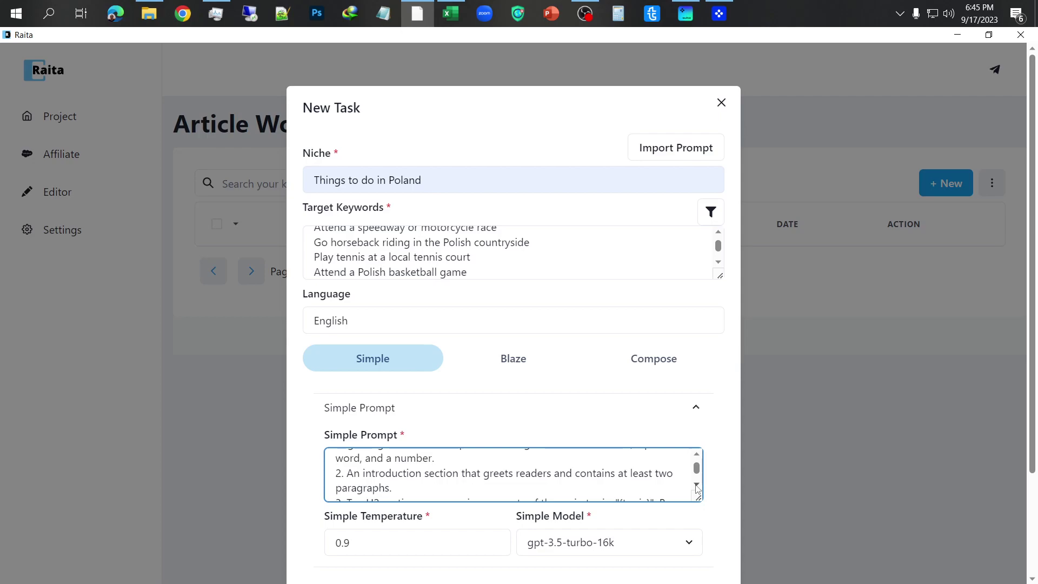
left_click(696, 485)
left_click(697, 485)
left_click(697, 485)
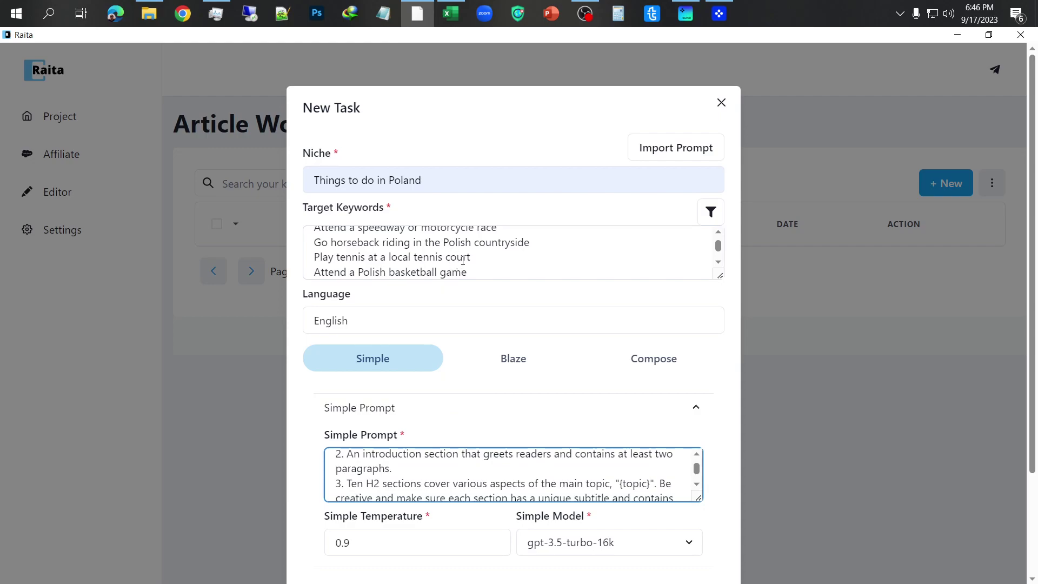
Step: Read the Simple Prompt's requirements for the H2 topic sections and the table breakdown section
left_click(698, 484)
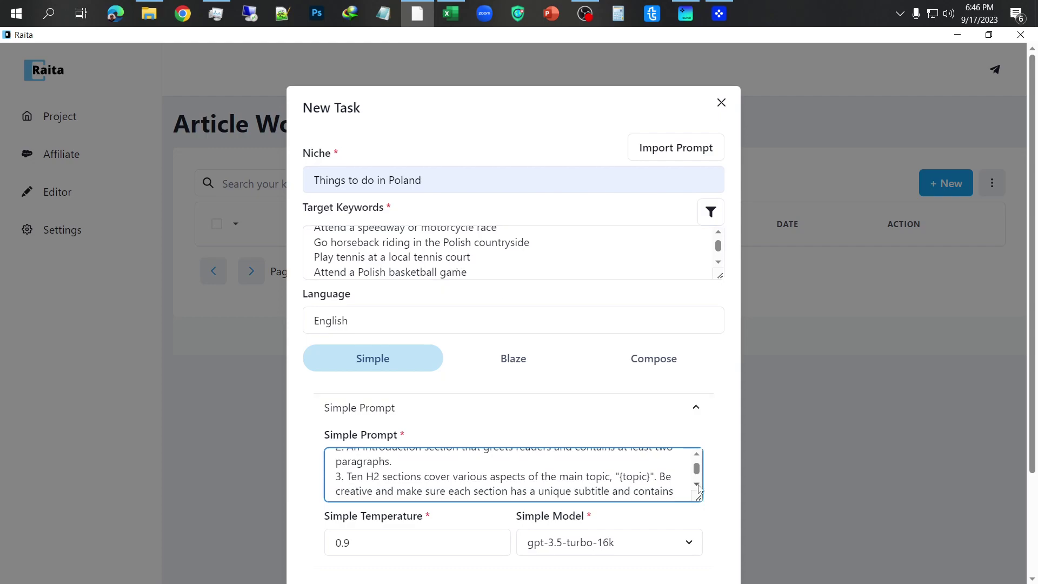
left_click(698, 484)
left_click(697, 484)
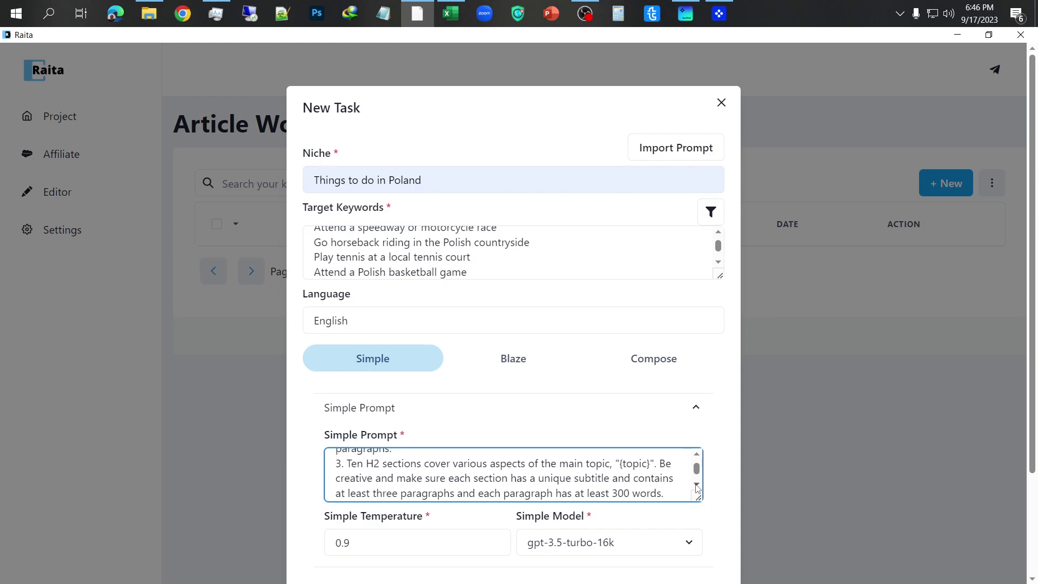
left_click(697, 485)
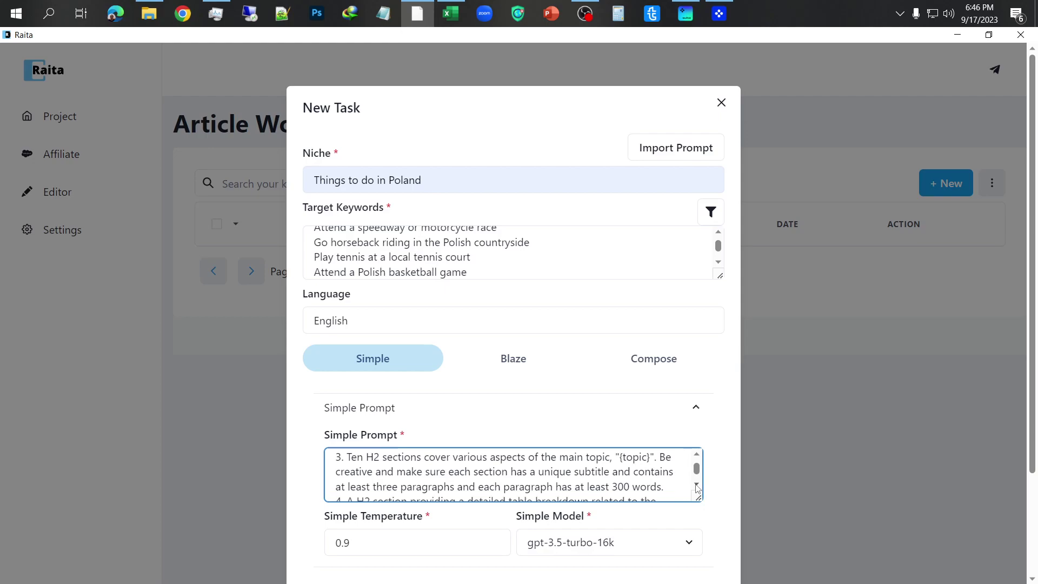
left_click(697, 485)
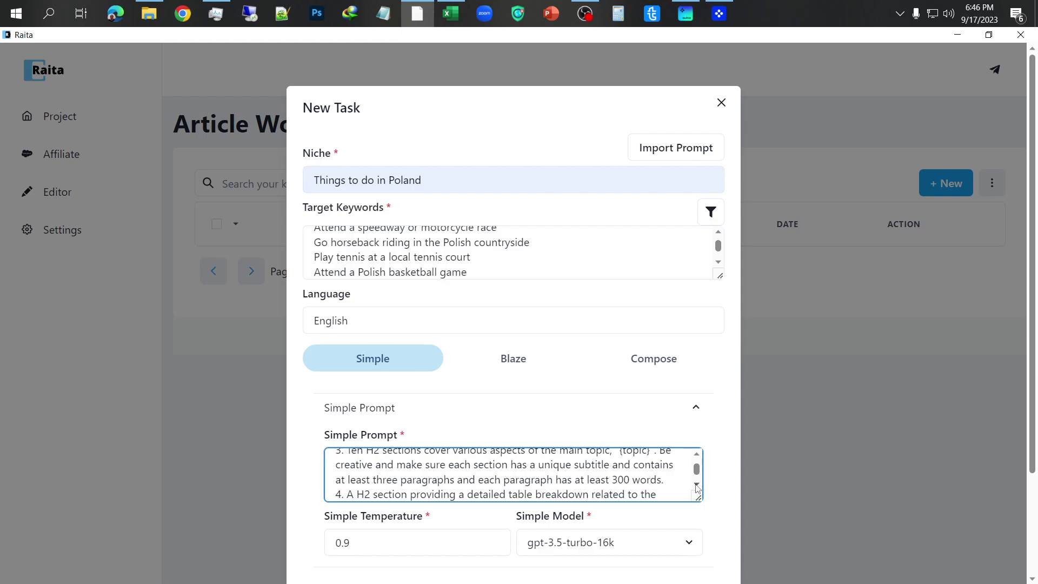
left_click(697, 485)
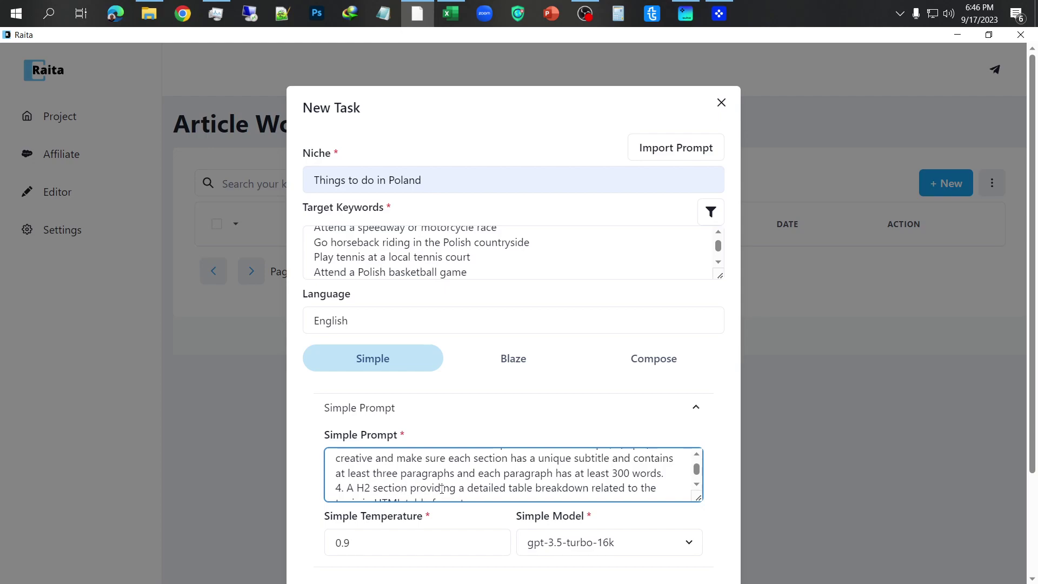
left_click(696, 485)
left_click(697, 485)
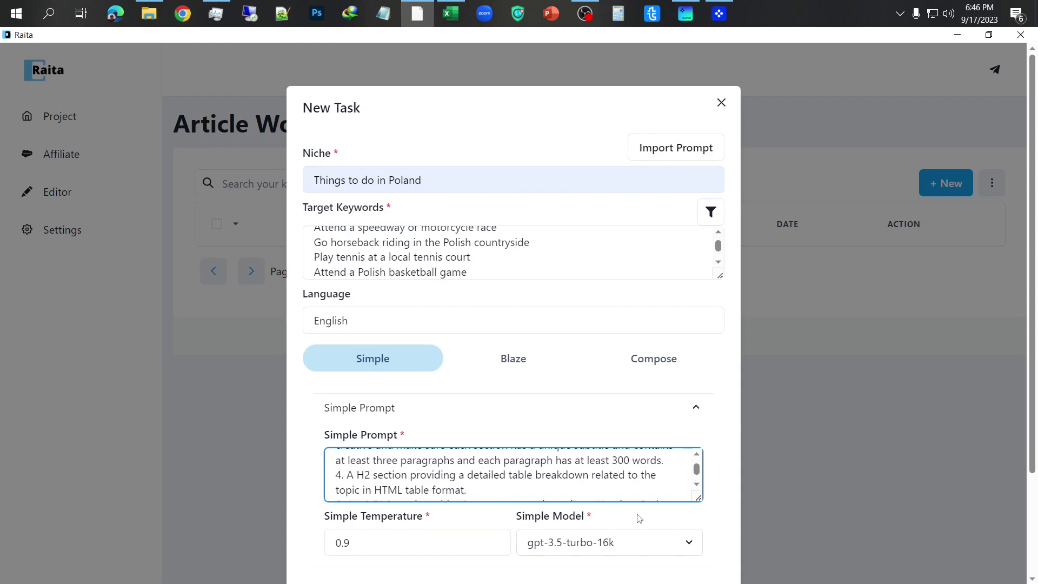
Step: Read the Simple Prompt's requirements for the FAQ, the conclusion, the main keyword usage and the article's uniqueness
left_click(697, 485)
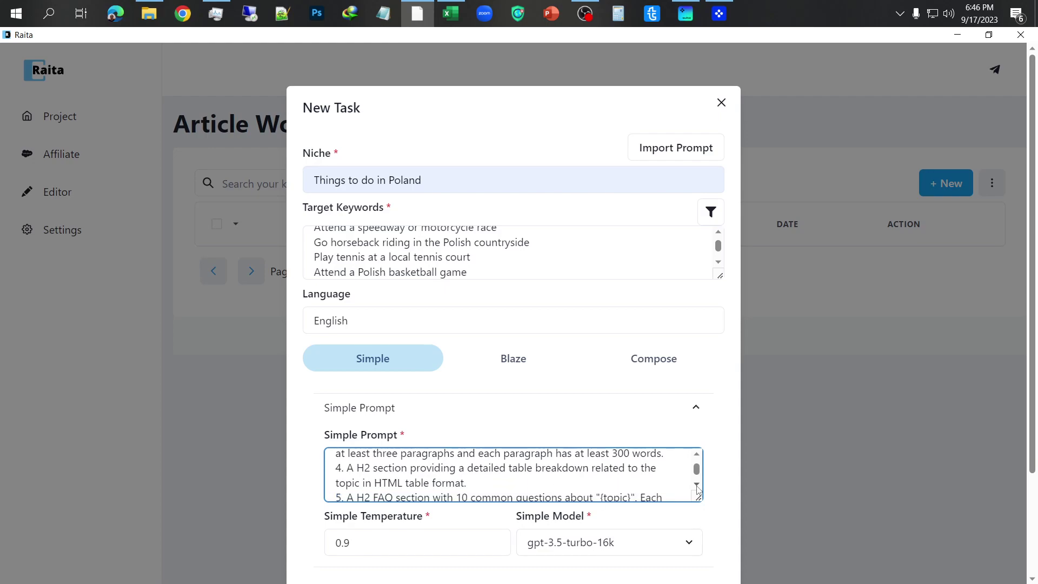
left_click(697, 485)
left_click(696, 485)
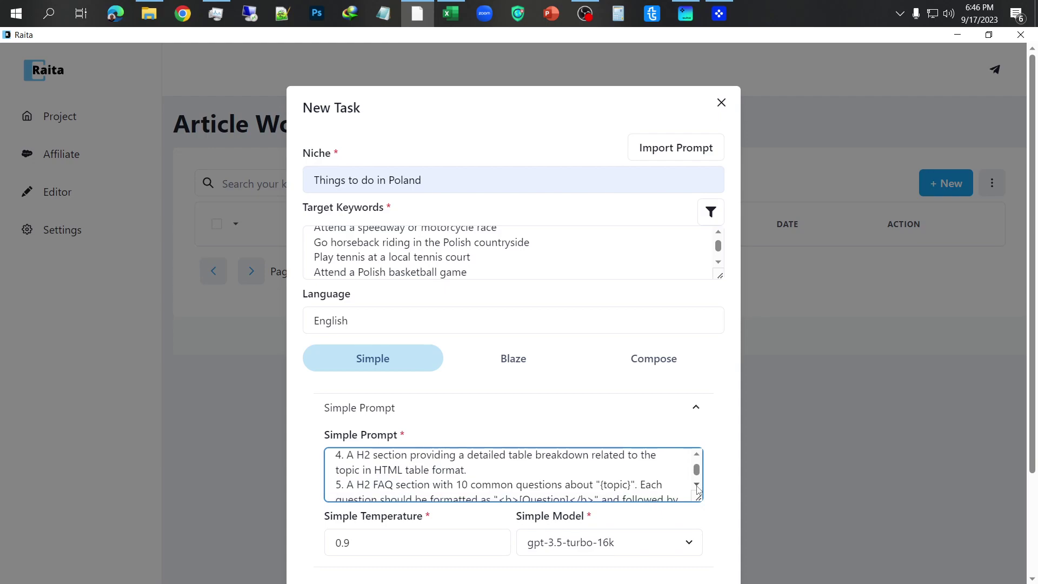
left_click(697, 486)
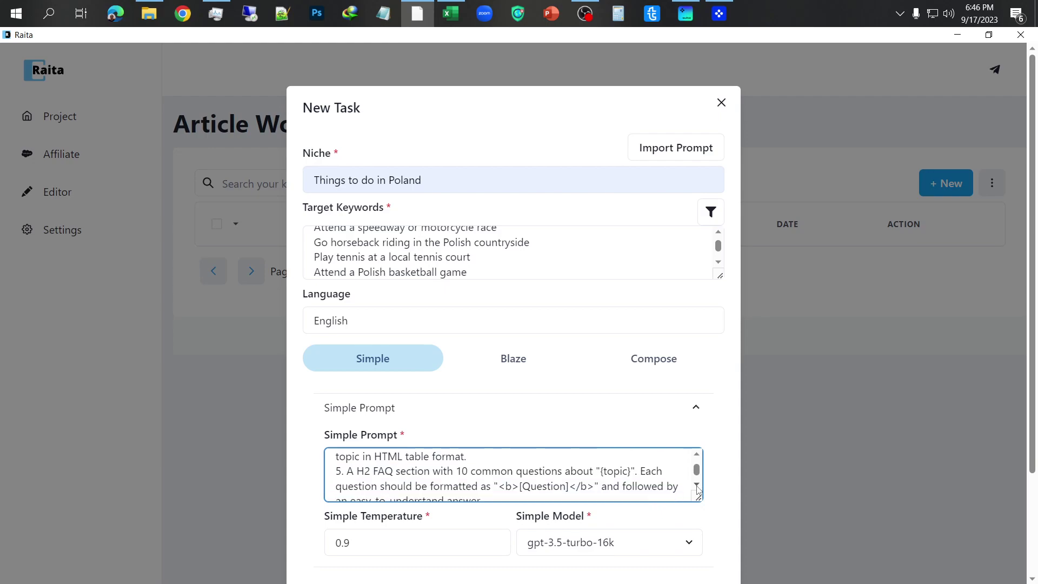
left_click(697, 486)
left_click(697, 485)
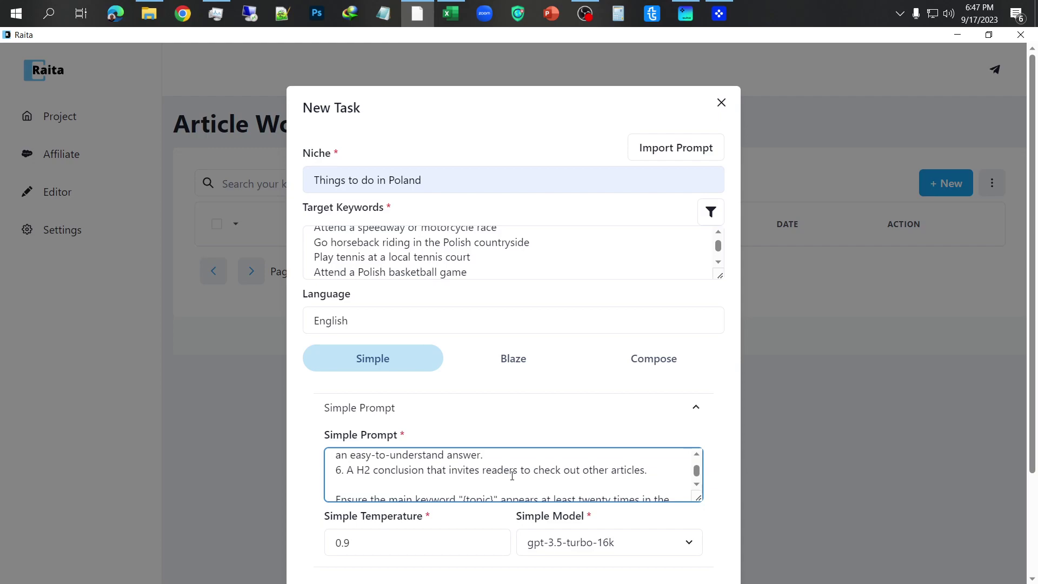
left_click(697, 486)
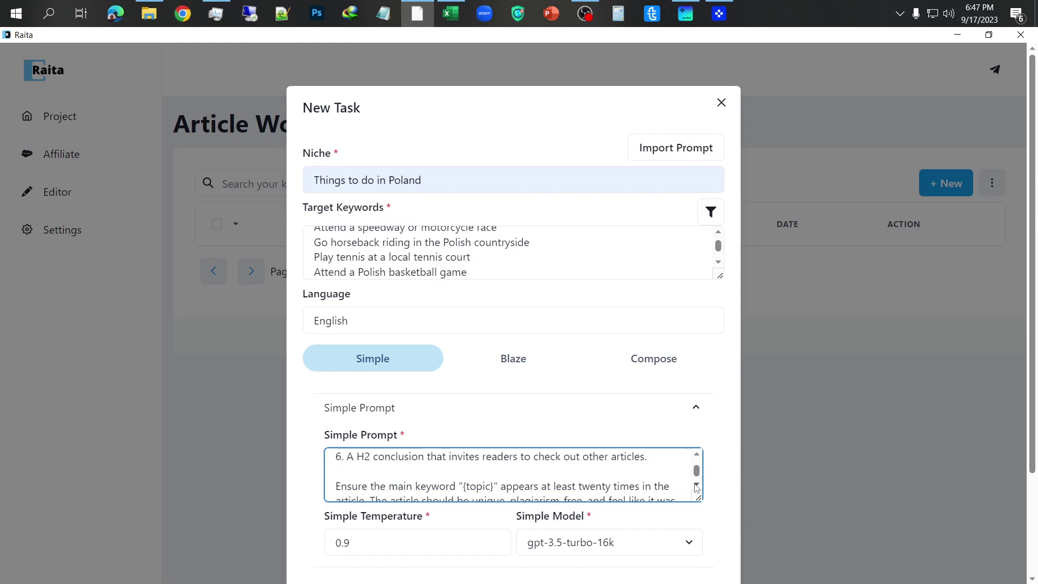
left_click(697, 485)
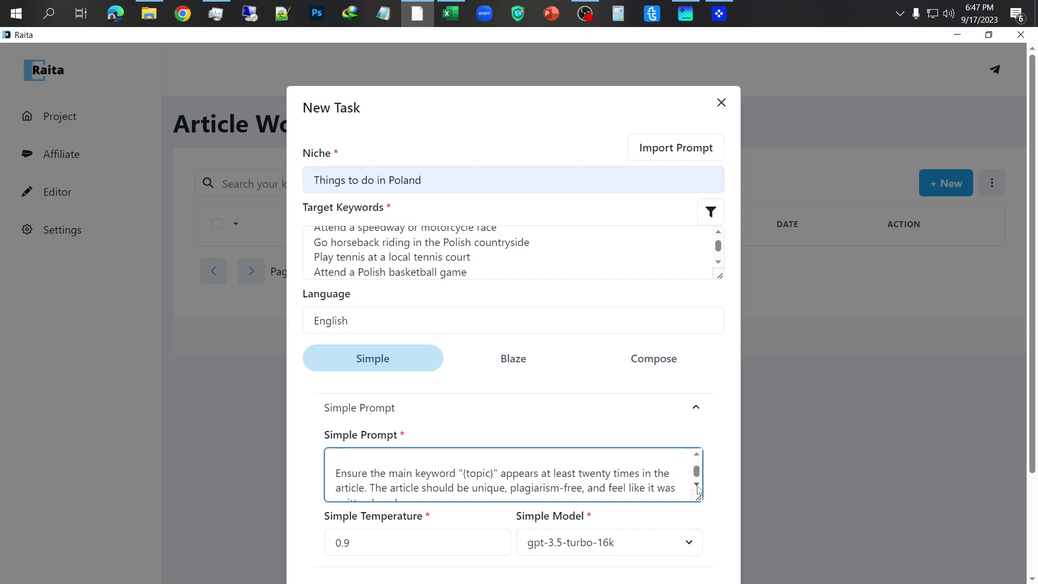
scroll(698, 486, "down", 2)
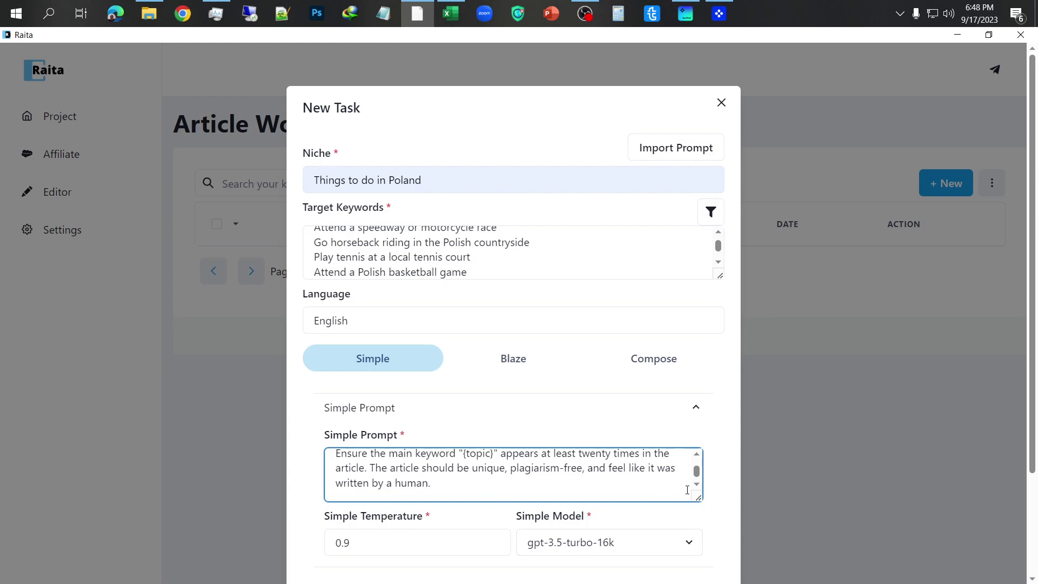
Step: Check the Simple Prompt's closing HTML formatting instructions and start the article generation task with gpt-3.5-turbo-16k at temperature 0.9
scroll(697, 486, "down", 2)
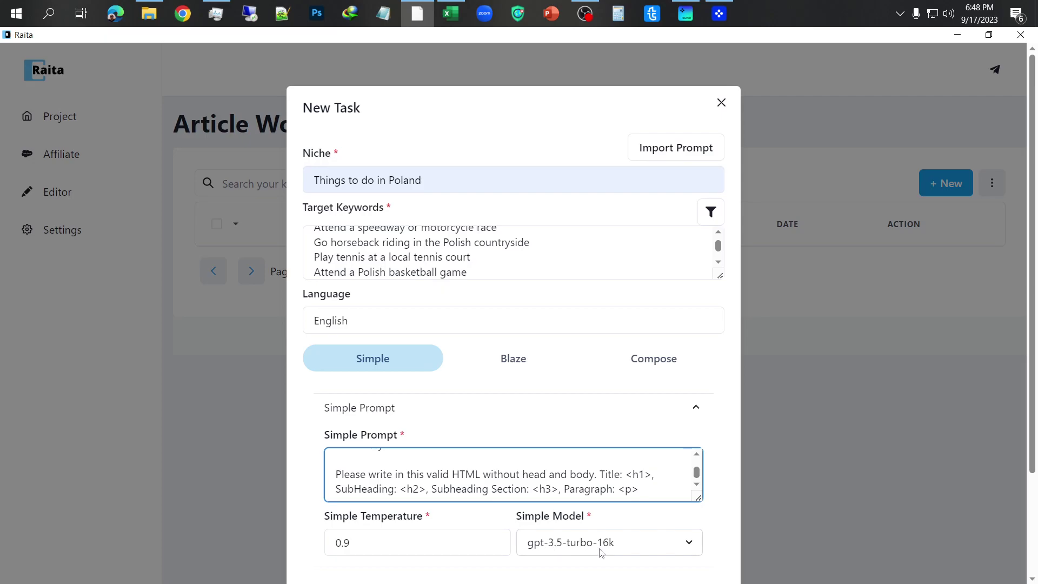
scroll(616, 550, "down", 3)
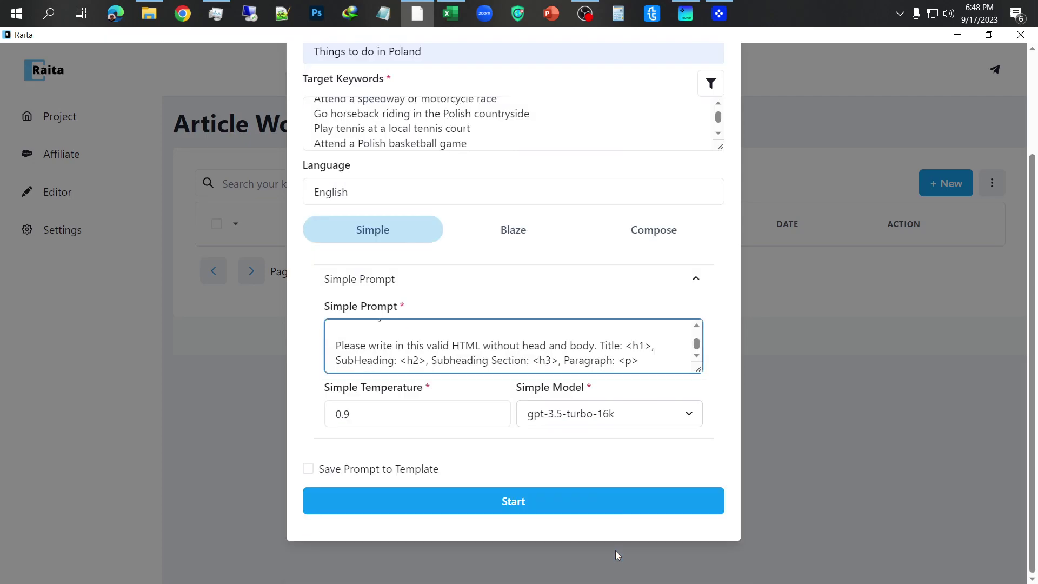
left_click(514, 507)
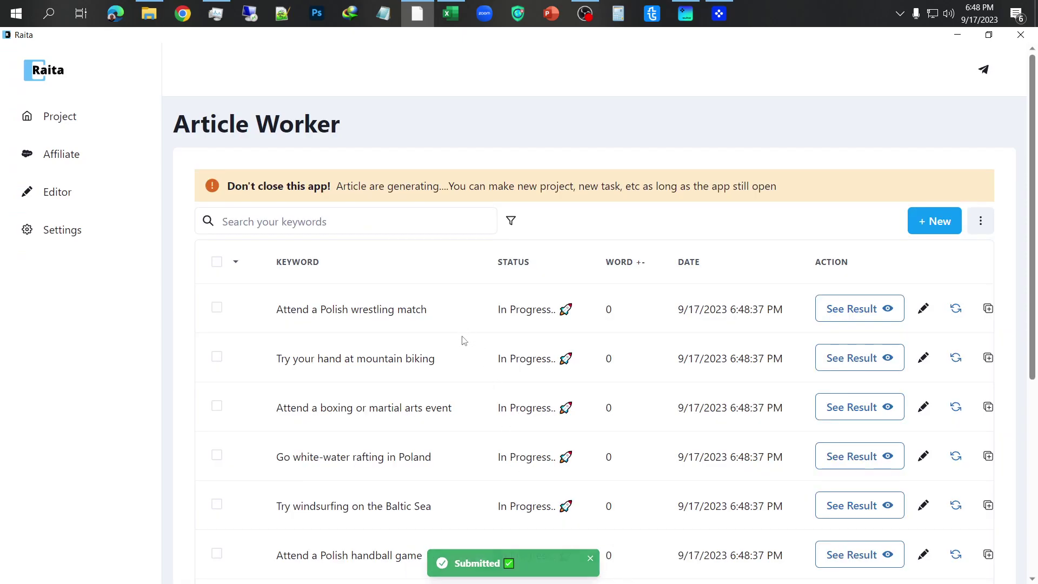
Step: Show 30 keywords per page in the article list and check the generation status of the submitted keywords
scroll(489, 338, "down", 5)
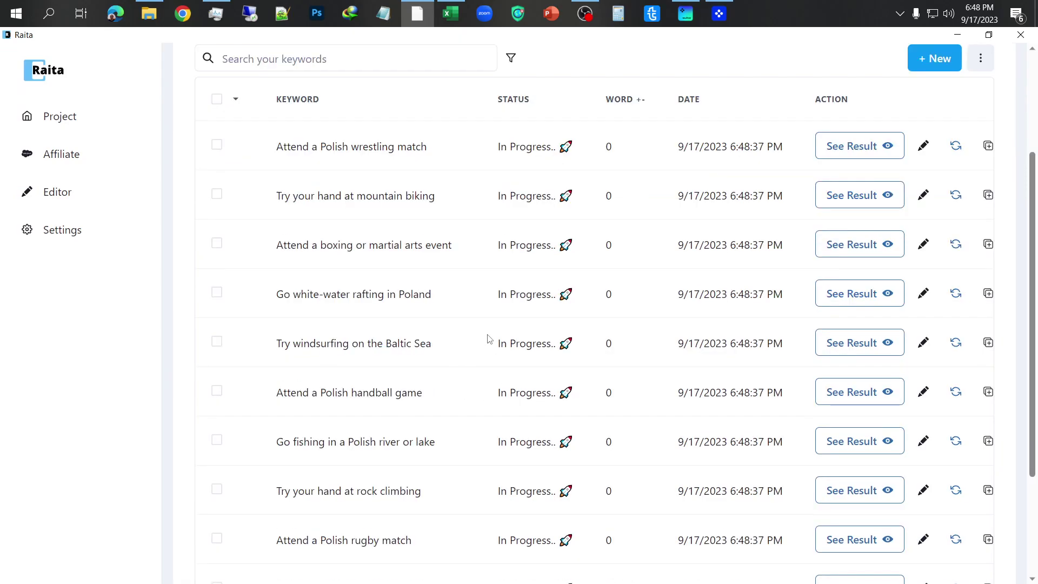
scroll(490, 339, "up", 2)
scroll(489, 341, "down", 3)
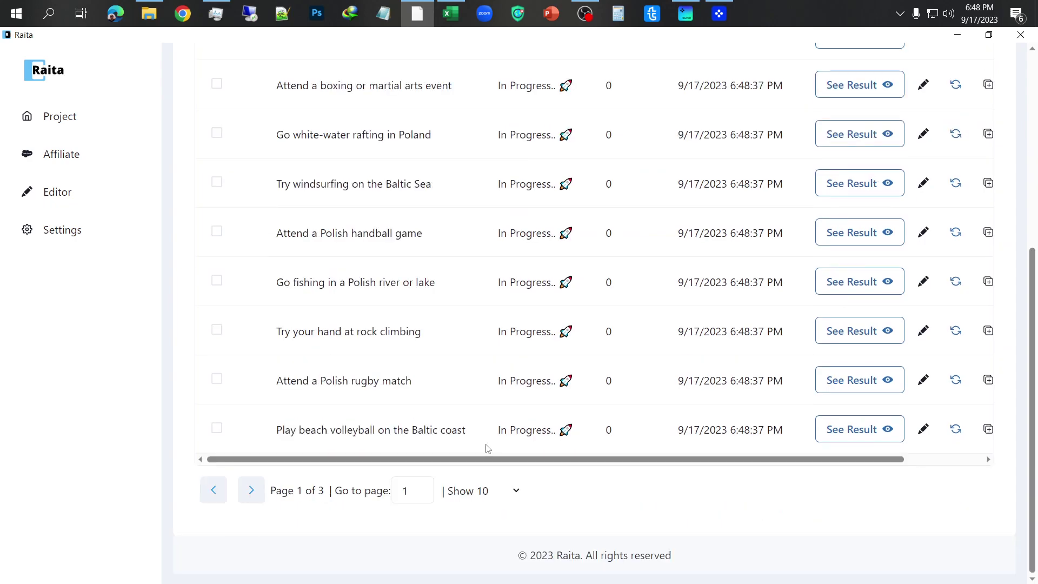
left_click(483, 492)
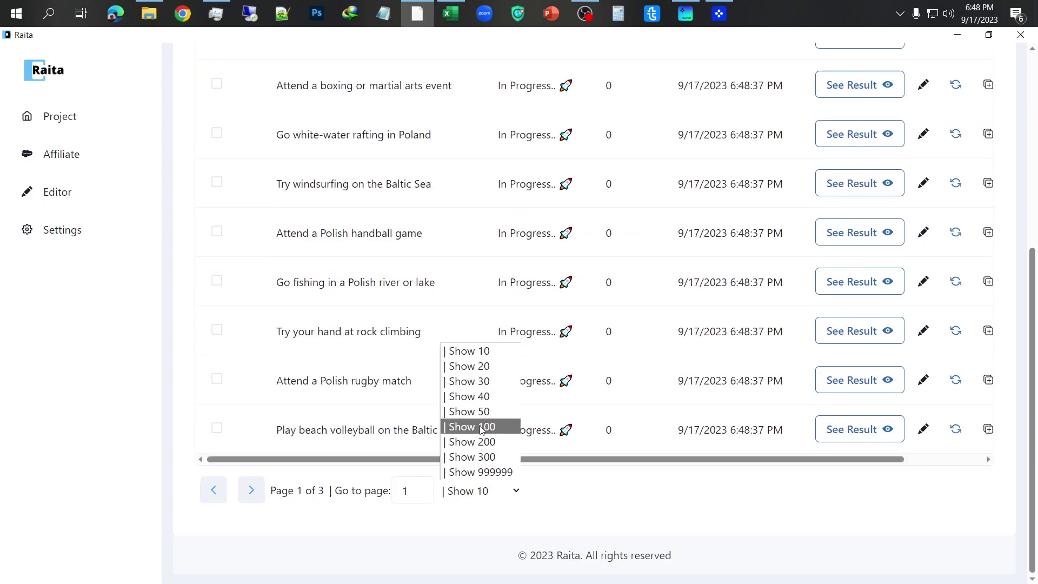
left_click(481, 382)
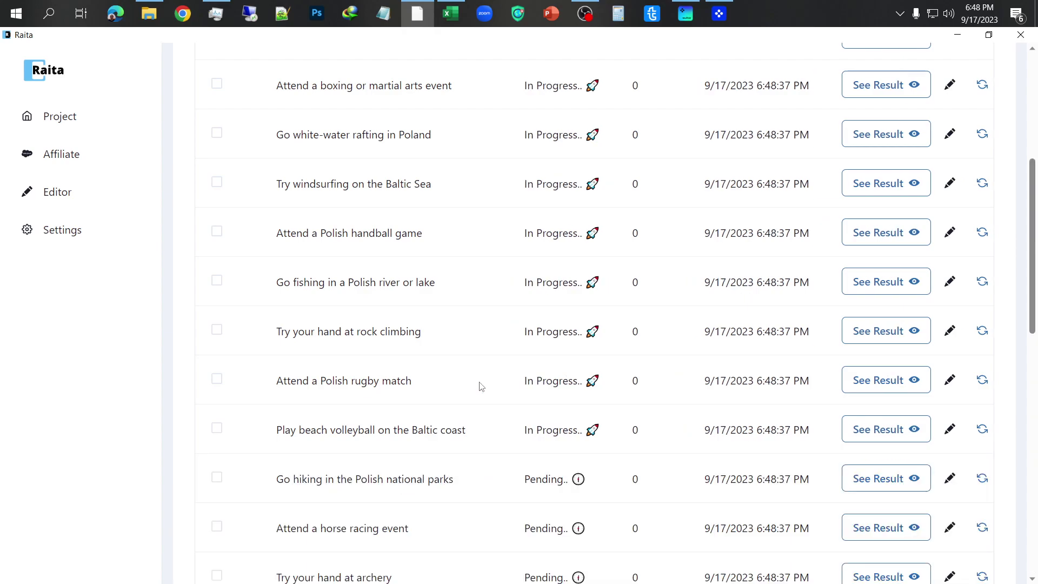
scroll(481, 386, "up", 3)
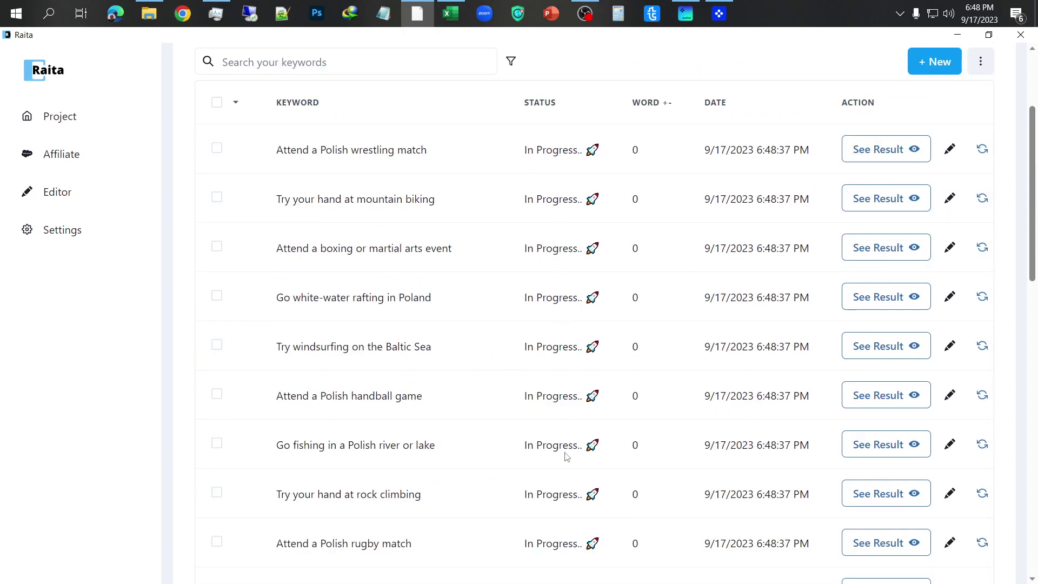
scroll(565, 460, "down", 2)
scroll(562, 498, "down", 3)
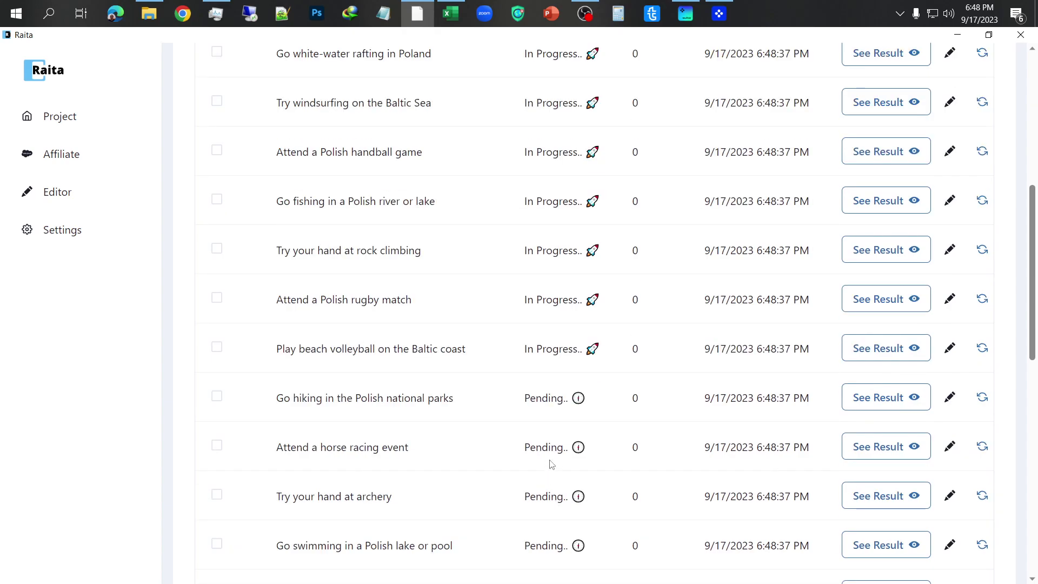
Step: Reopen the POLAND SPORT AND ACTIVITY project and read the generated result for "Attend a boxing or martial arts event" through to its end
left_click(76, 120)
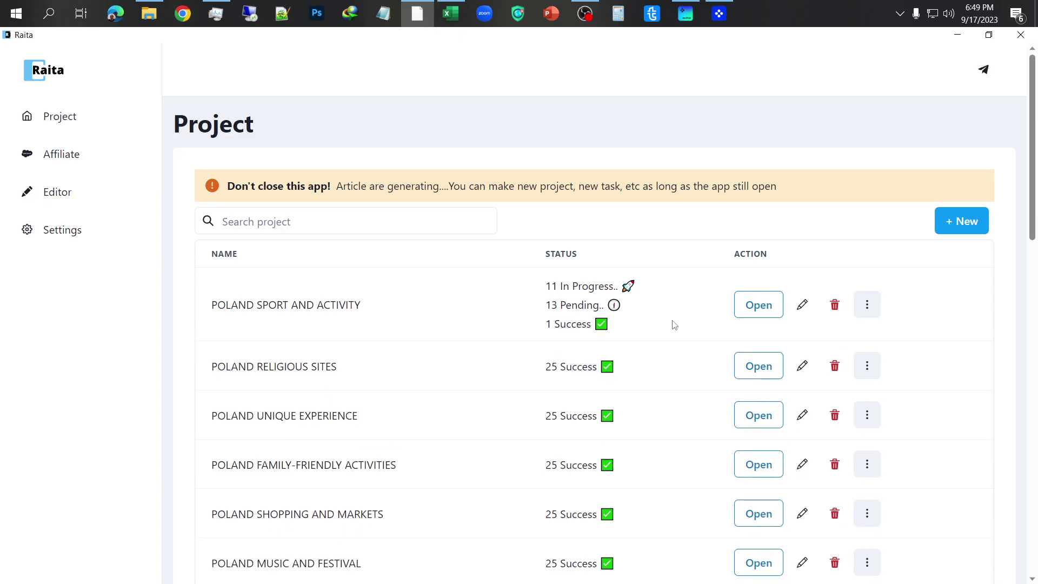
left_click(763, 313)
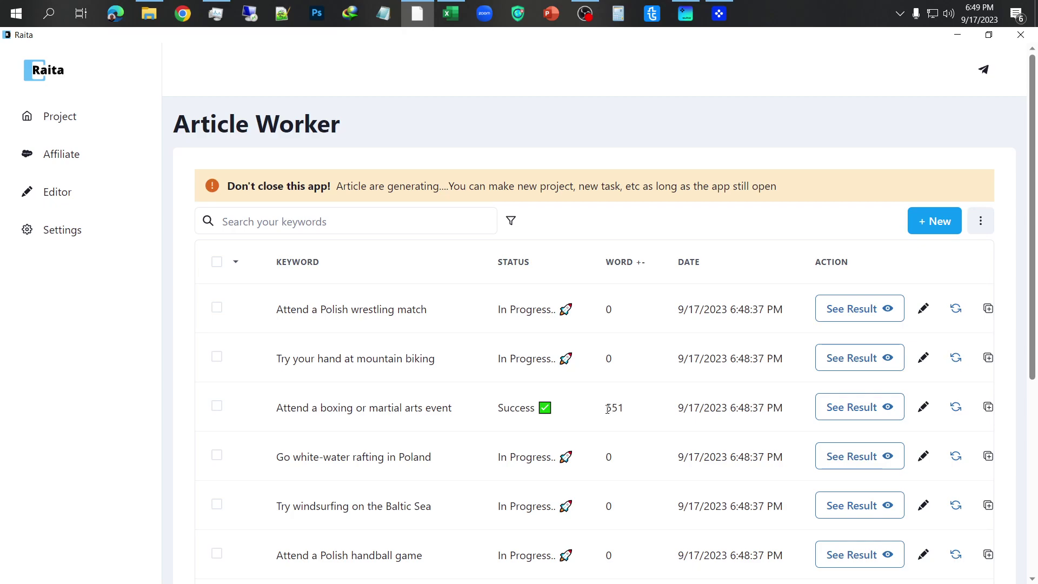
left_click(846, 411)
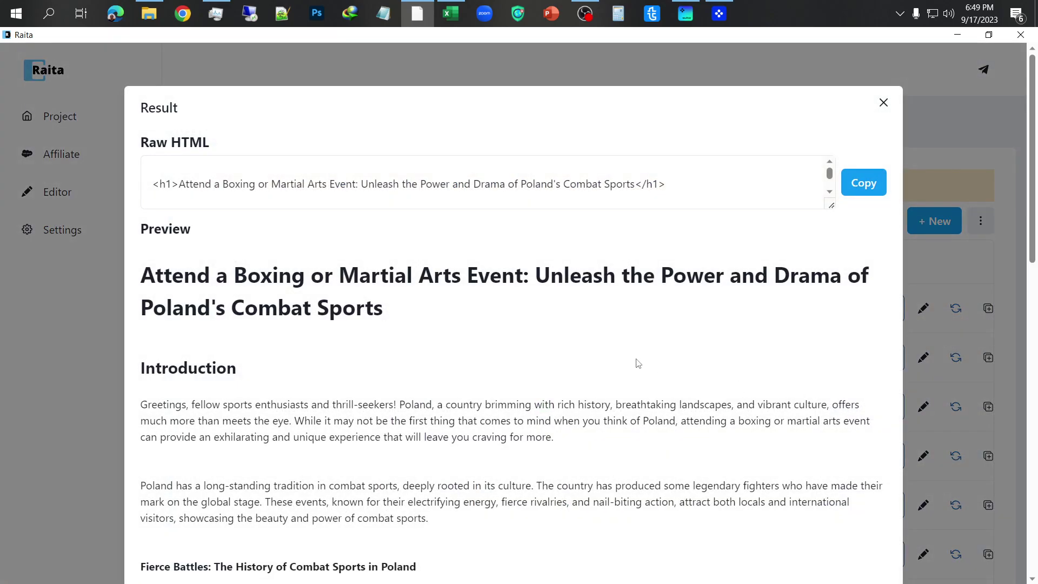
scroll(635, 361, "down", 3)
scroll(635, 361, "down", 10)
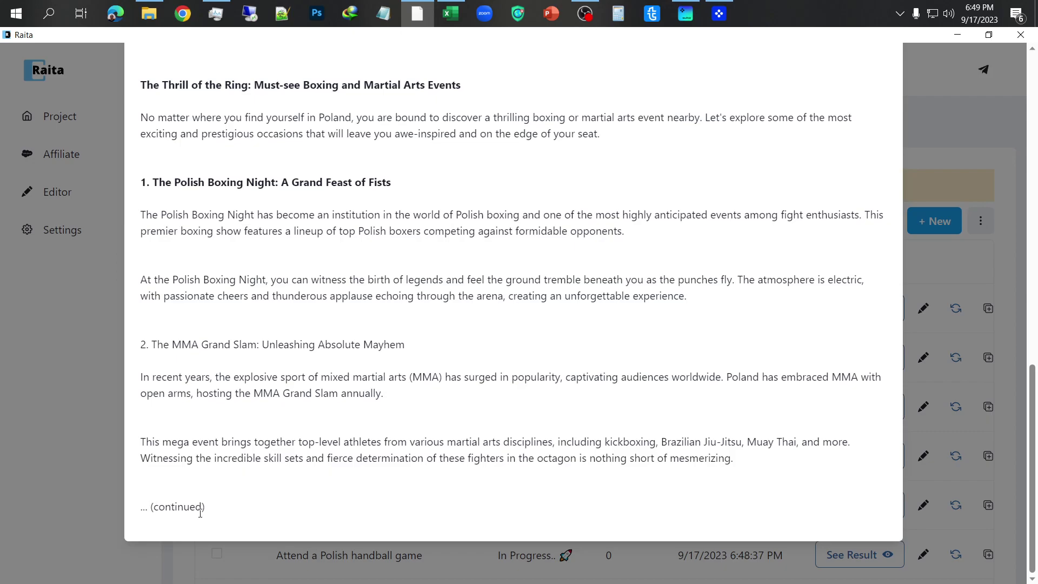
left_click(53, 380)
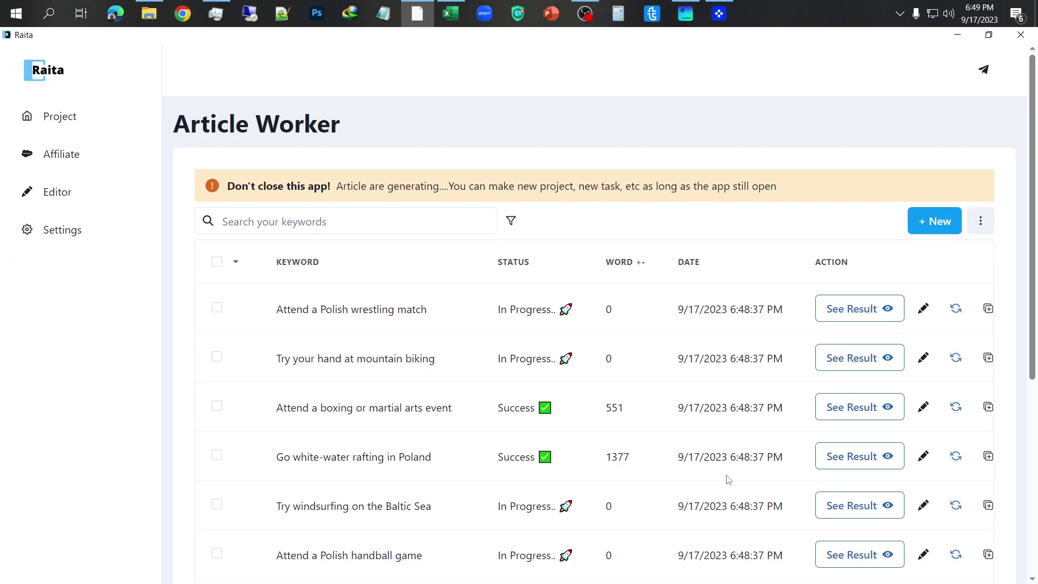
Step: Review the full generated article for "Go white-water rafting in Poland", including its table, FAQs and conclusion, and close it
left_click(875, 458)
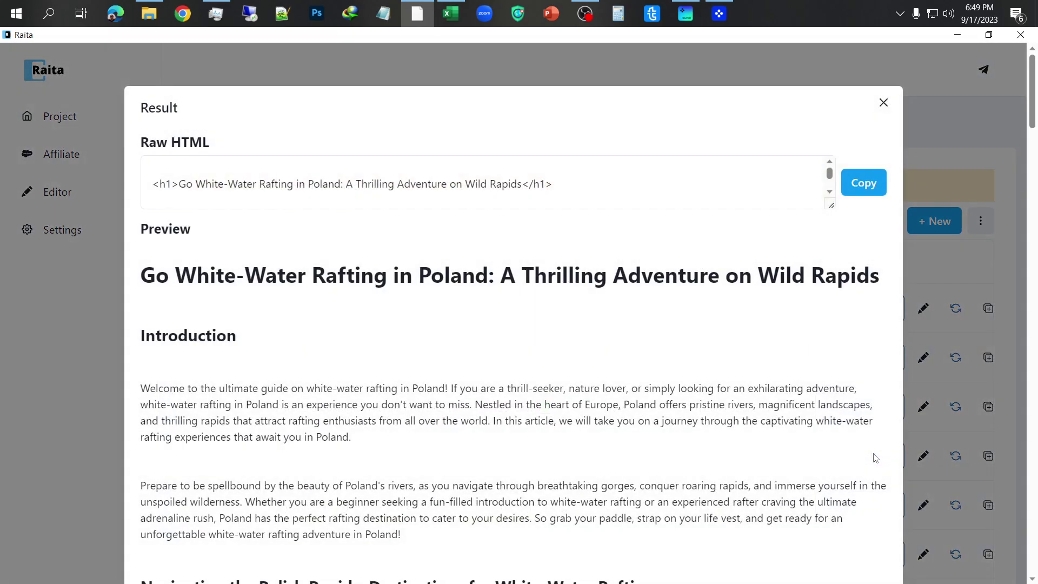
scroll(652, 377, "down", 5)
scroll(652, 377, "down", 1)
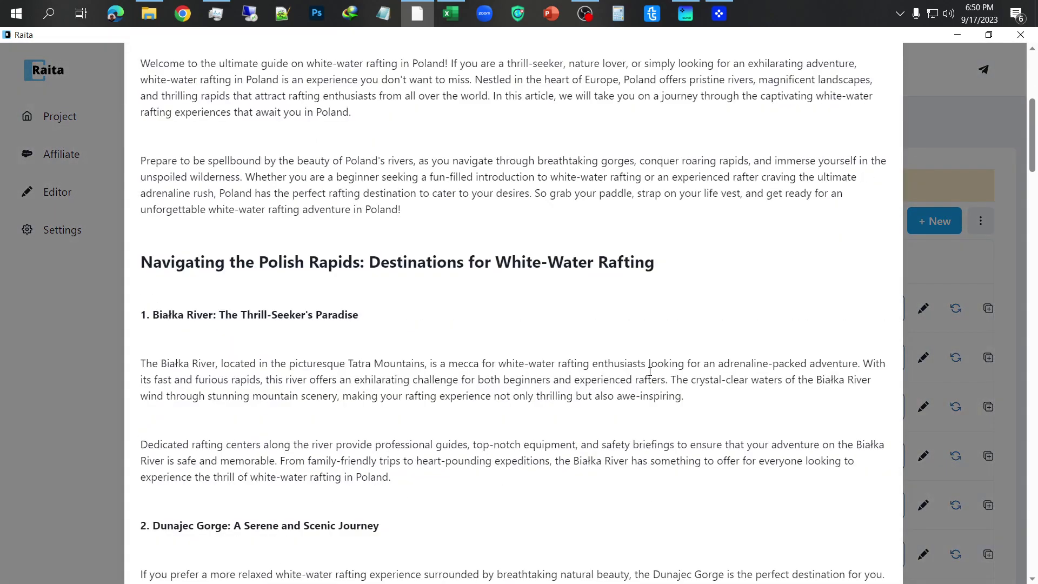
scroll(649, 372, "down", 9)
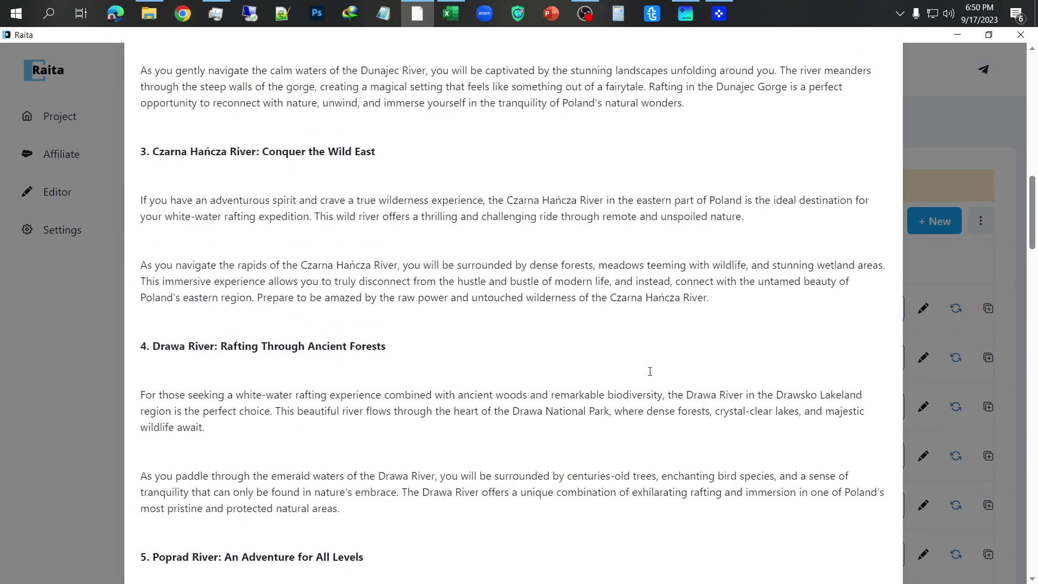
scroll(650, 371, "down", 10)
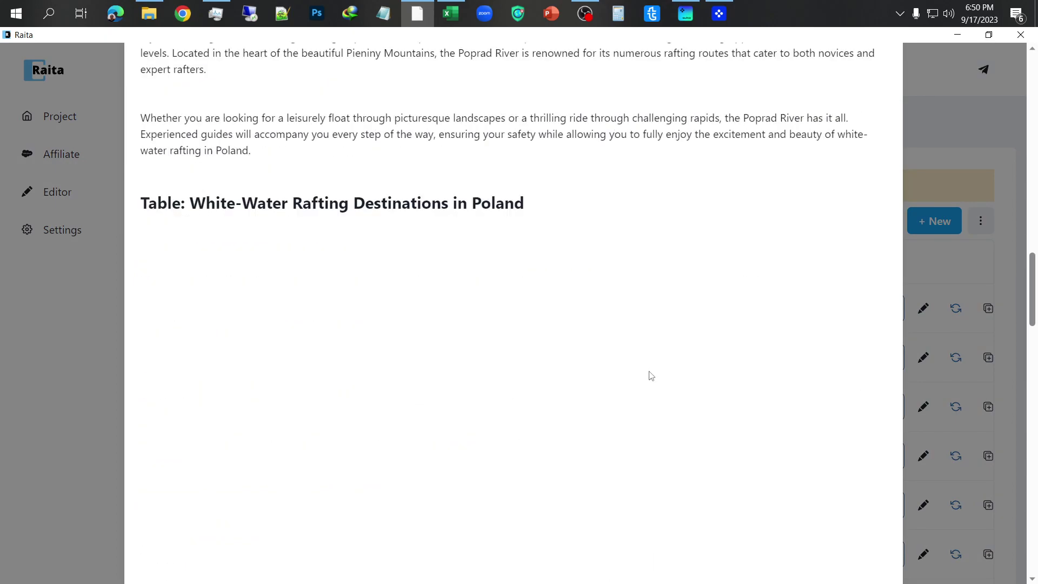
scroll(652, 376, "down", 8)
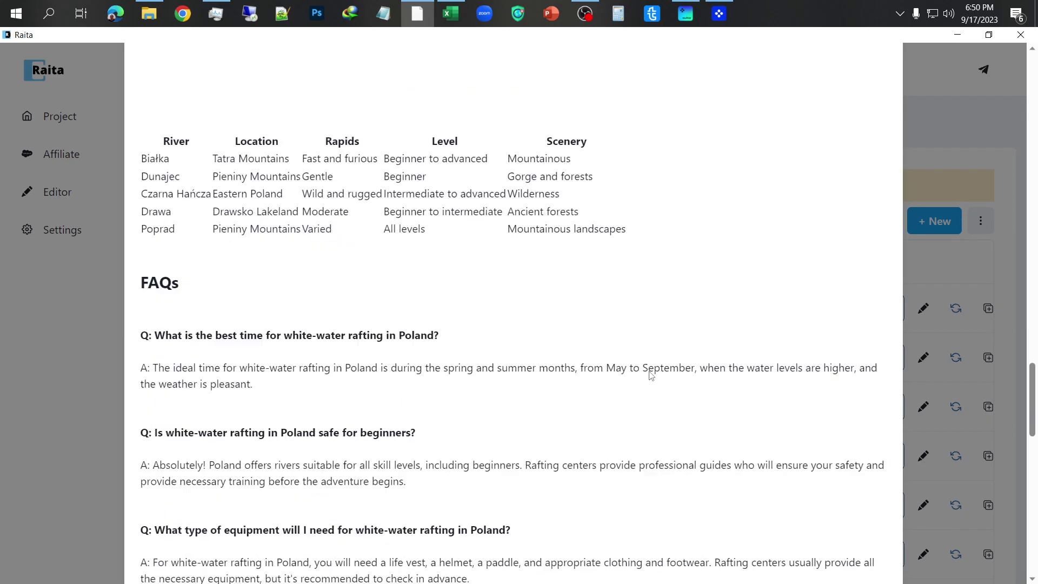
scroll(652, 376, "down", 10)
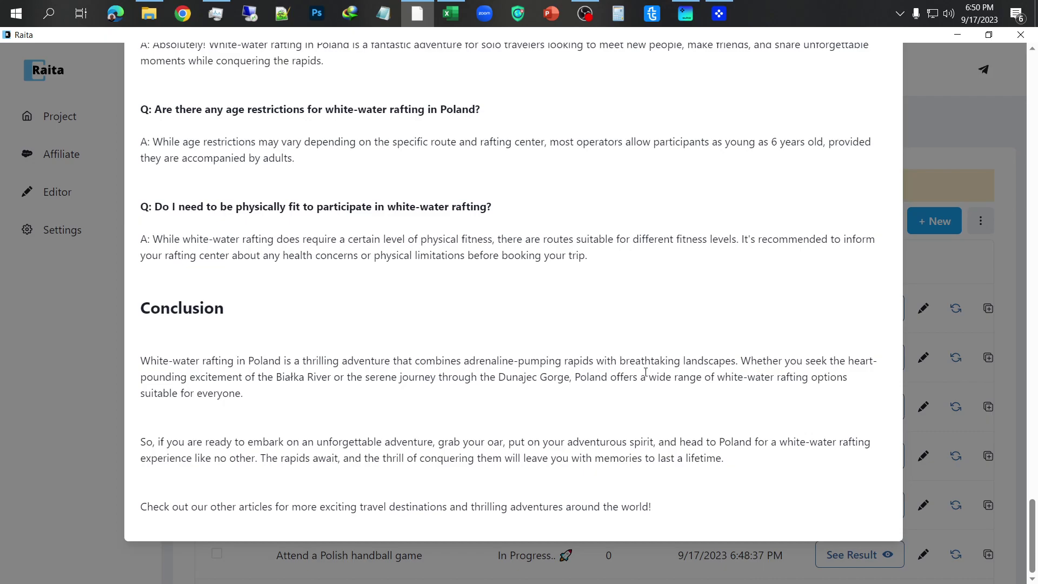
left_click(77, 346)
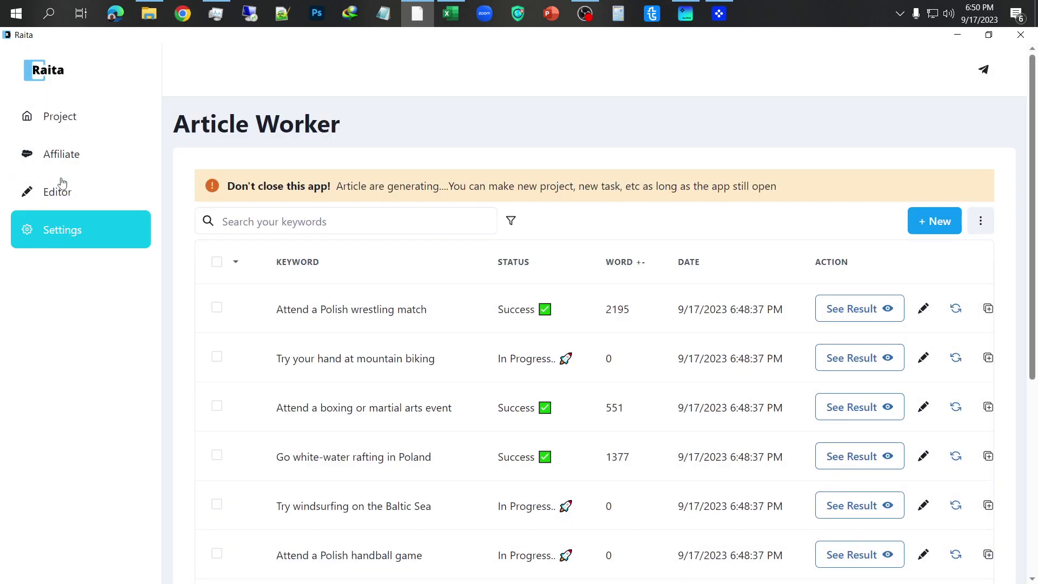
Step: Reopen the POLAND SPORT AND ACTIVITY project, show 30 keywords per page, and review the articles' statuses and word counts
left_click(60, 114)
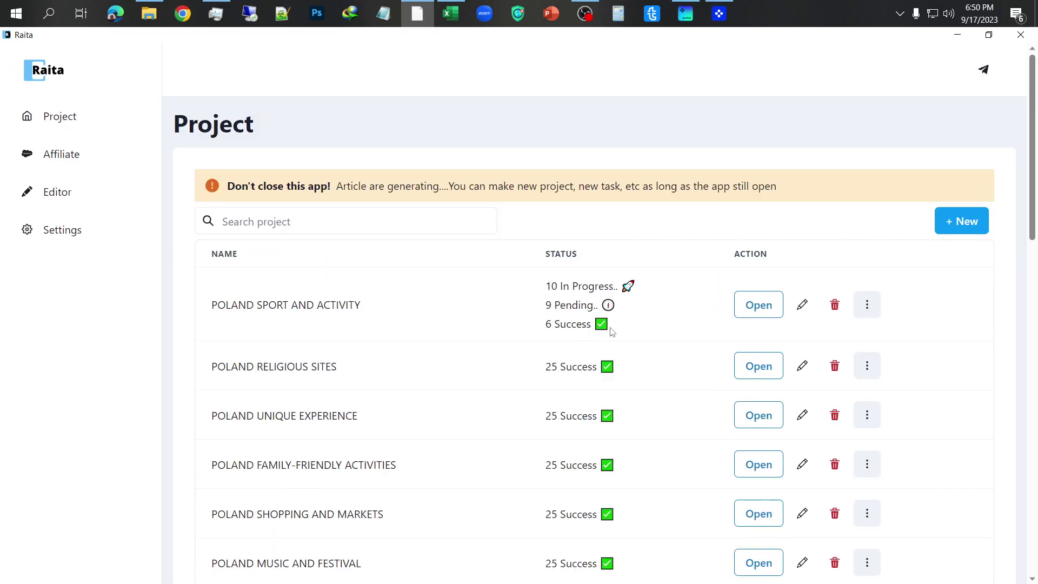
left_click(751, 311)
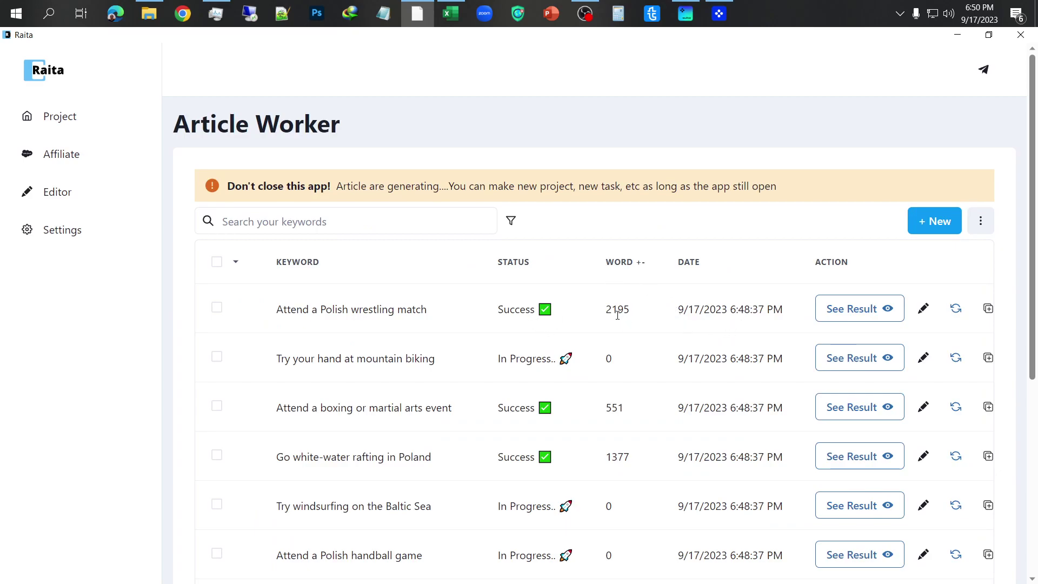
scroll(614, 446, "down", 3)
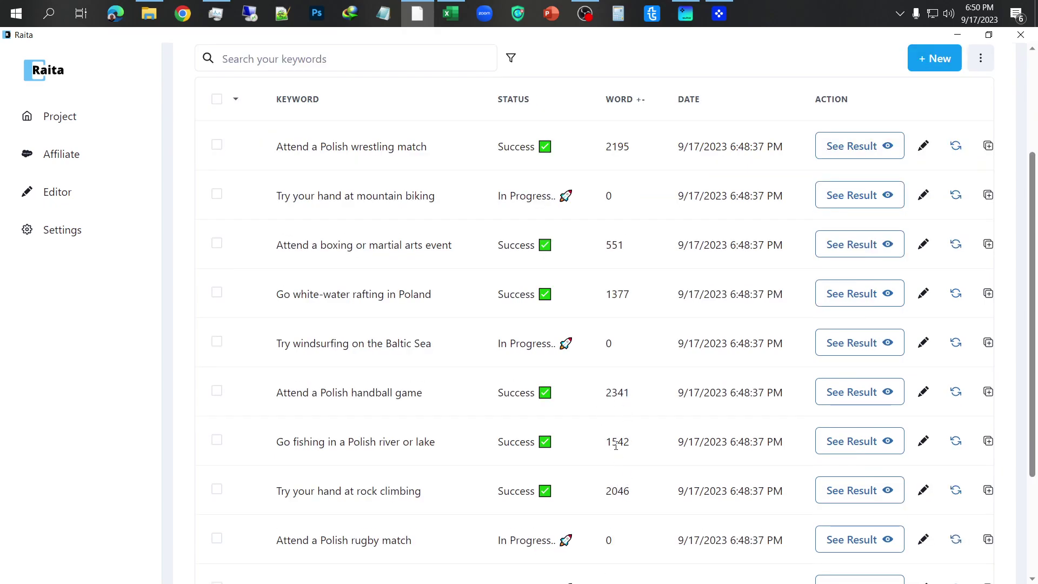
scroll(629, 444, "down", 3)
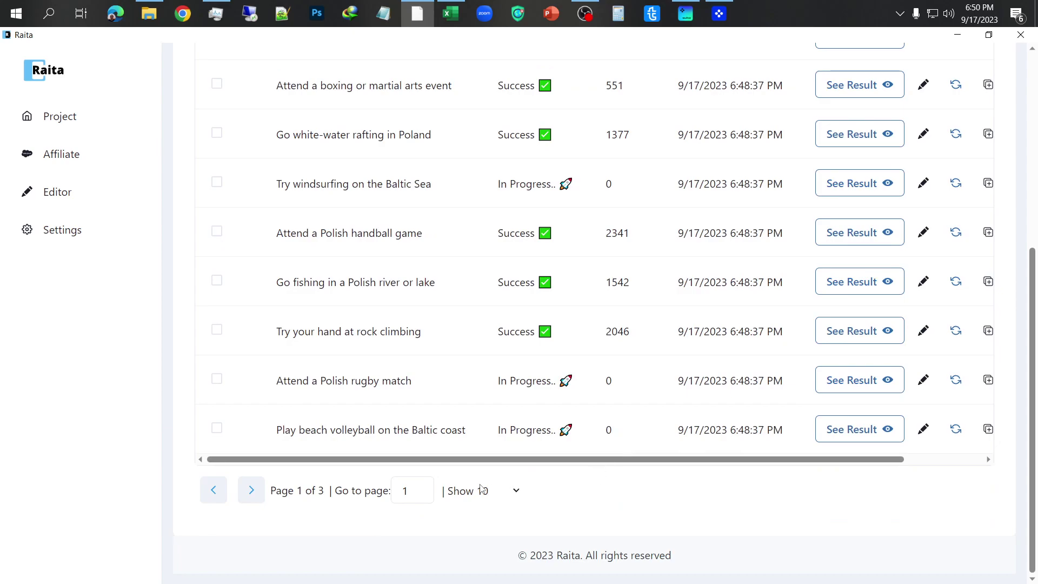
left_click(471, 497)
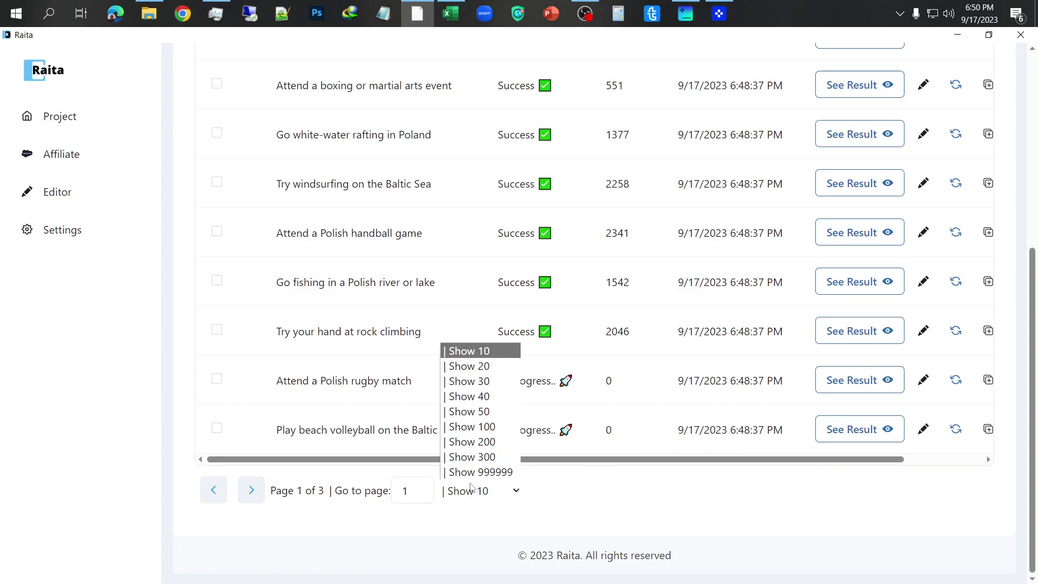
left_click(469, 382)
scroll(475, 388, "down", 5)
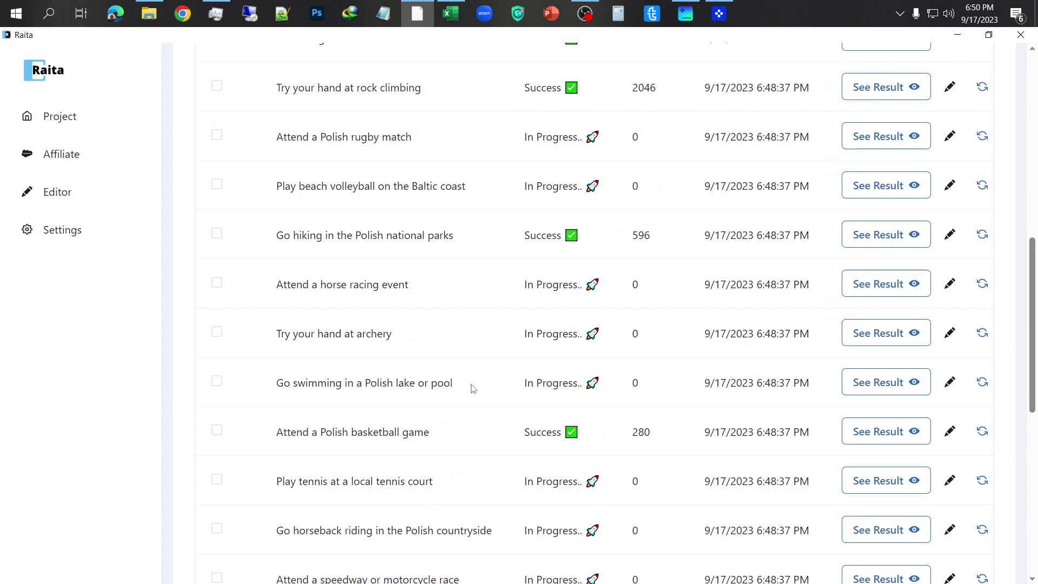
scroll(641, 431, "down", 2)
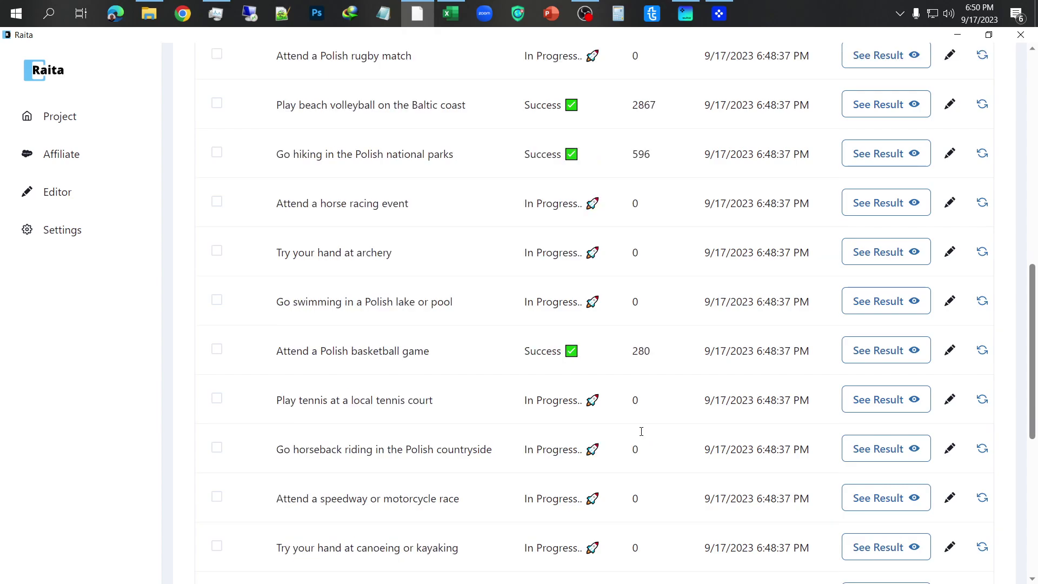
scroll(642, 436, "down", 6)
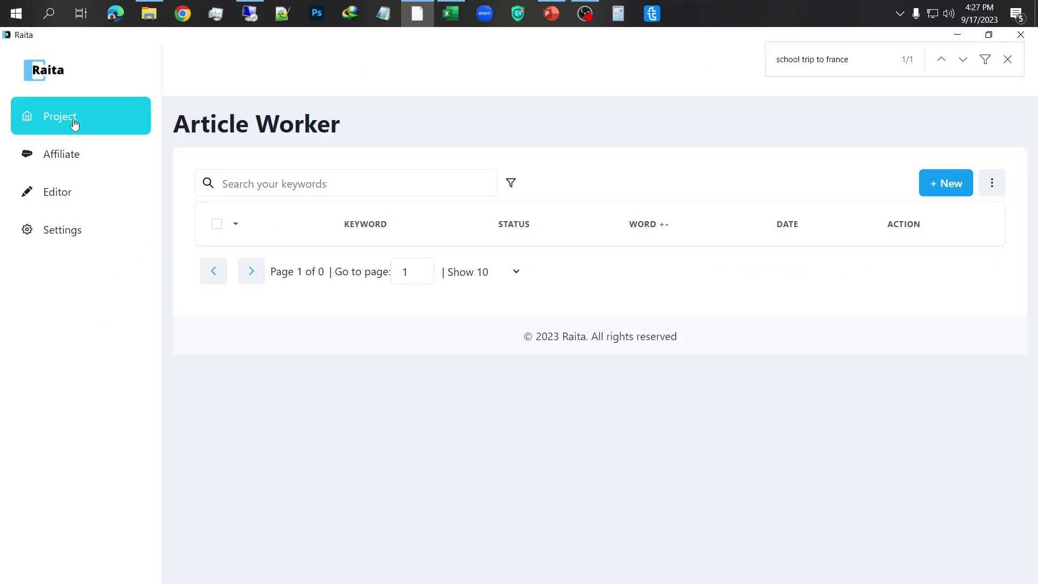
Step: Open the POLAND RELIGIOUS SITES project and filter its articles to a maximum of 1500 words
left_click(74, 122)
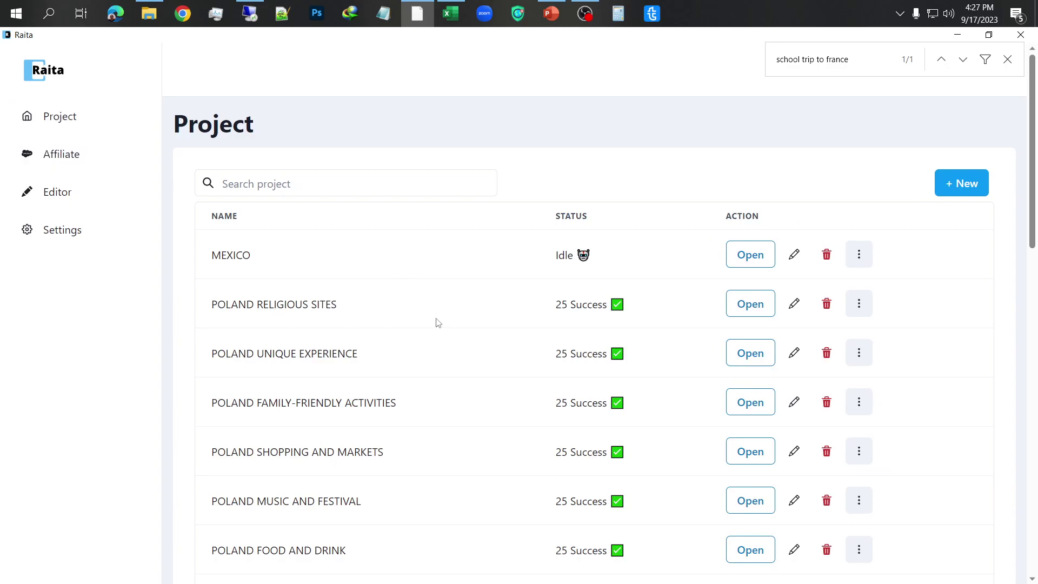
left_click(765, 312)
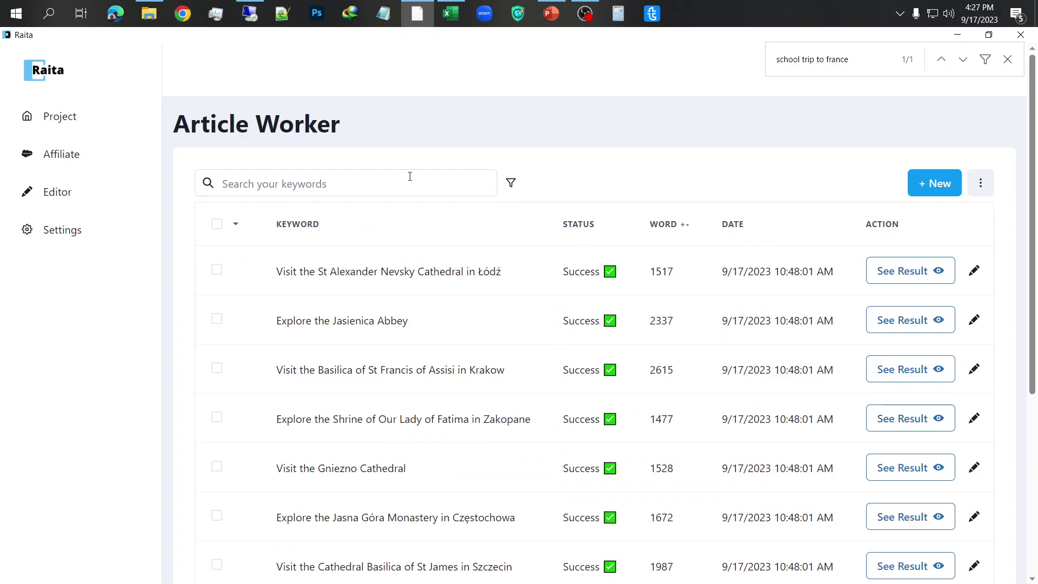
left_click(511, 183)
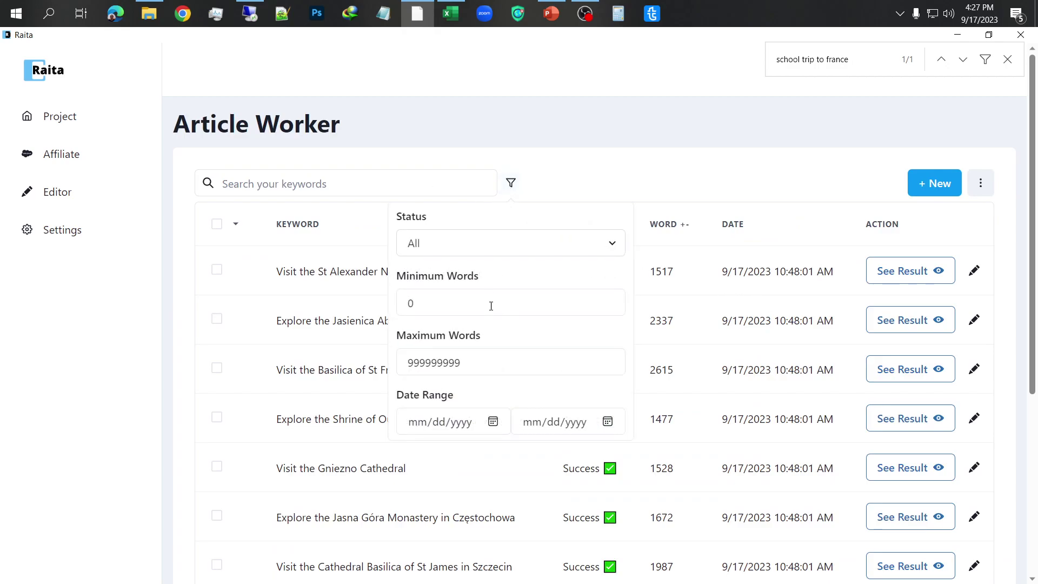
left_click_drag(480, 365, 409, 367)
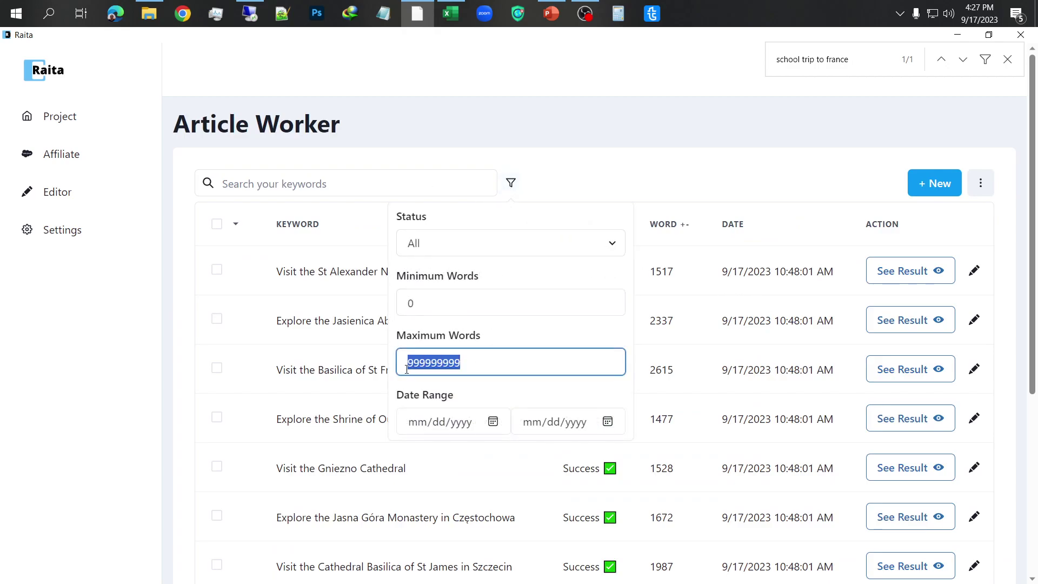
type("1500")
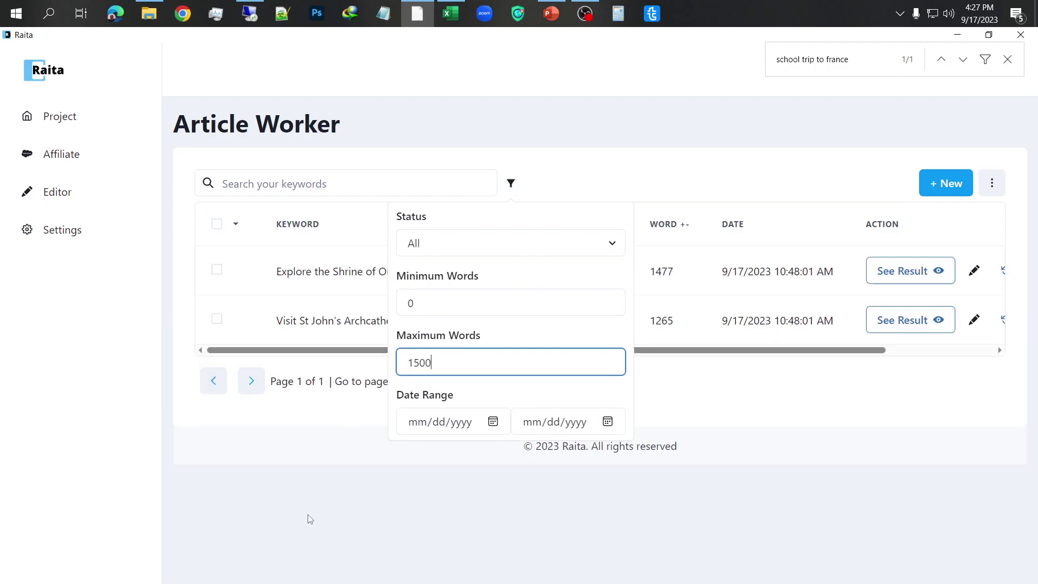
left_click(338, 511)
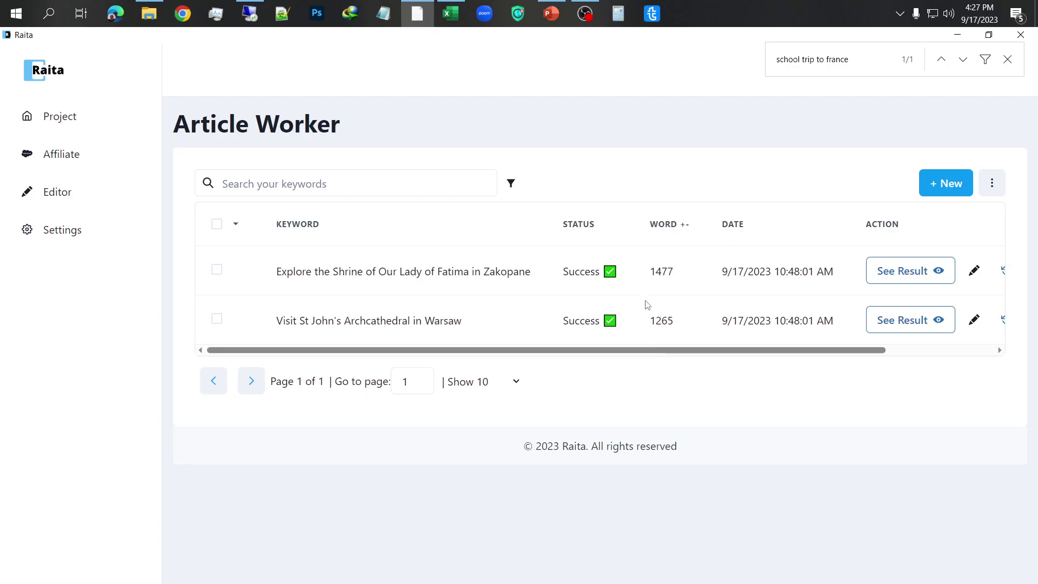
Step: Read the generated result for "Explore the Shrine of Our Lady of Fatima in Zakopane" through to its conclusion and close it
left_click(895, 273)
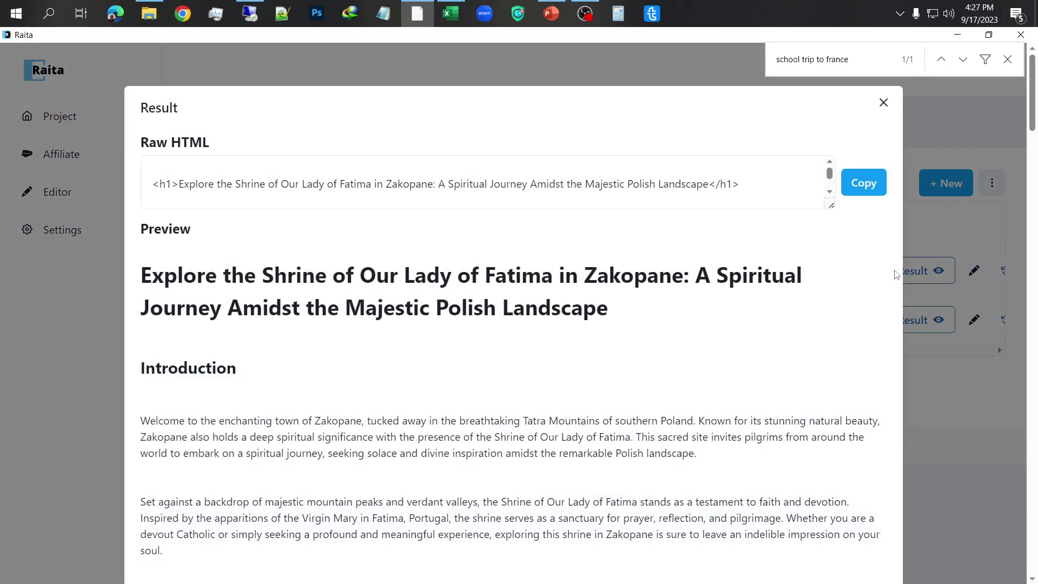
scroll(764, 304, "down", 6)
scroll(765, 306, "down", 20)
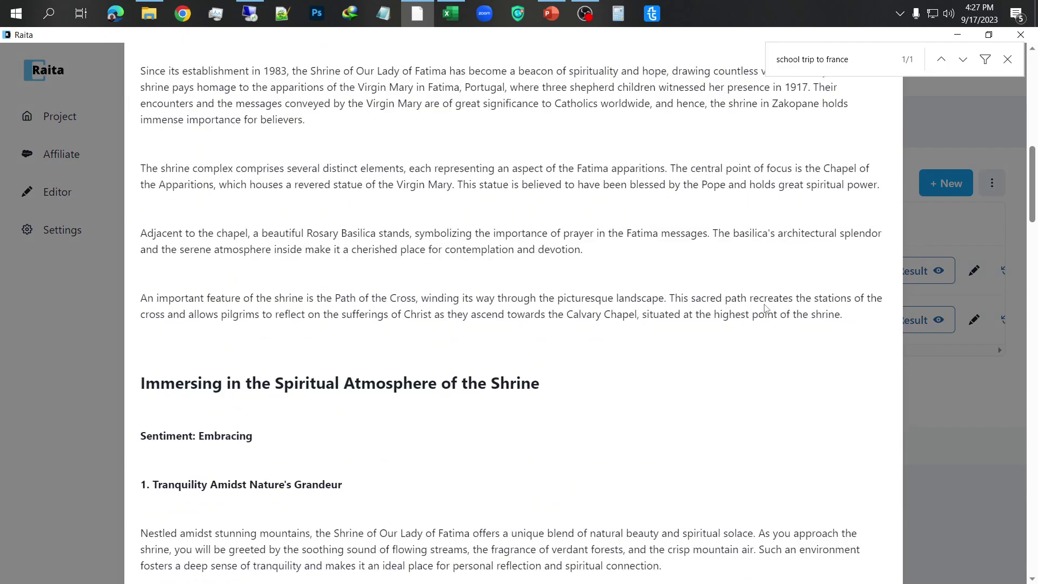
scroll(767, 309, "down", 7)
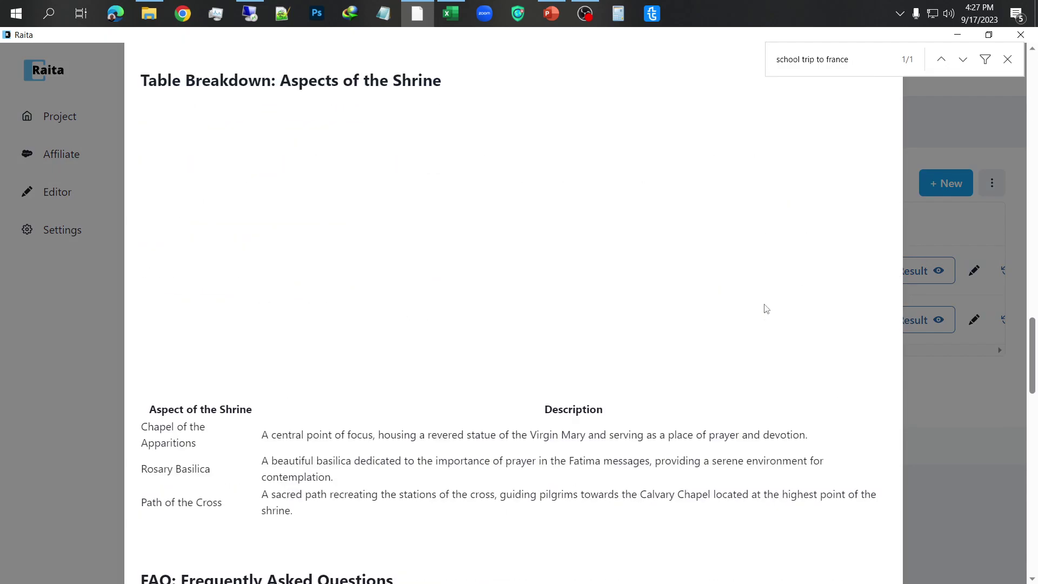
scroll(767, 309, "down", 20)
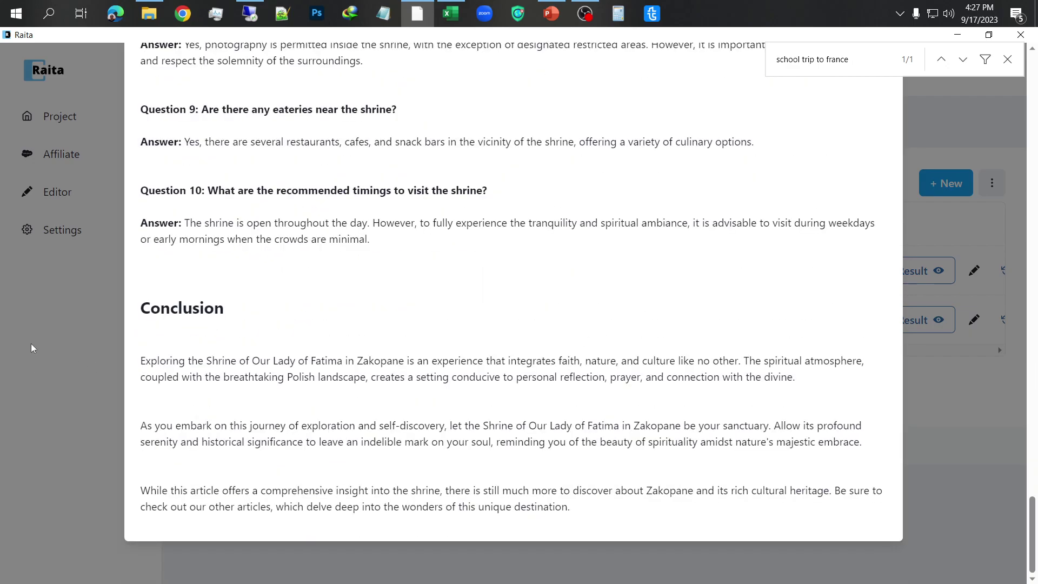
left_click(31, 343)
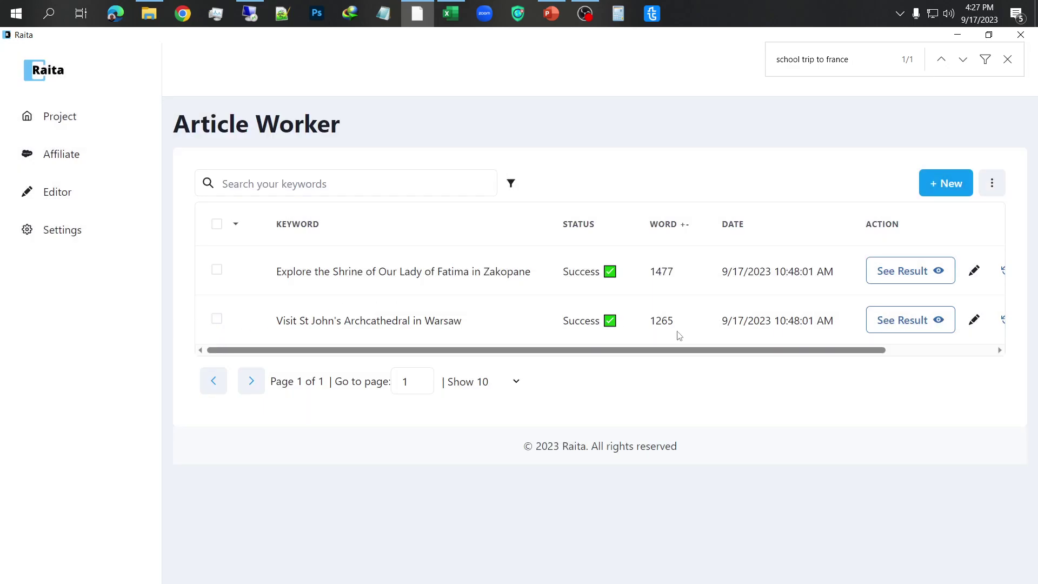
Step: Review the full generated article for "Visit St John's Archcathedral in Warsaw", including its table and FAQs, and close it
left_click(901, 319)
scroll(824, 345, "down", 15)
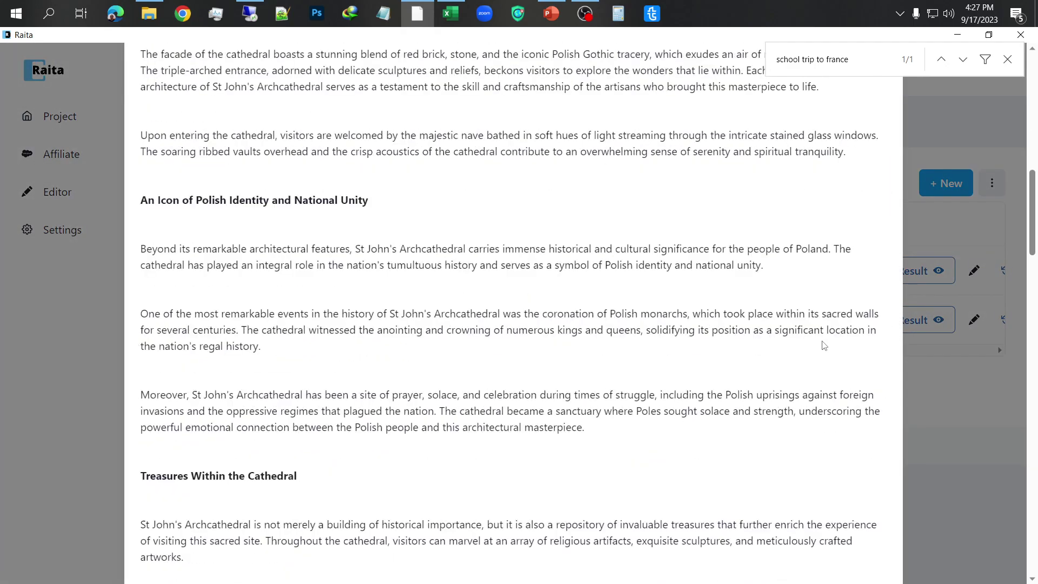
scroll(824, 345, "down", 10)
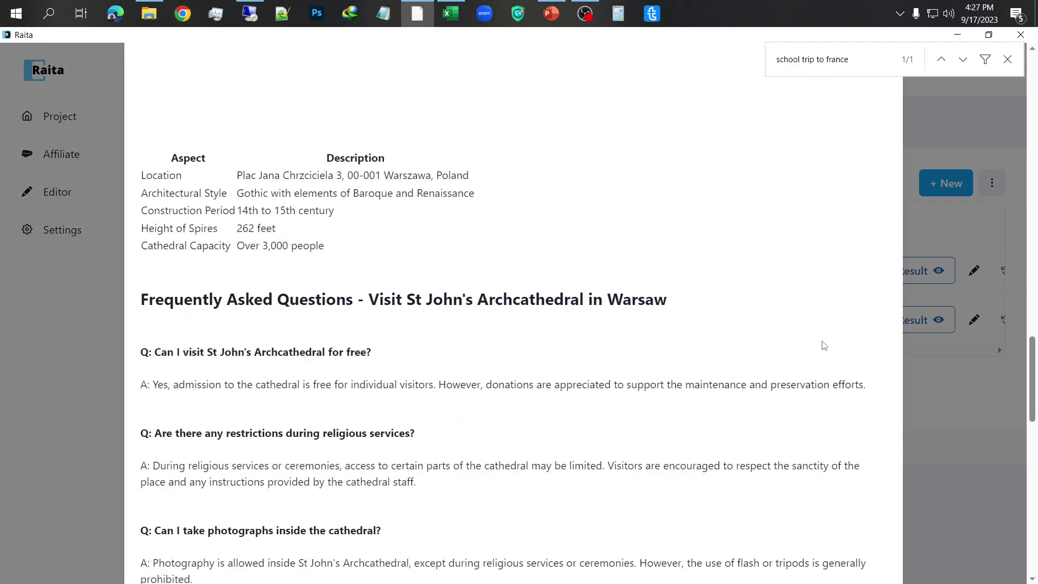
scroll(824, 345, "down", 12)
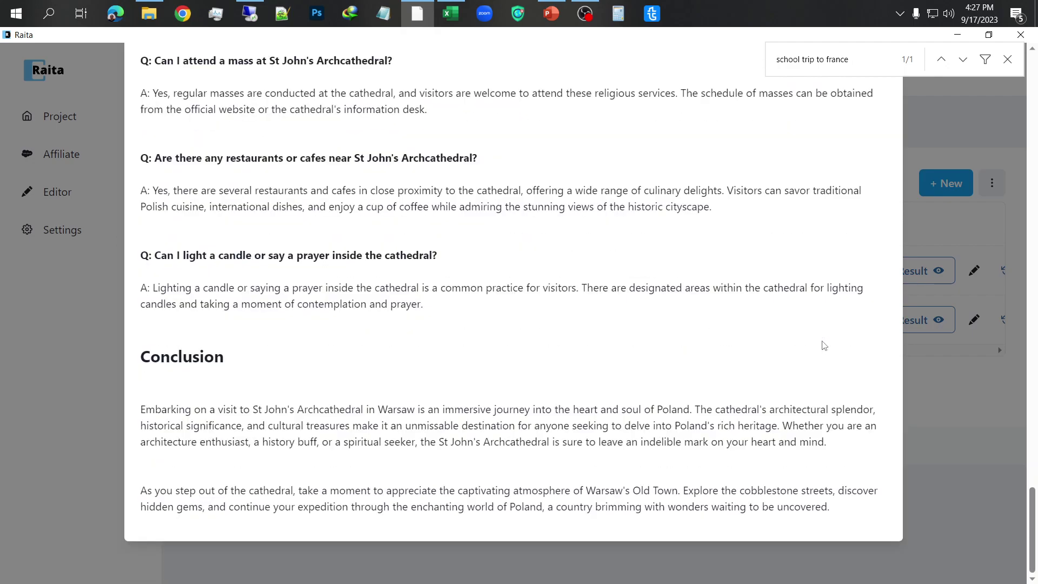
left_click(66, 332)
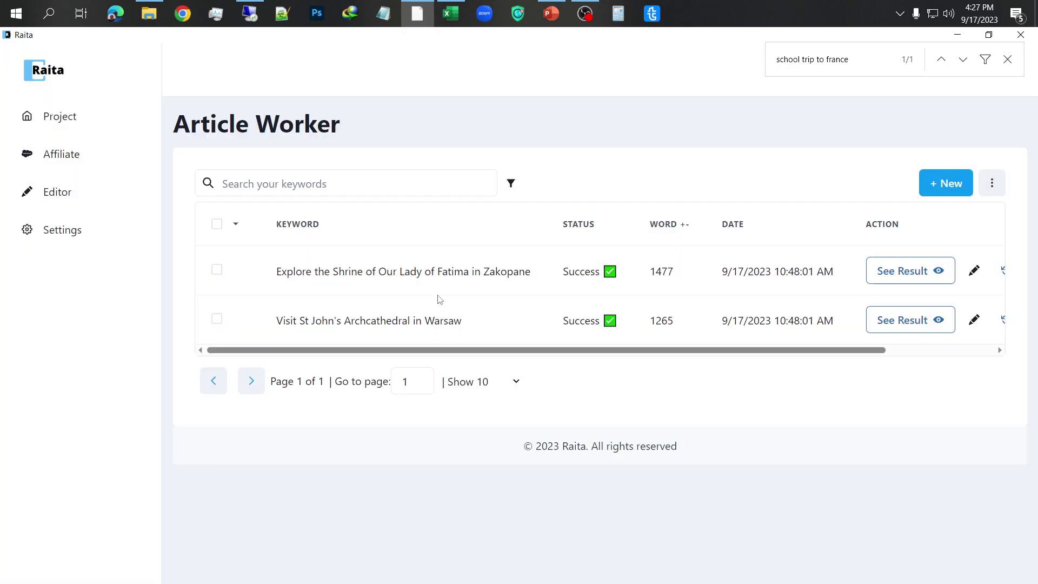
Step: Raise the article filter's maximum word count to 999999
left_click(511, 183)
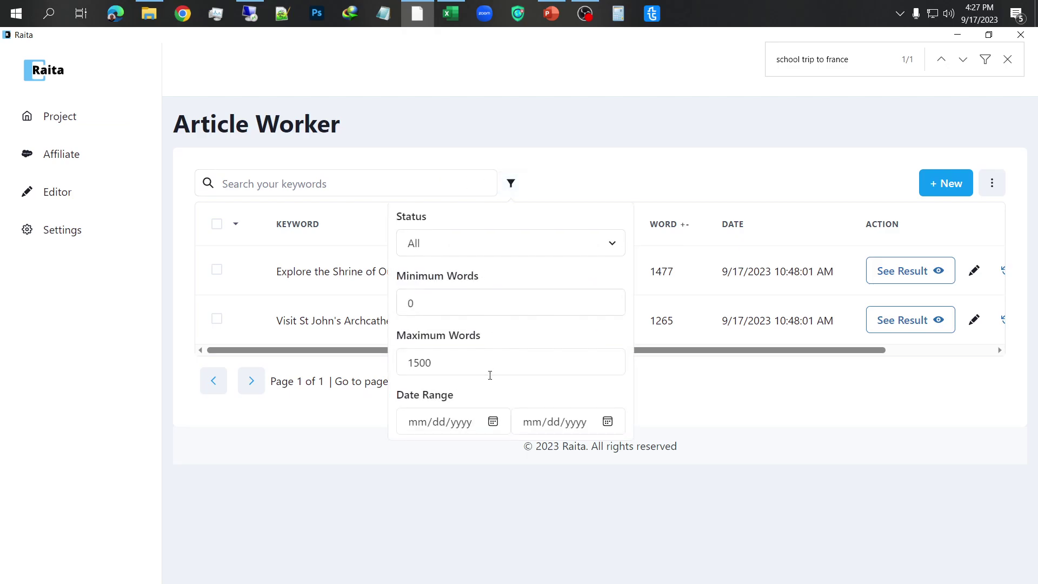
double_click(463, 366)
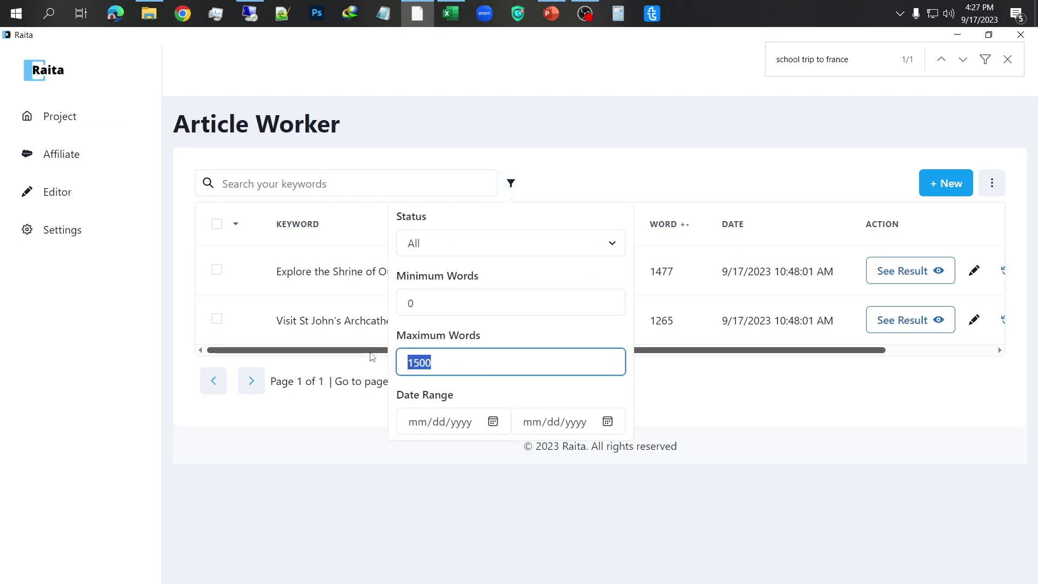
type("999999")
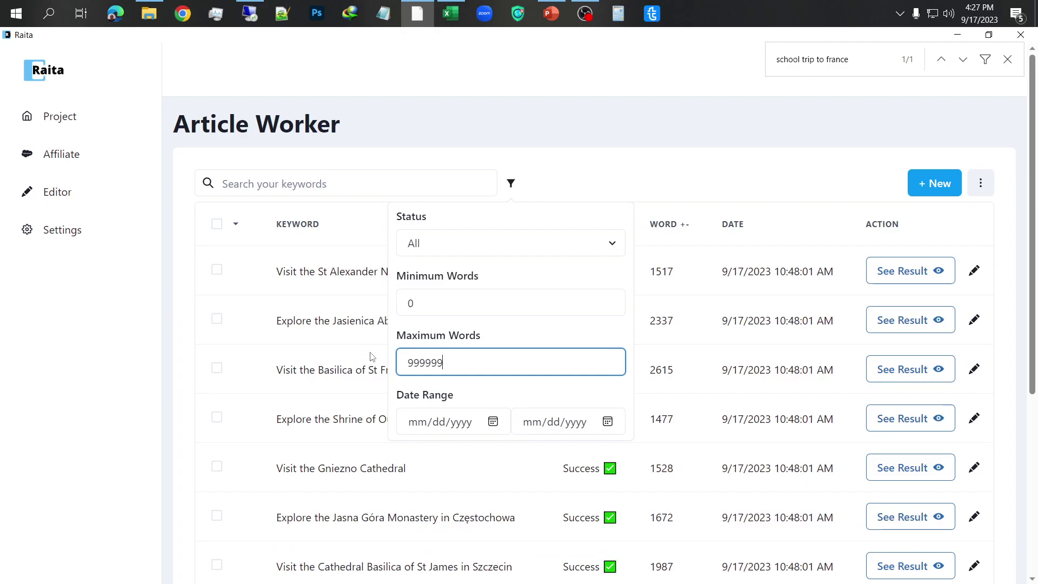
left_click(124, 370)
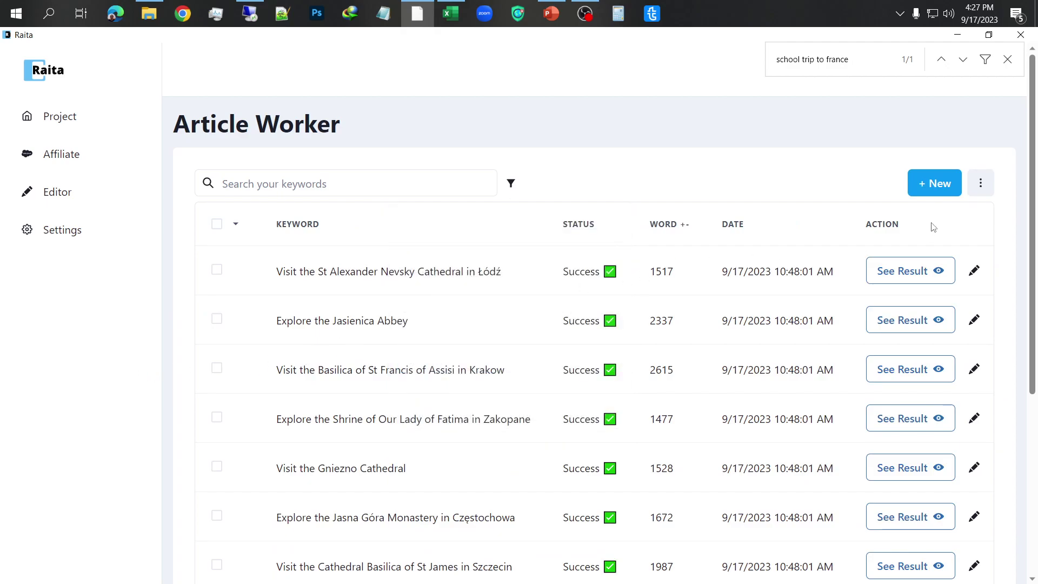
Step: Show 30 keywords per page and review the statuses and word counts of all the religious site articles
scroll(670, 394, "down", 5)
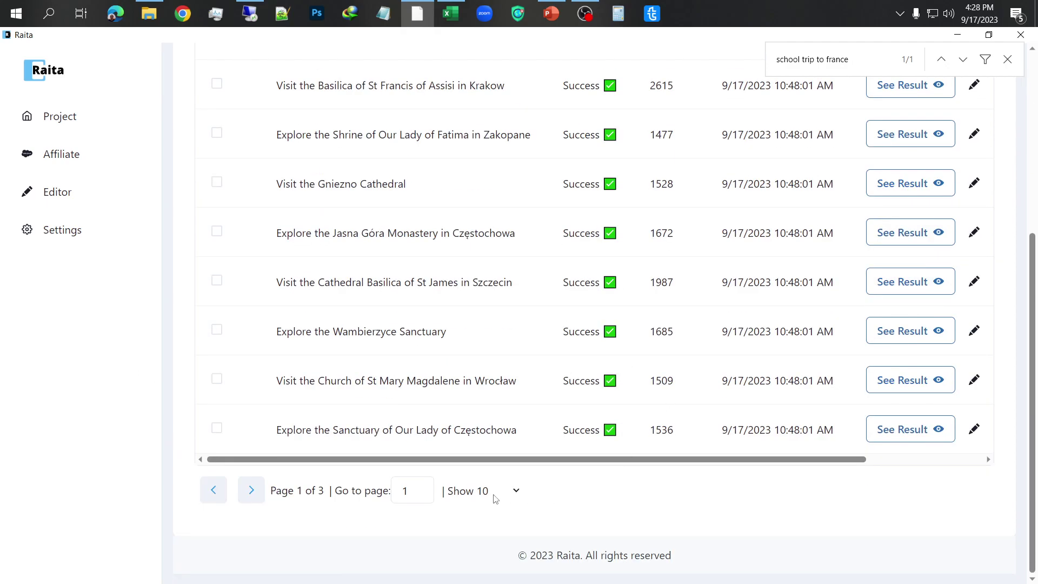
left_click(478, 501)
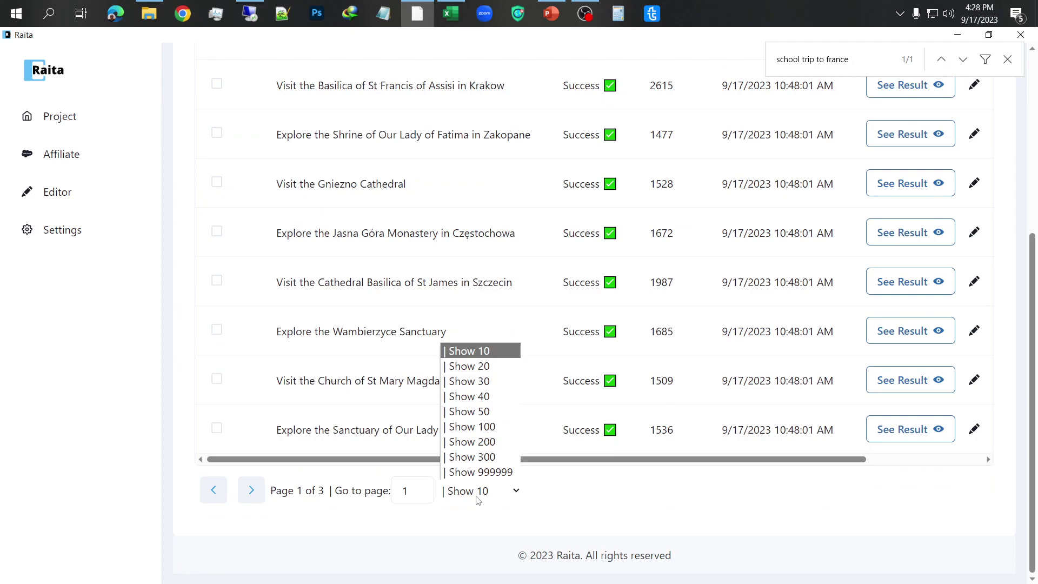
left_click(477, 380)
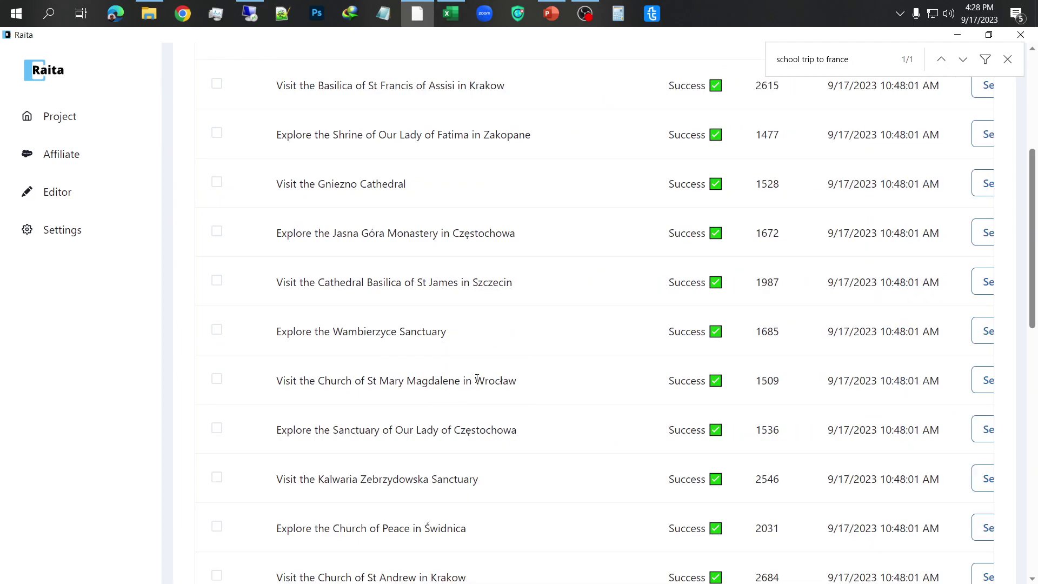
scroll(477, 379, "down", 12)
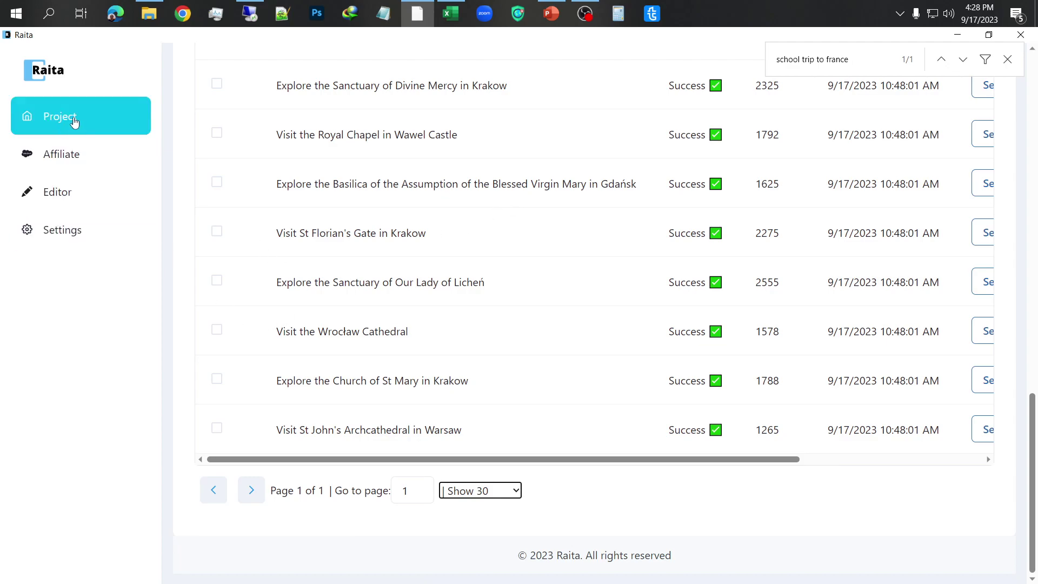
Step: Switch to the travel keyword workbook in Excel and review the POLAND sheet's keyword categories from Explore Polish Cities through Religious Sites
left_click(454, 12)
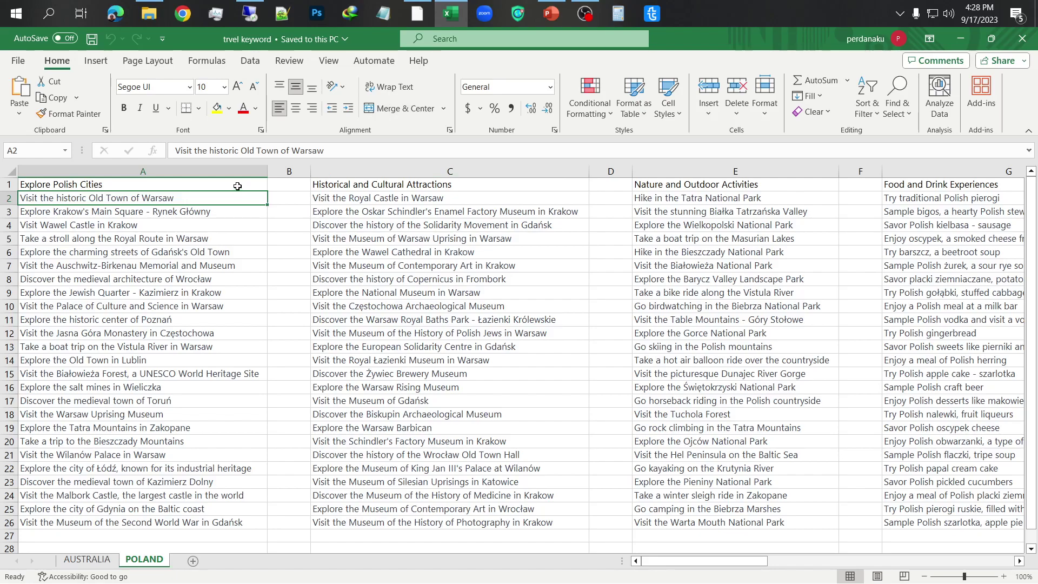
left_click(205, 188)
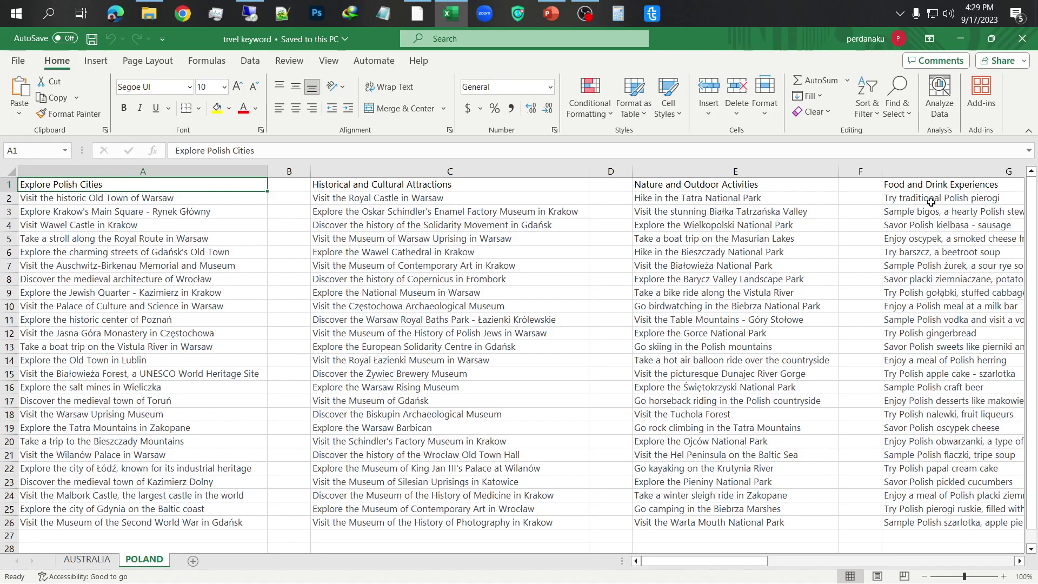
left_click_drag(694, 566, 909, 560)
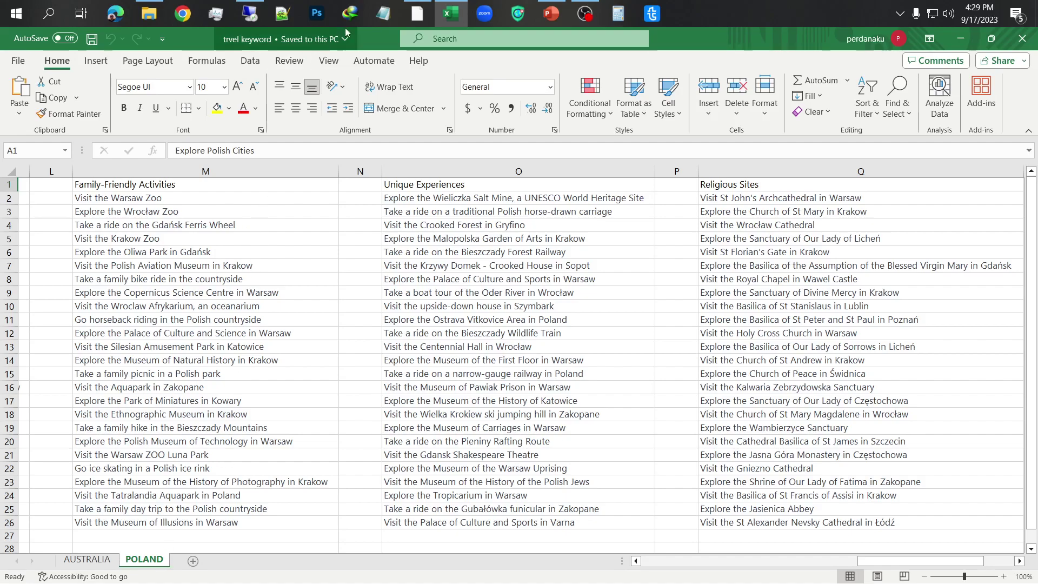
Step: Switch to the Online-Inventory workbook and go through the first countries on the ATOZTRIP sheet, from France to United States
mouse_move(455, 16)
left_click(489, 76)
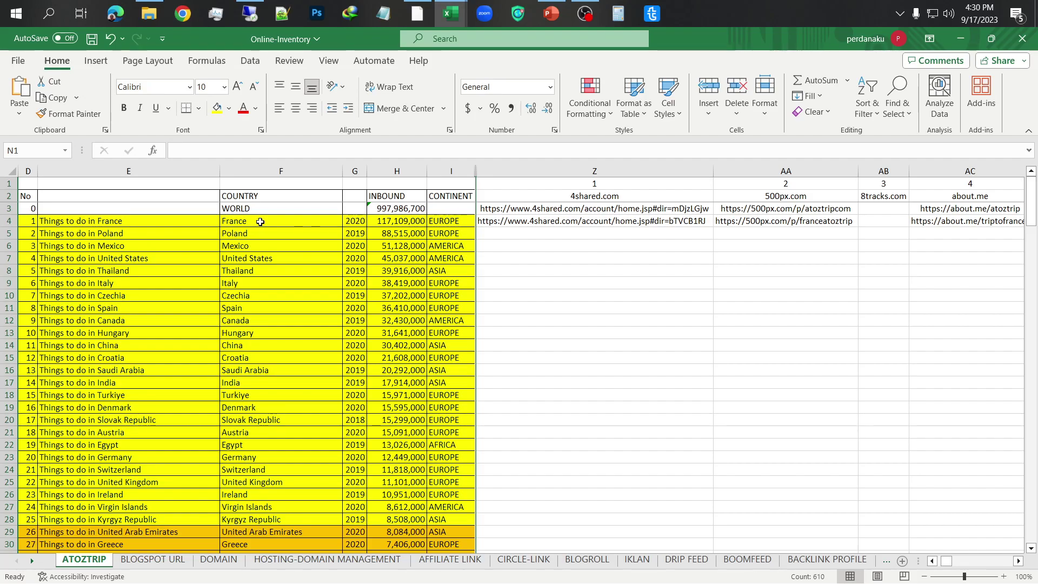
left_click(260, 221)
left_click(259, 233)
left_click(258, 247)
left_click(260, 258)
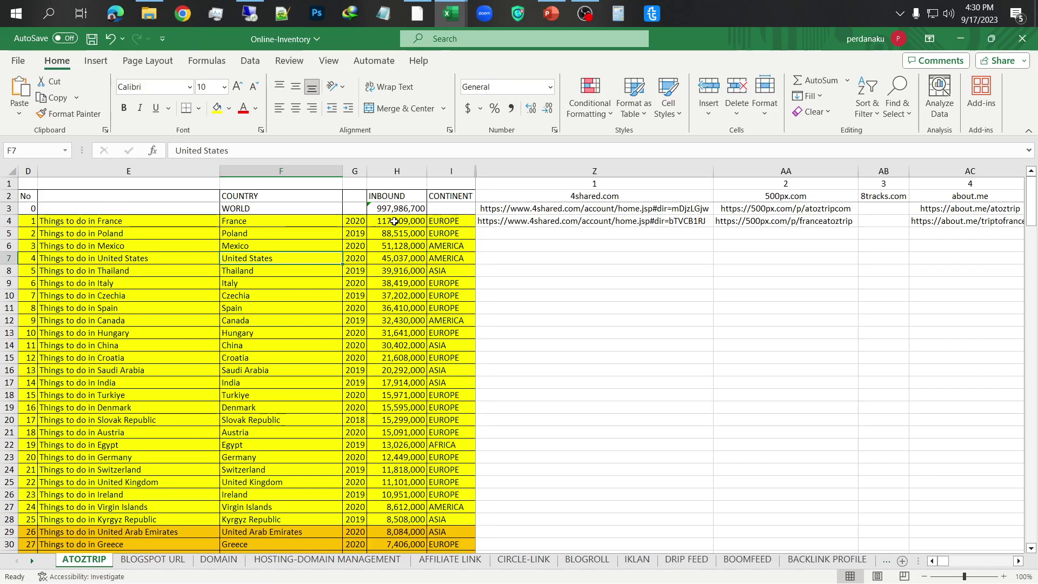
Step: Examine the ATOZTRIP country list down to its last entries, and return to France, Poland and Mexico at its start
scroll(315, 275, "down", 3)
scroll(314, 277, "down", 20)
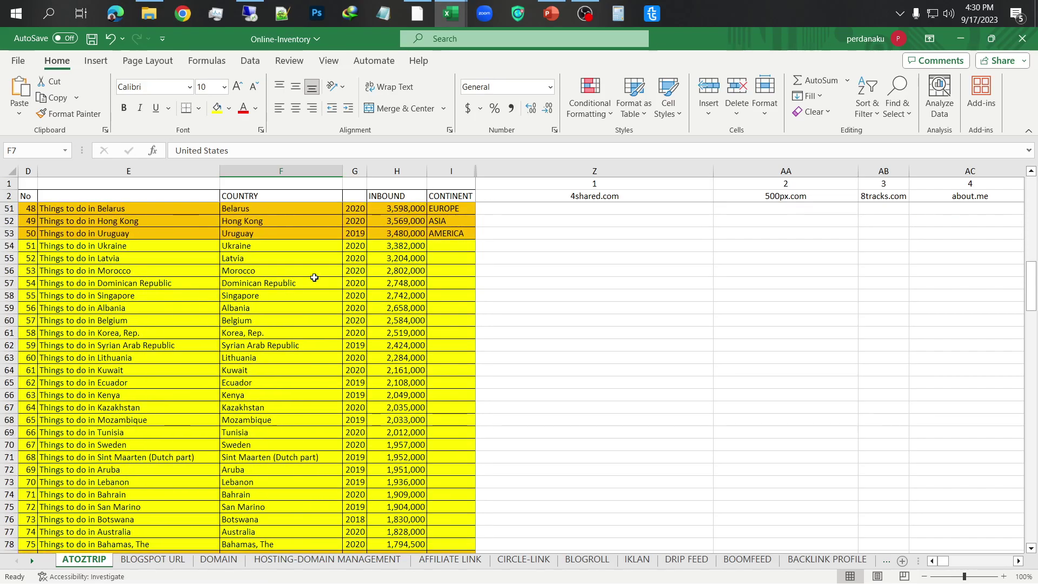
scroll(314, 277, "down", 17)
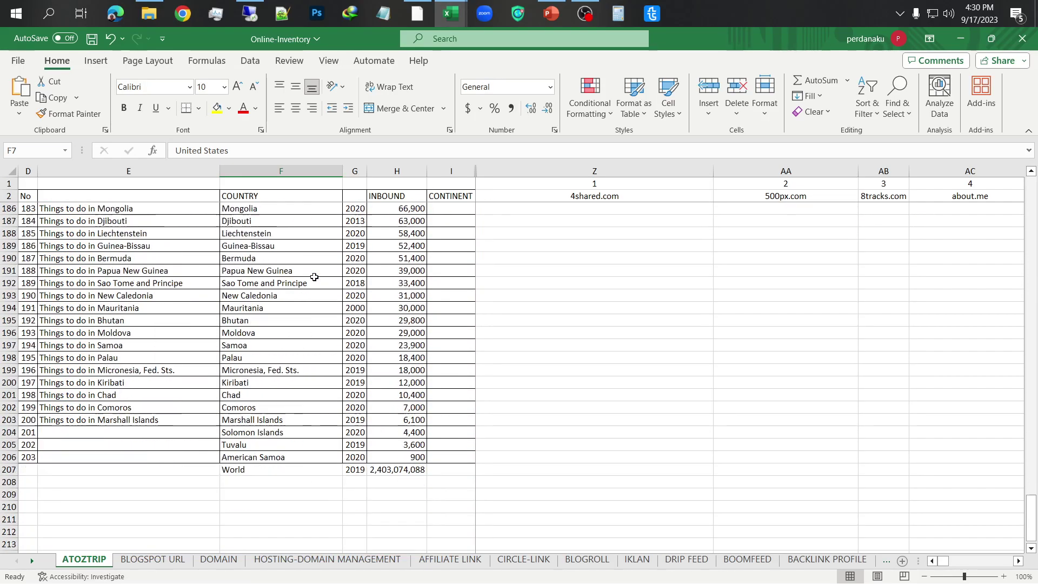
scroll(314, 278, "up", 4)
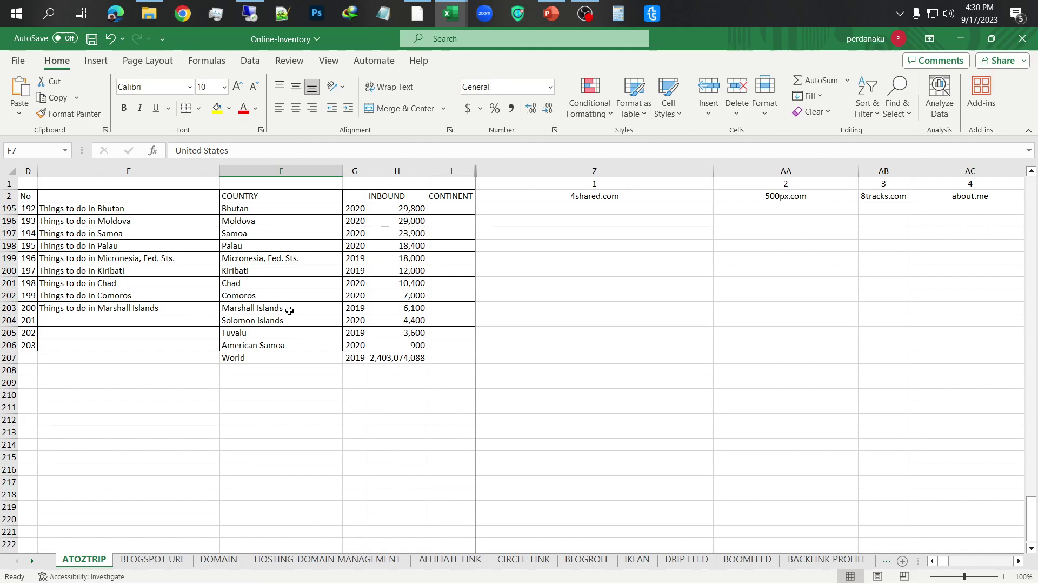
scroll(284, 260, "up", 20)
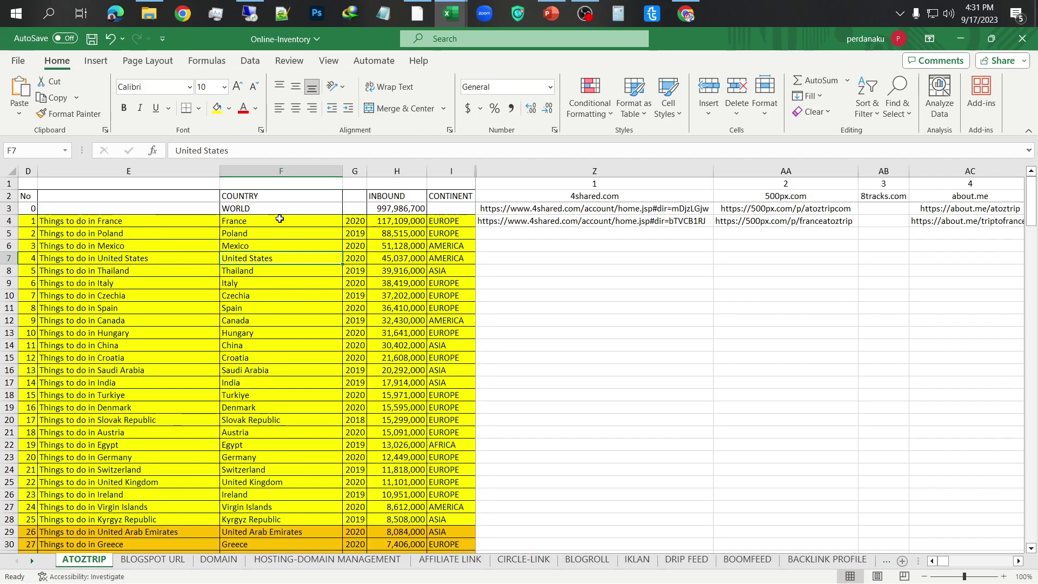
left_click(279, 219)
left_click(279, 234)
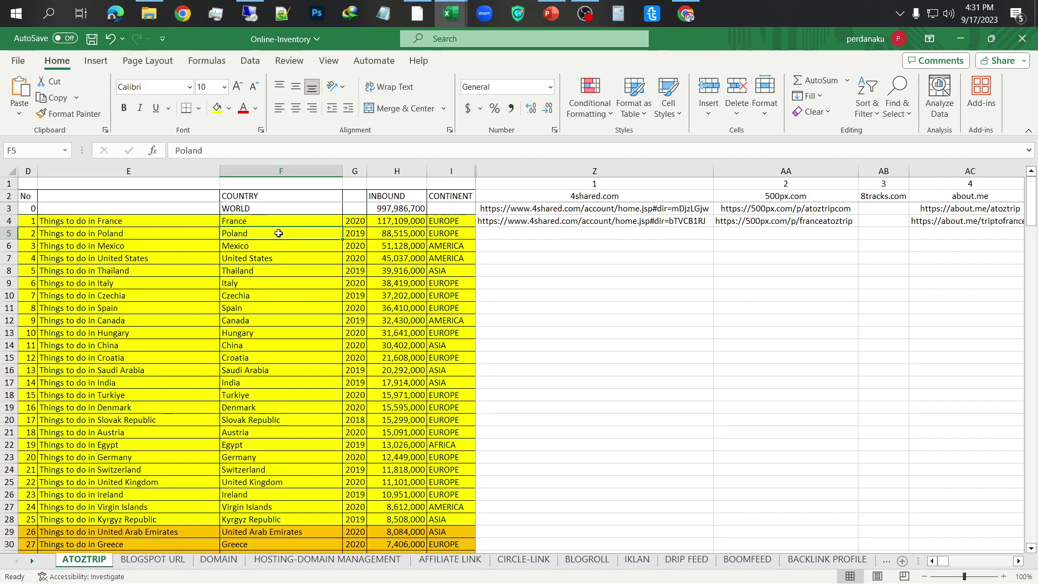
left_click(278, 246)
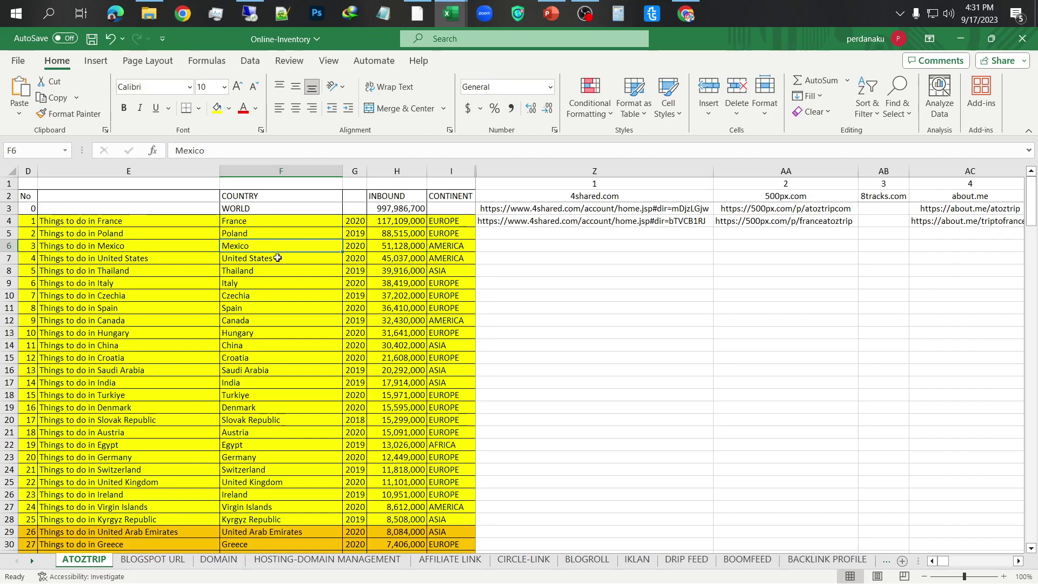
Step: Switch to the A to Z Trip website in Chrome and review its homepage sections from the trip search down to the footer
left_click(684, 11)
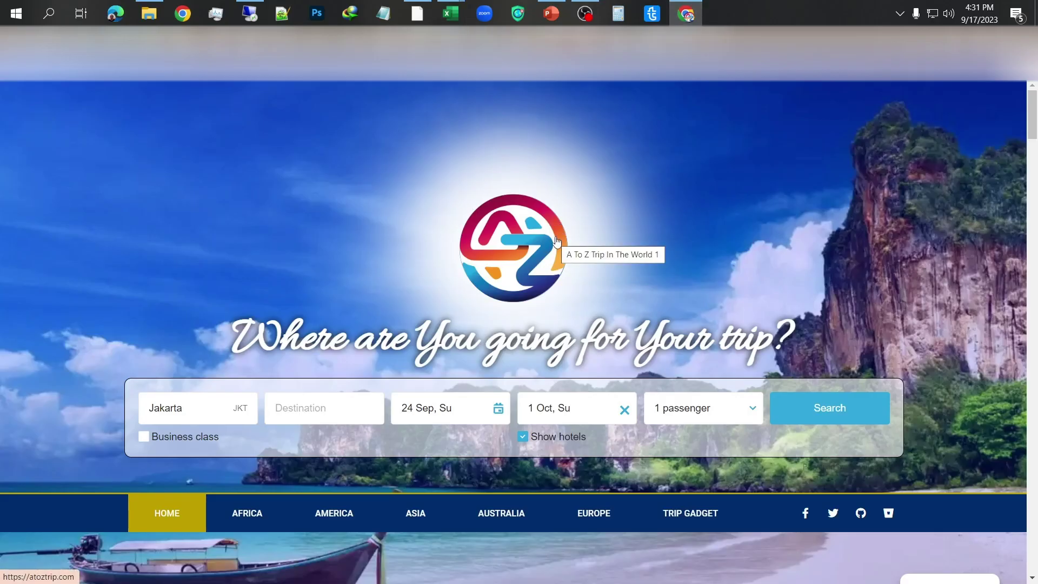
scroll(557, 240, "down", 10)
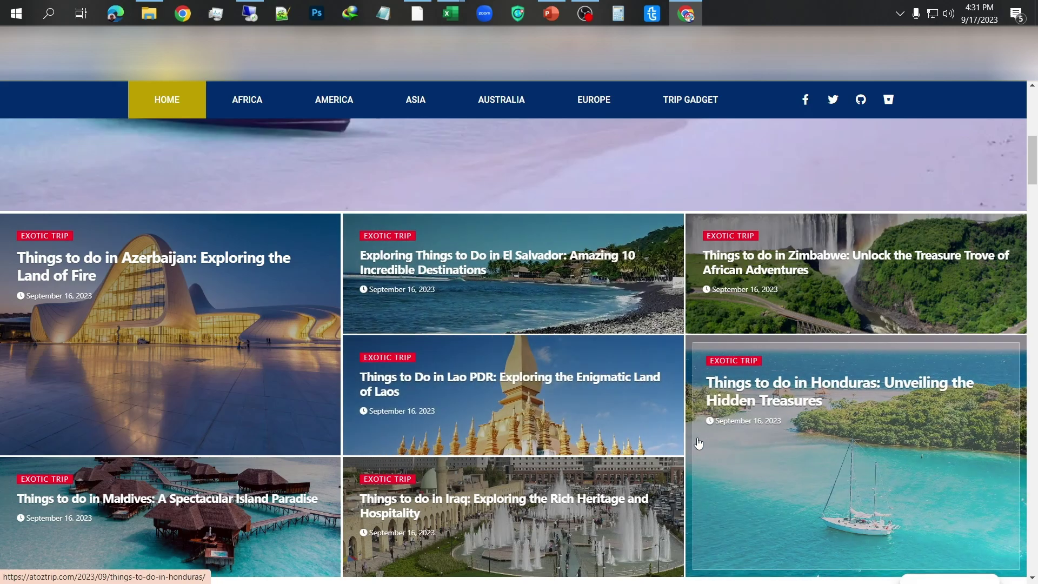
scroll(698, 444, "down", 9)
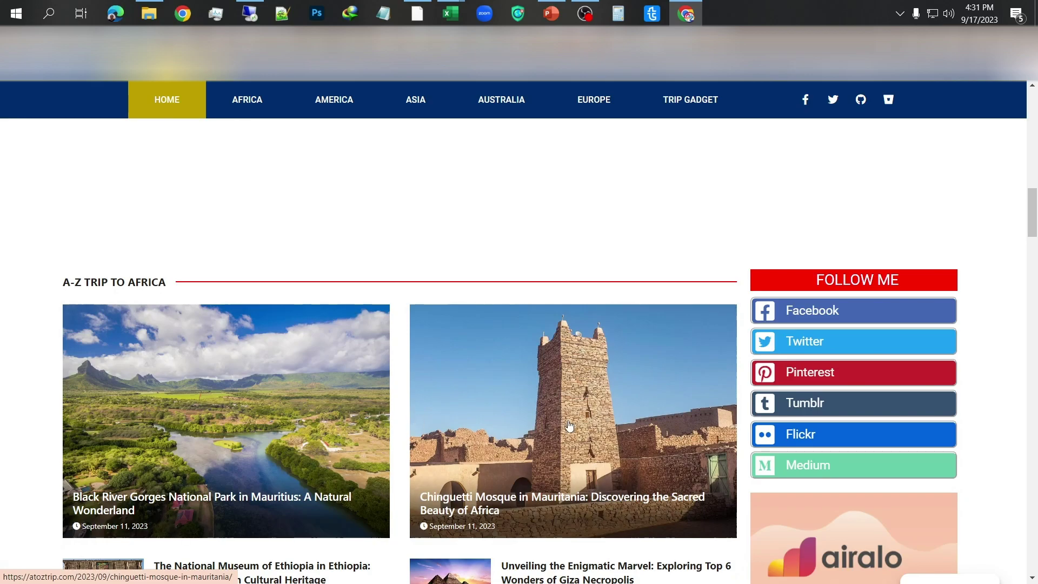
scroll(569, 425, "down", 6)
scroll(570, 425, "down", 4)
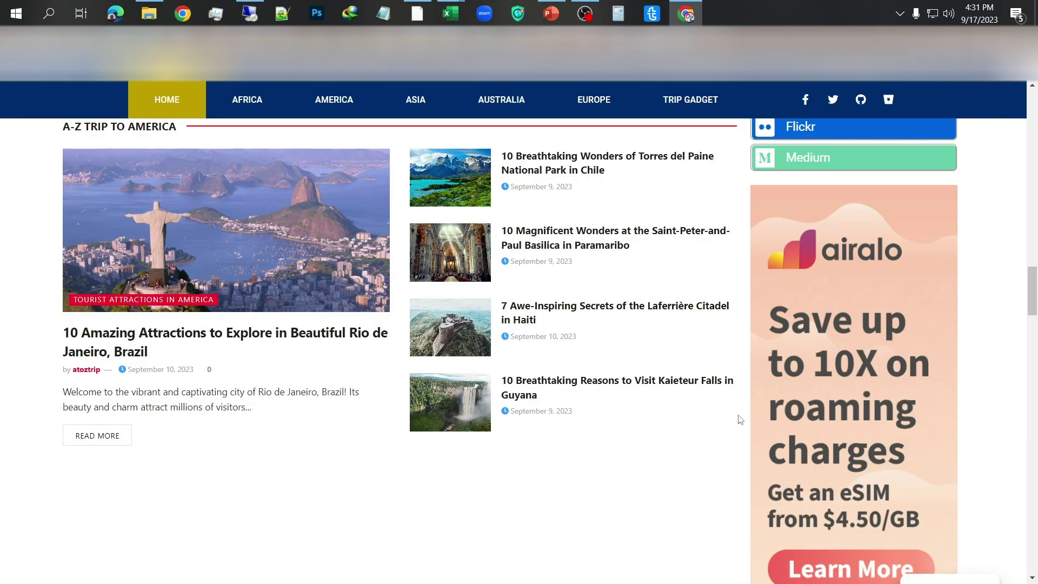
scroll(739, 420, "down", 8)
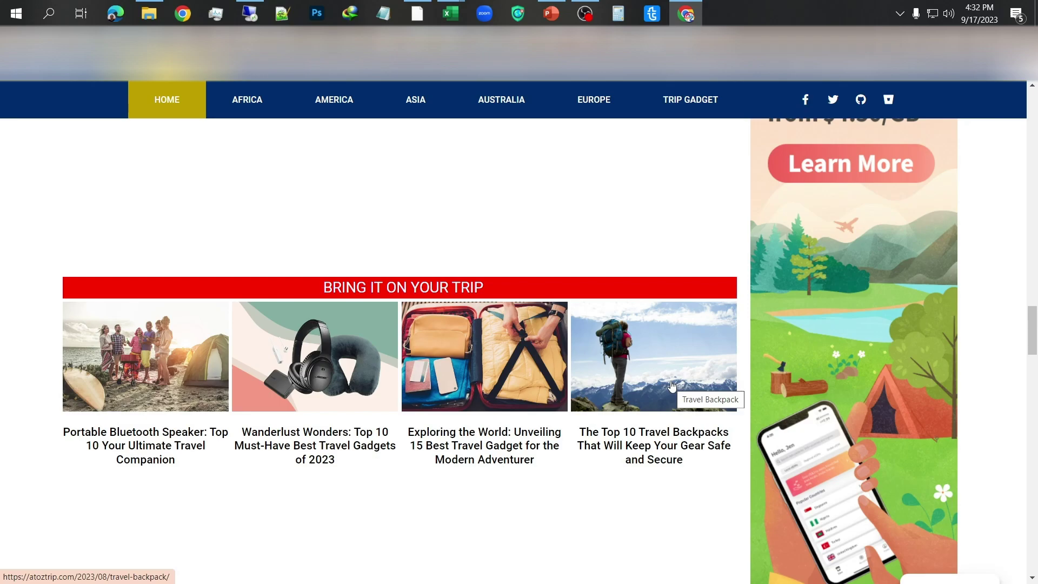
scroll(671, 383, "down", 10)
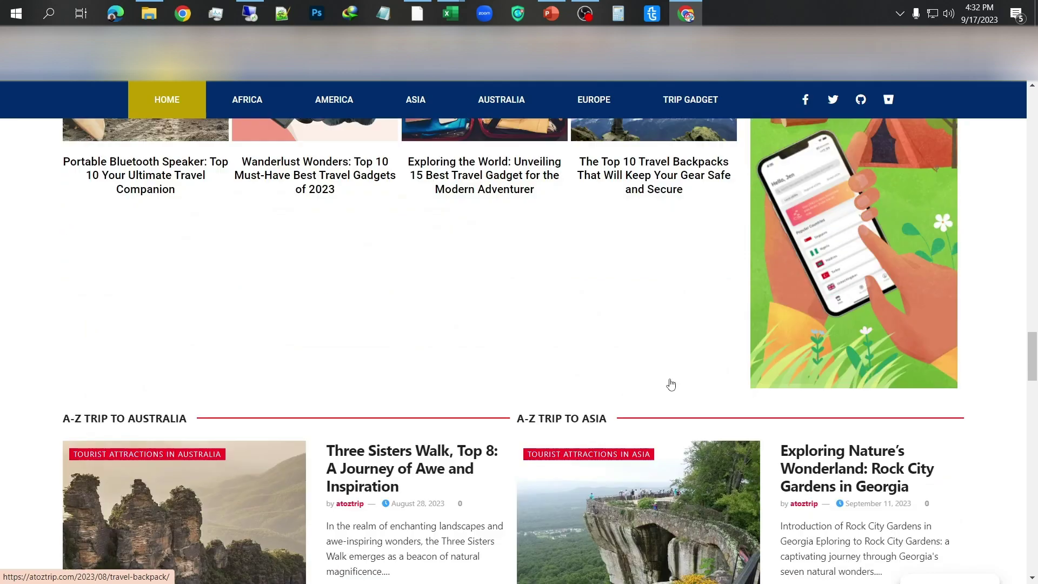
scroll(671, 384, "down", 8)
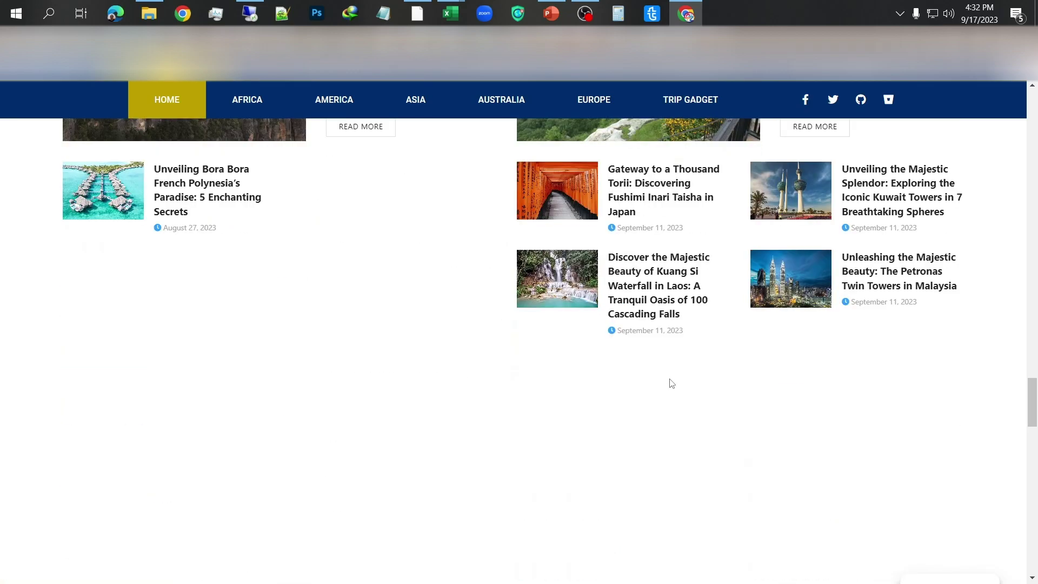
scroll(671, 383, "down", 5)
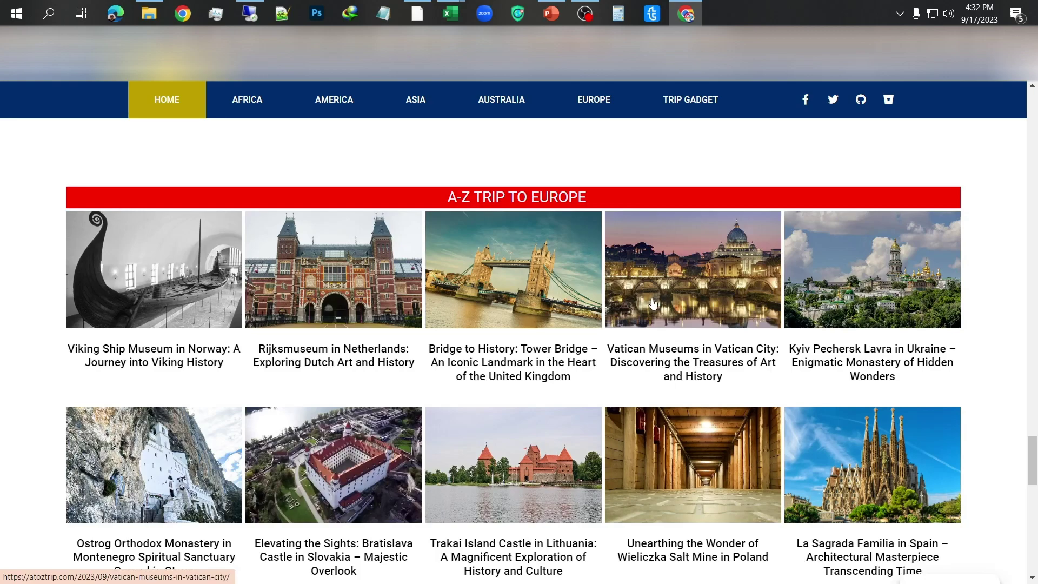
scroll(653, 304, "down", 7)
scroll(653, 304, "down", 7)
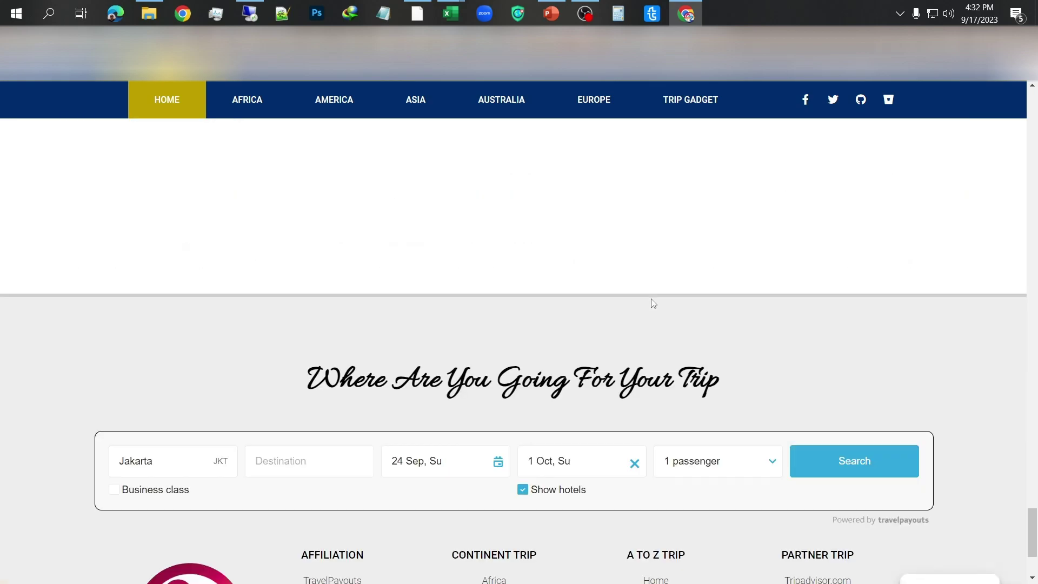